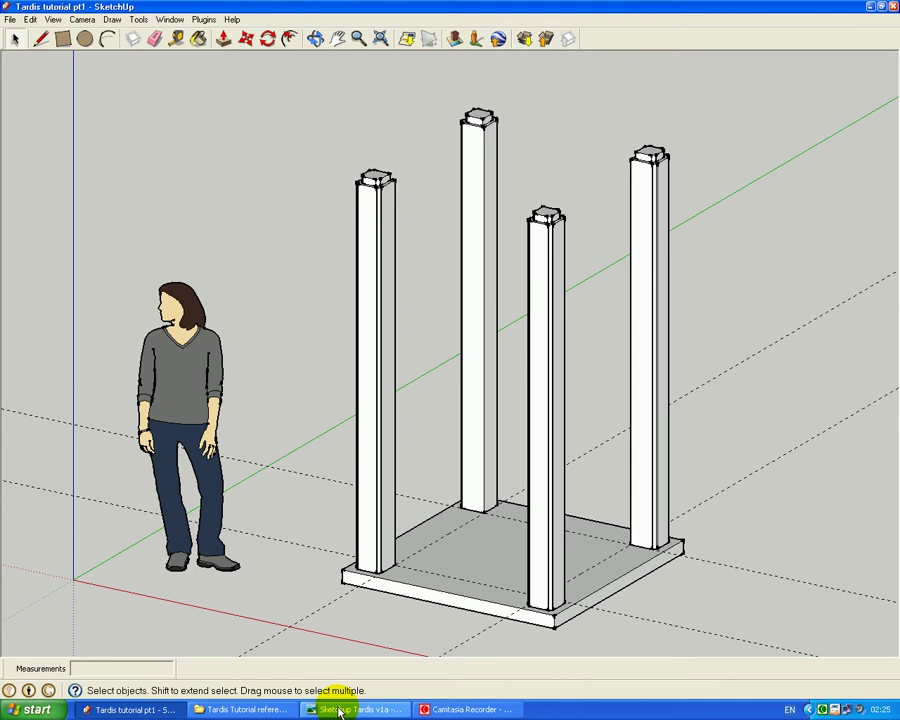
- Review the finished Tardis render and the dimensioned Tardis-01 drawing in Windows Picture and Fax Viewer, and return to the SketchUp model
click(340, 709)
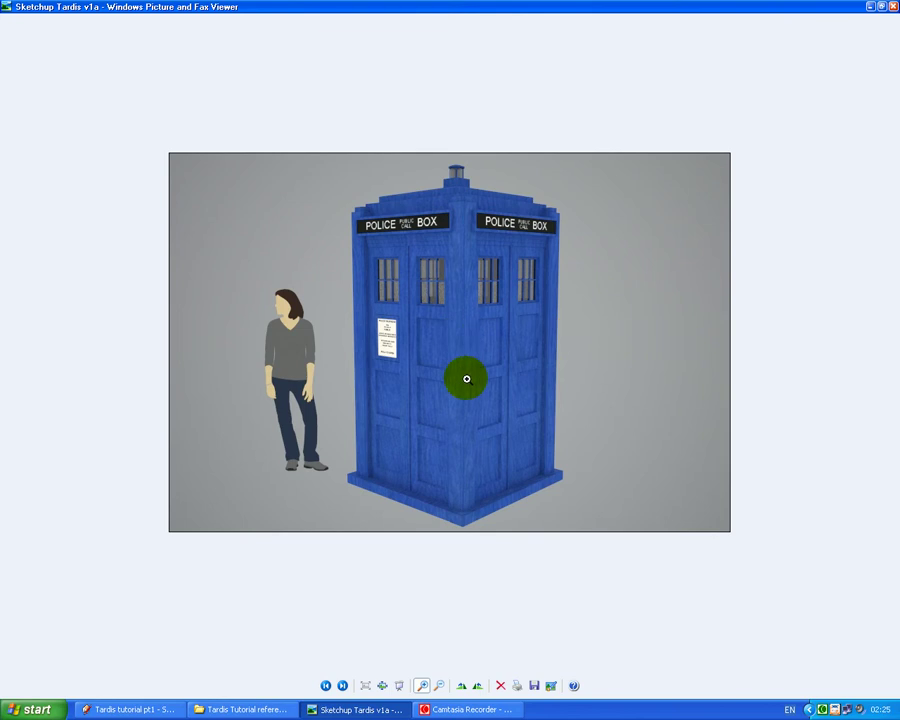
click(343, 686)
click(343, 686)
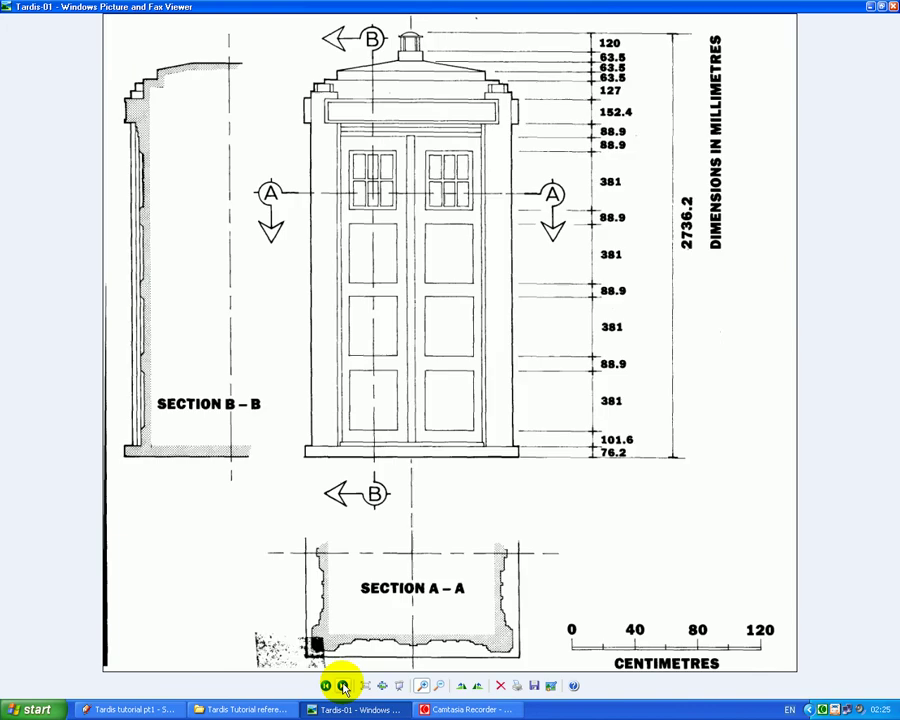
click(869, 8)
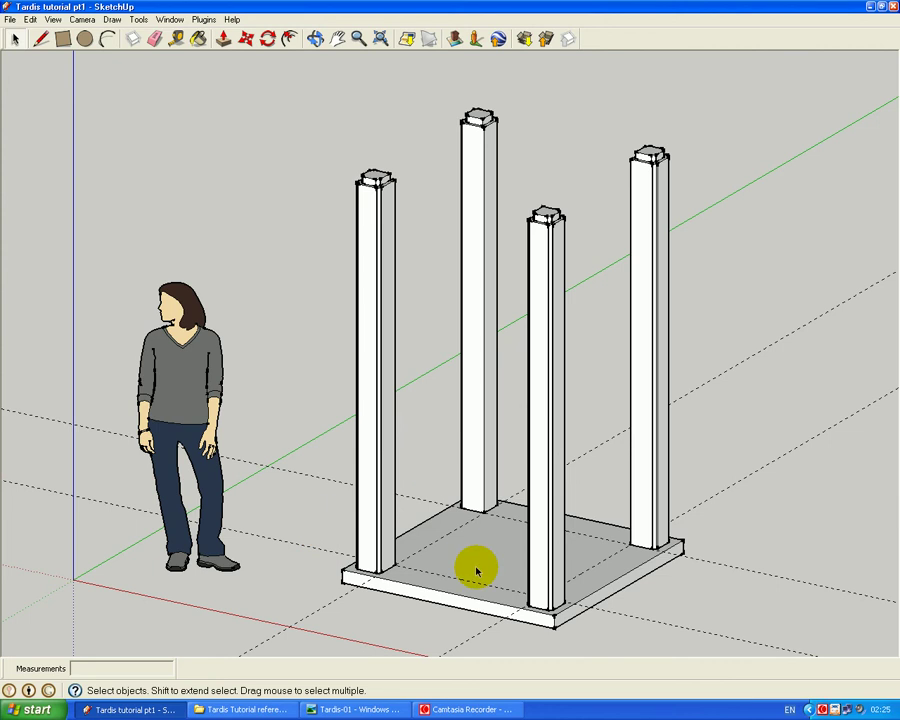
- Move the guide line running along the inner side of the left and rear posts 10 mm inward
scroll(474, 566, down, 1)
scroll(477, 571, up, 5)
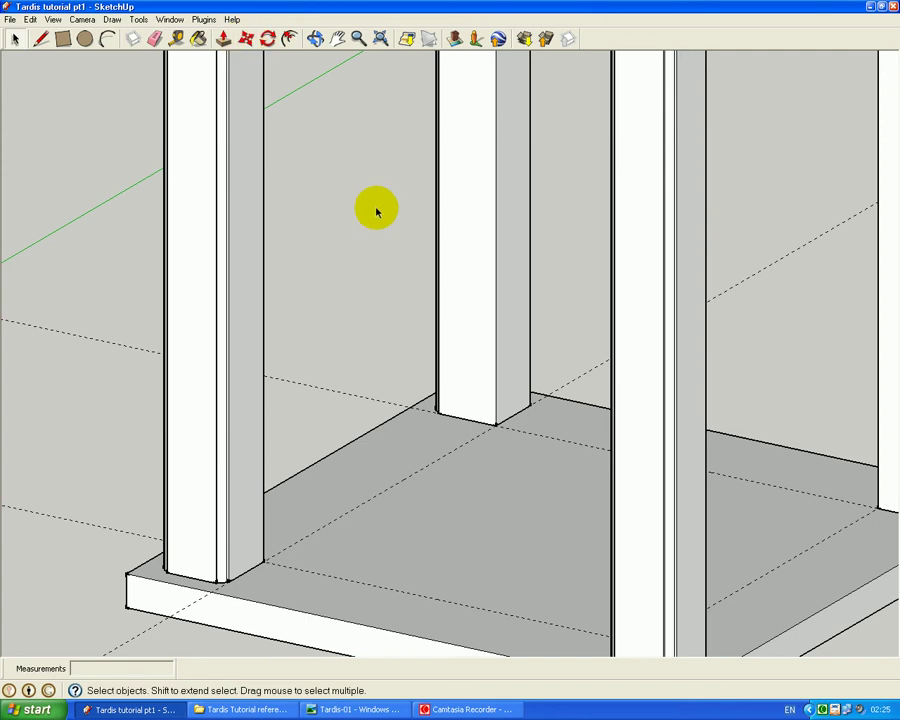
click(337, 38)
drag(509, 498, 396, 397)
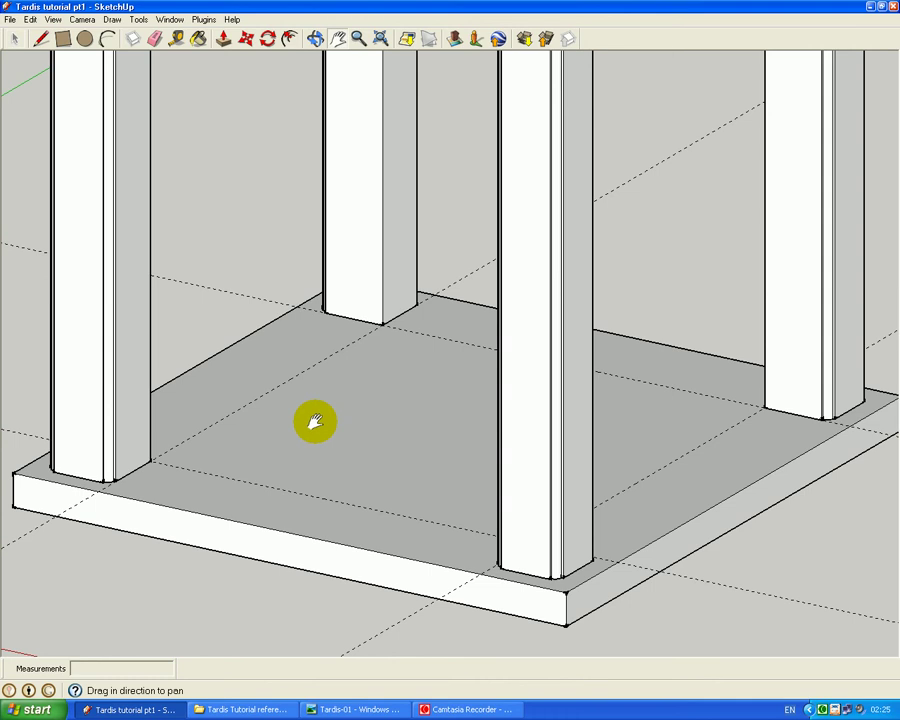
click(178, 38)
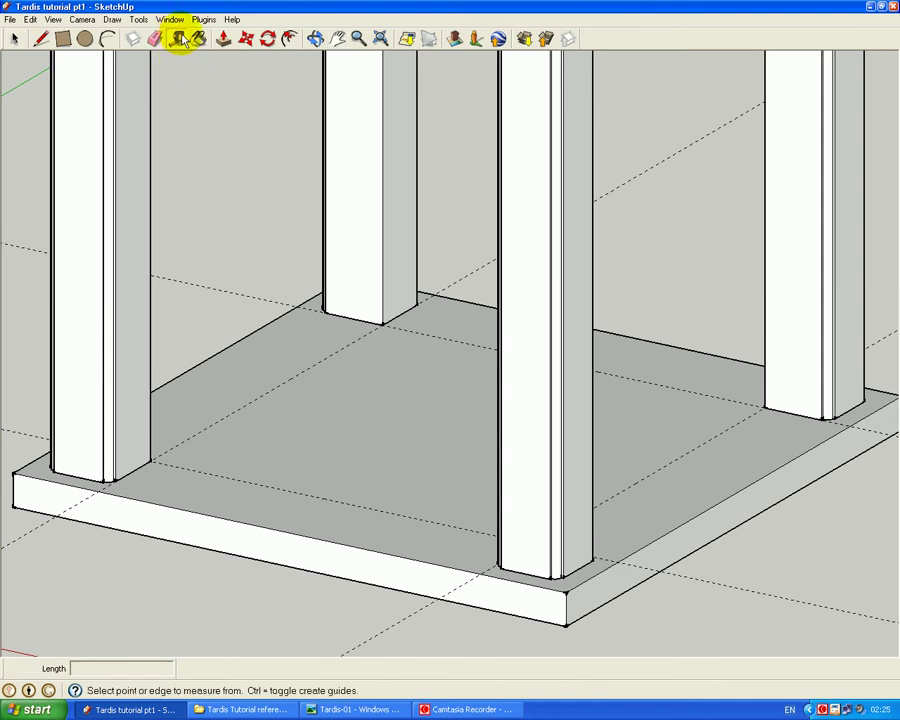
click(246, 38)
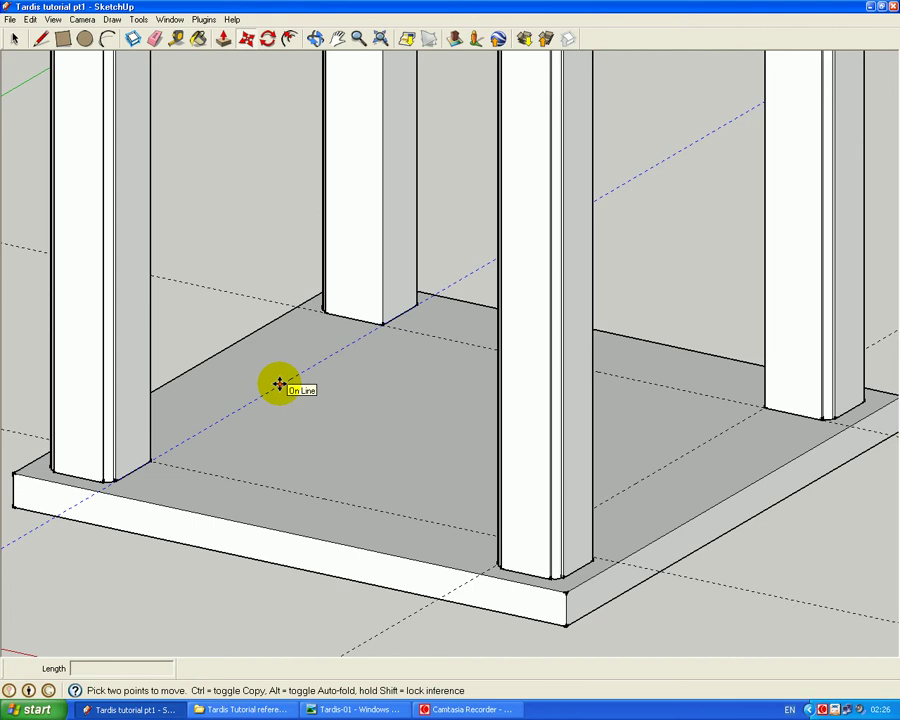
click(279, 384)
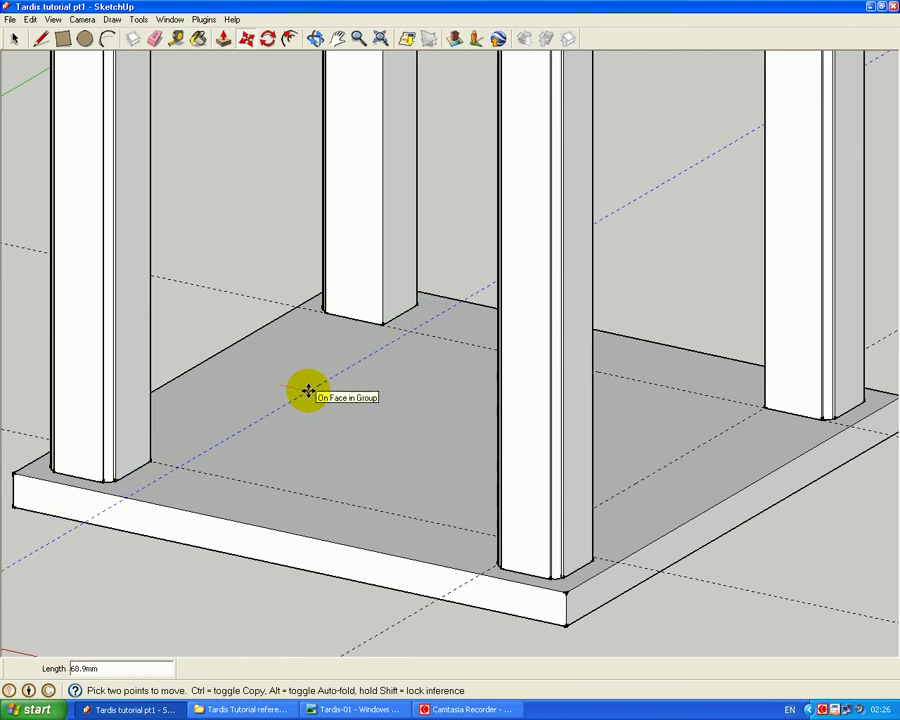
key(Return)
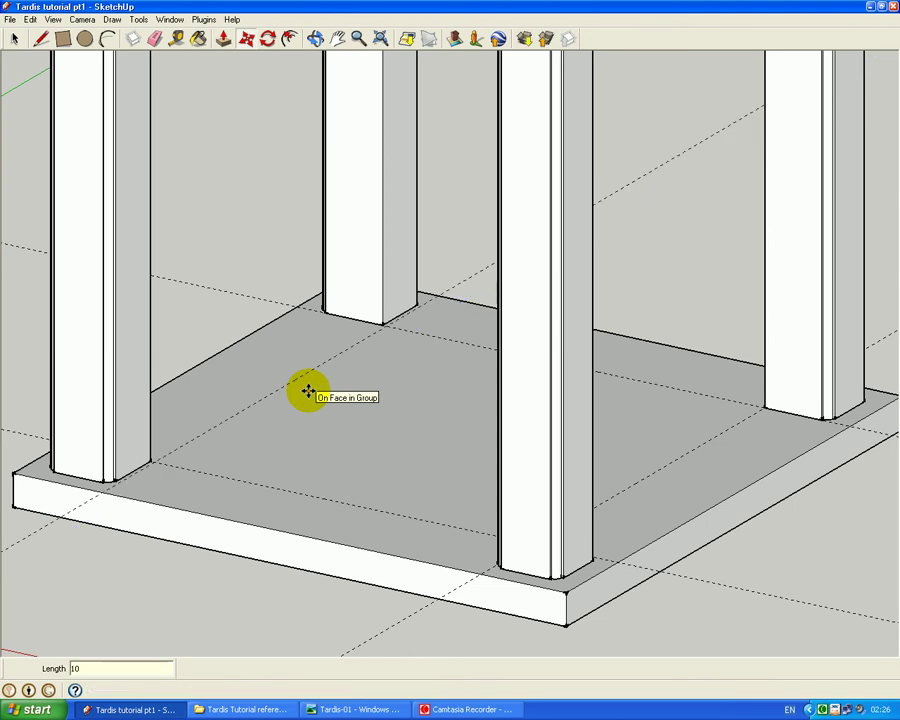
- Move the guide on the opposite side and the guide between the left and front posts 10 mm inward each
click(676, 459)
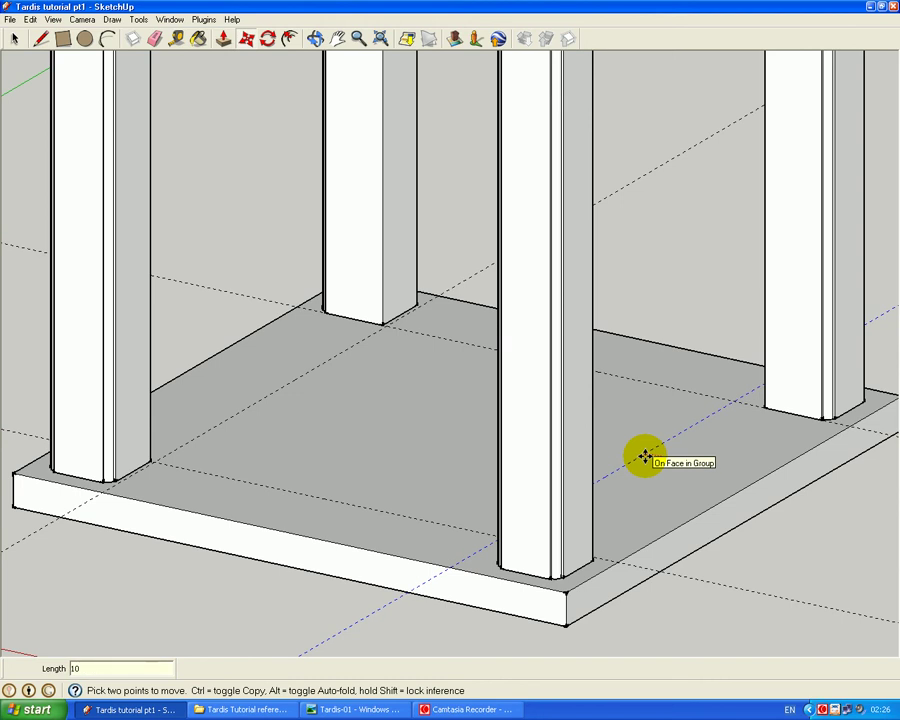
key(Return)
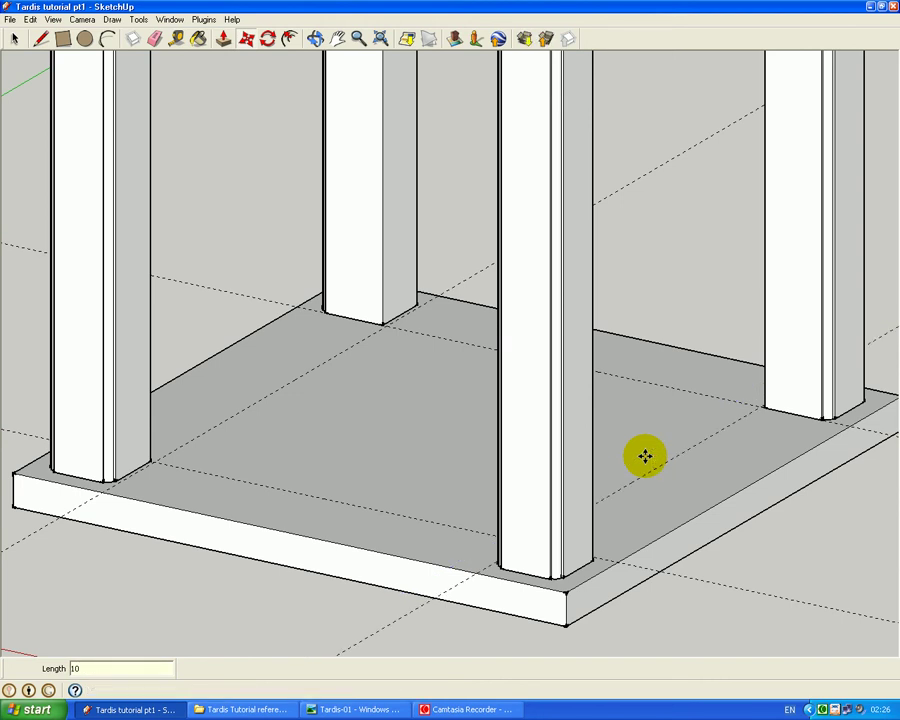
click(320, 496)
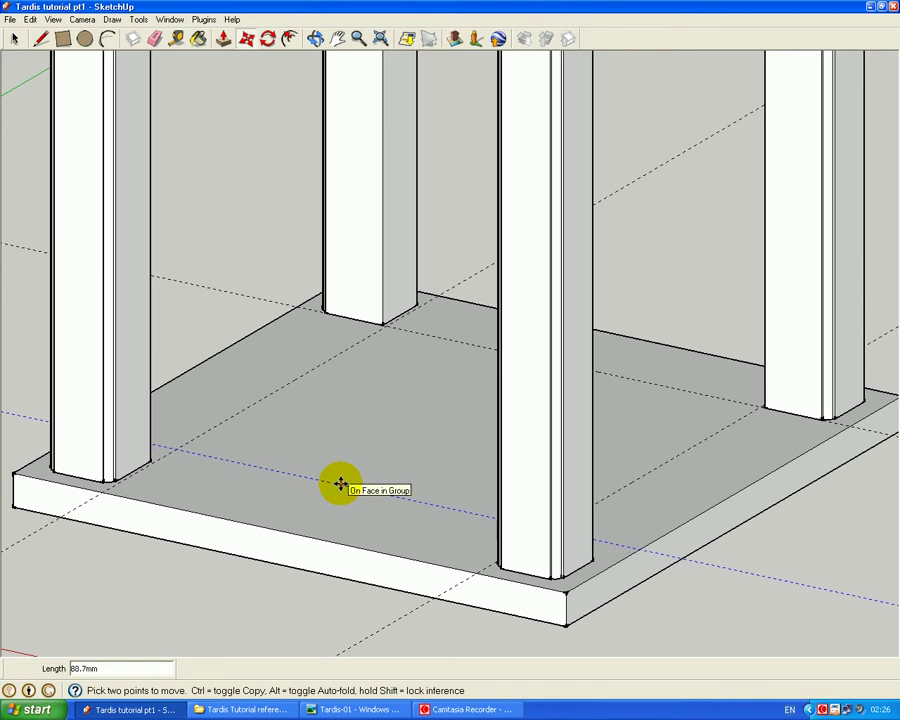
text(10)
key(Return)
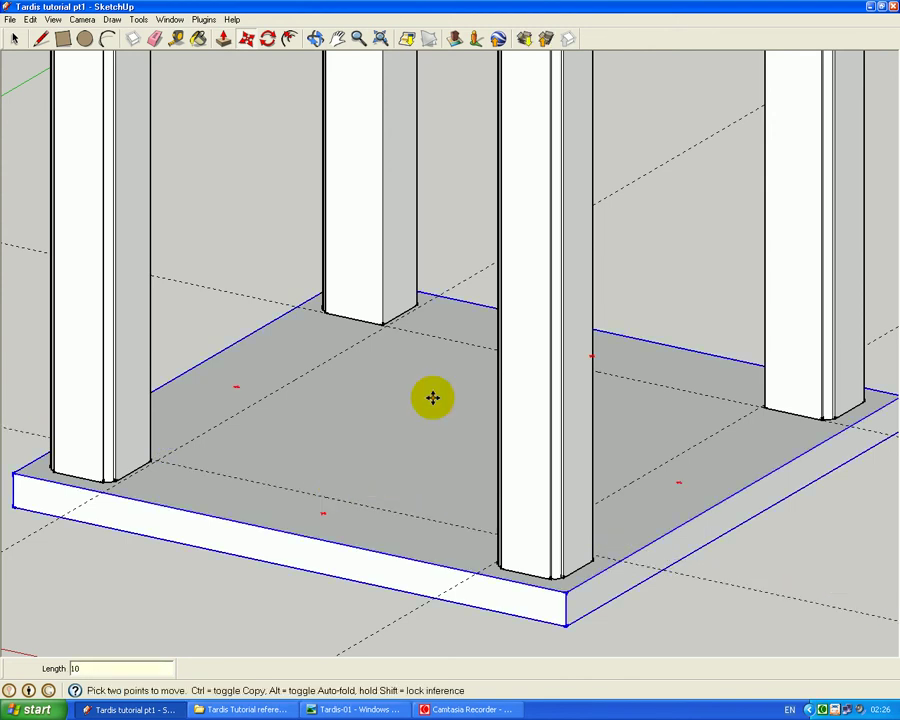
click(462, 341)
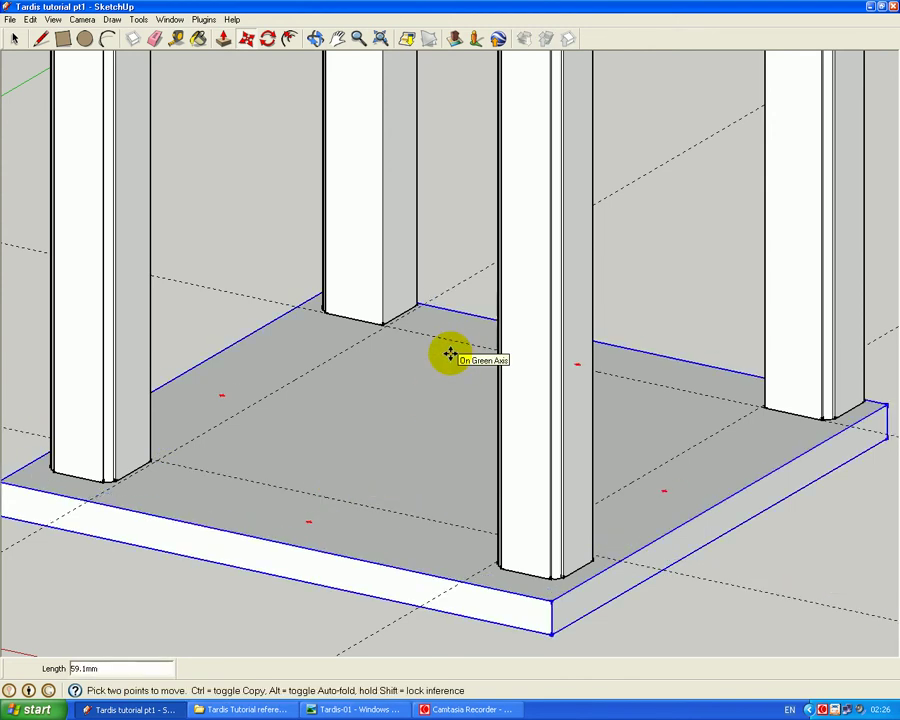
click(450, 350)
click(14, 38)
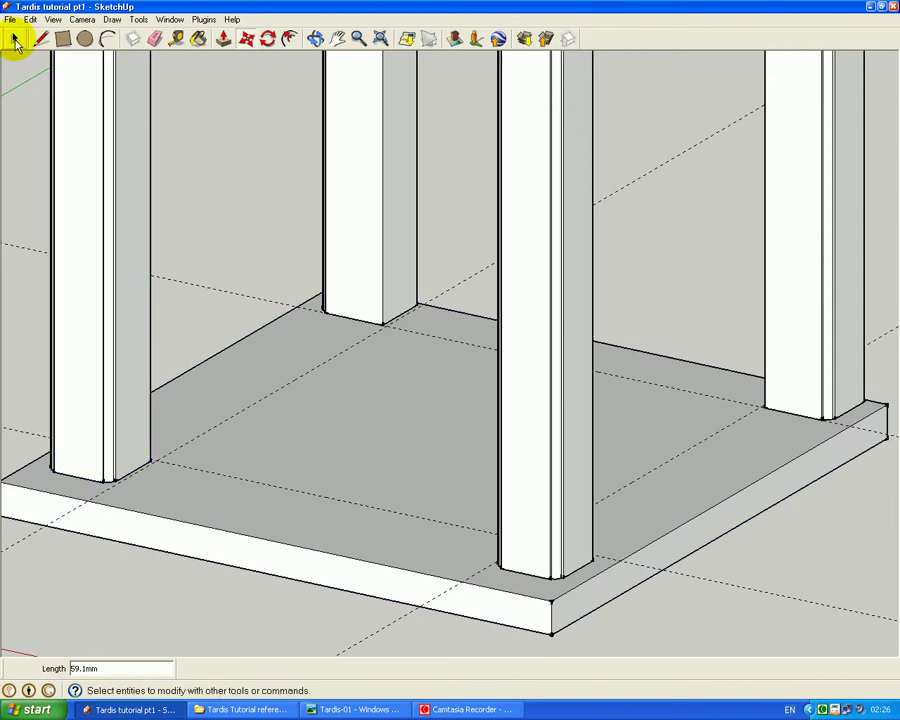
click(30, 20)
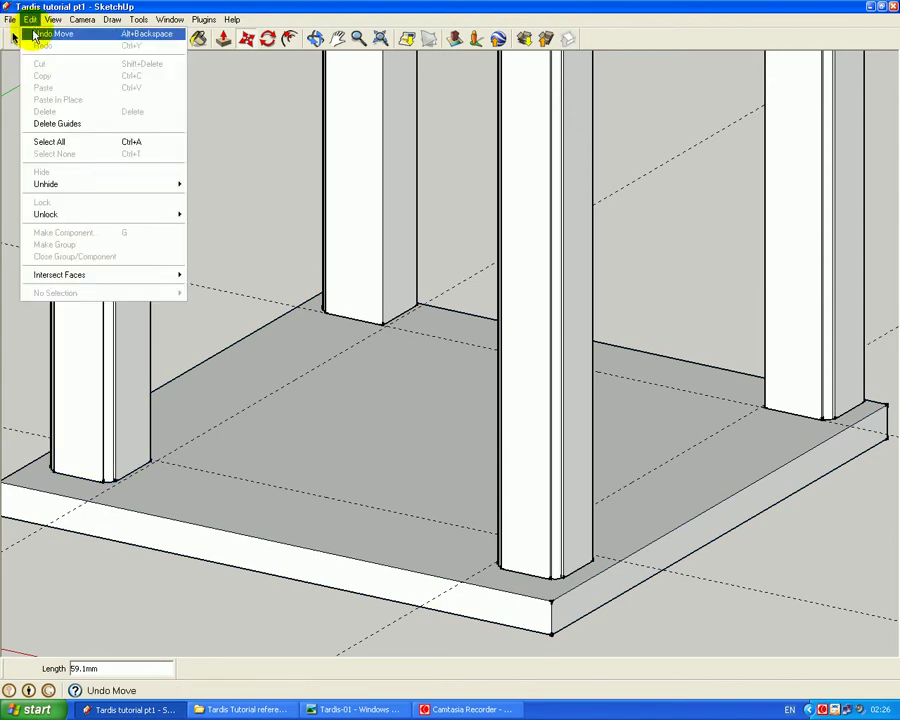
click(34, 32)
- Move the remaining guide line, between the rear and right posts, 10 mm inward
key(m)
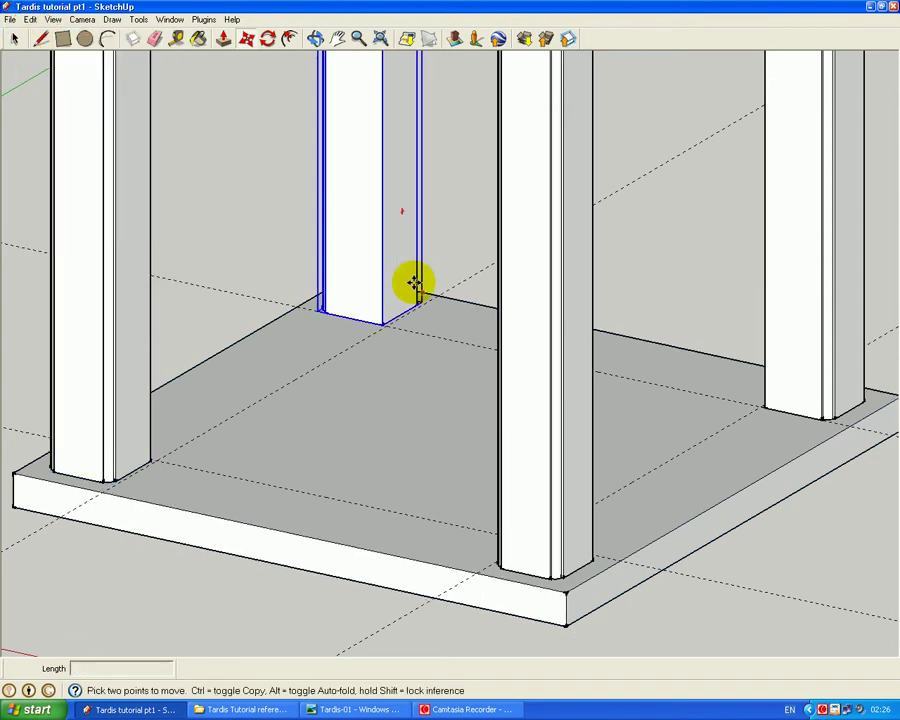
click(454, 341)
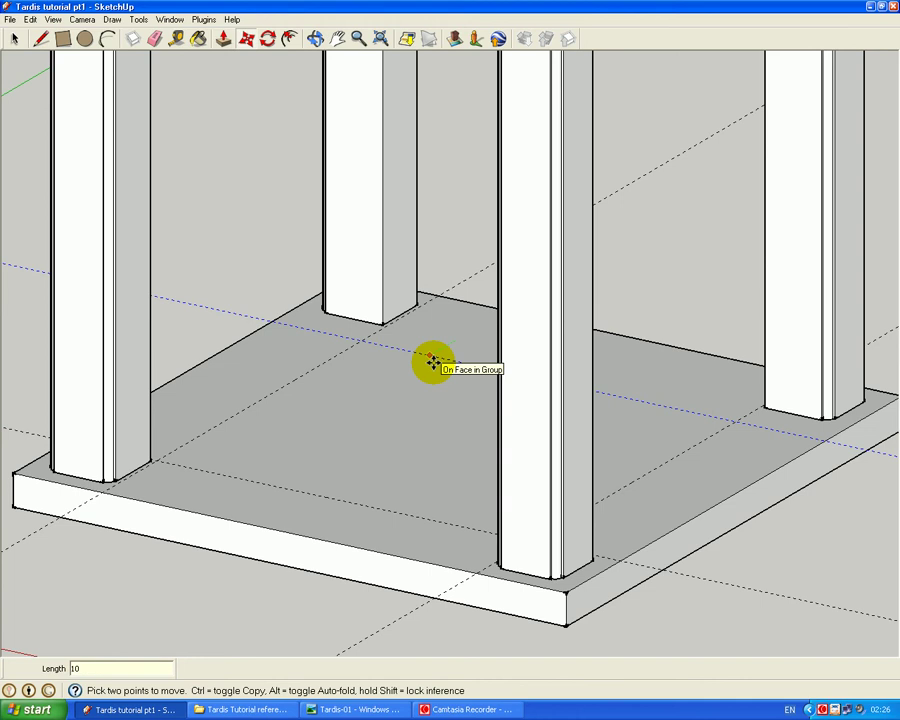
text(10)
key(Return)
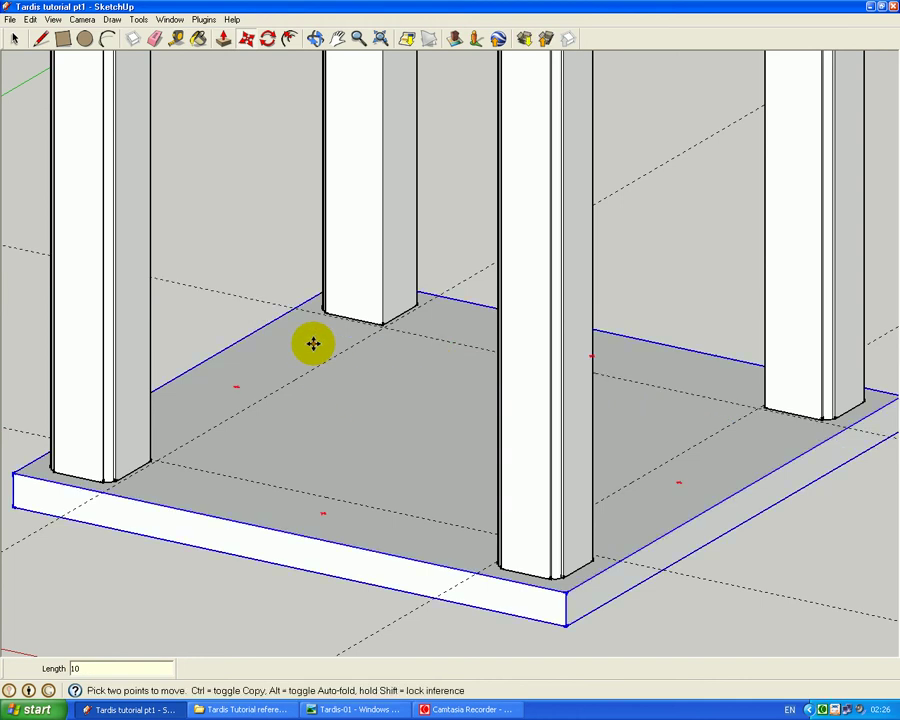
- Measure the distance between each pair of opposite guide lines on the base
click(174, 40)
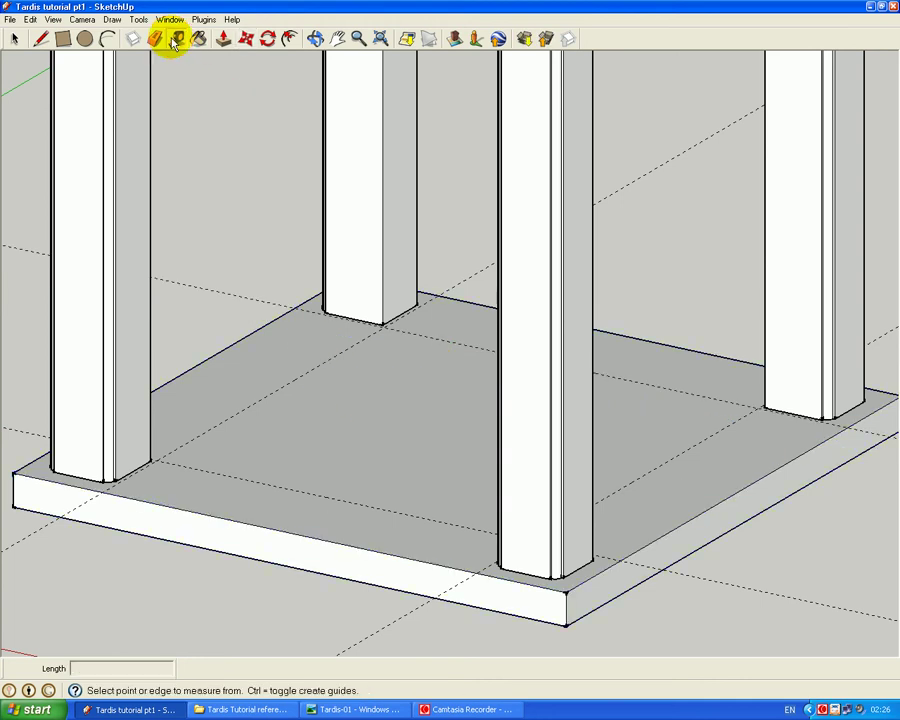
click(301, 370)
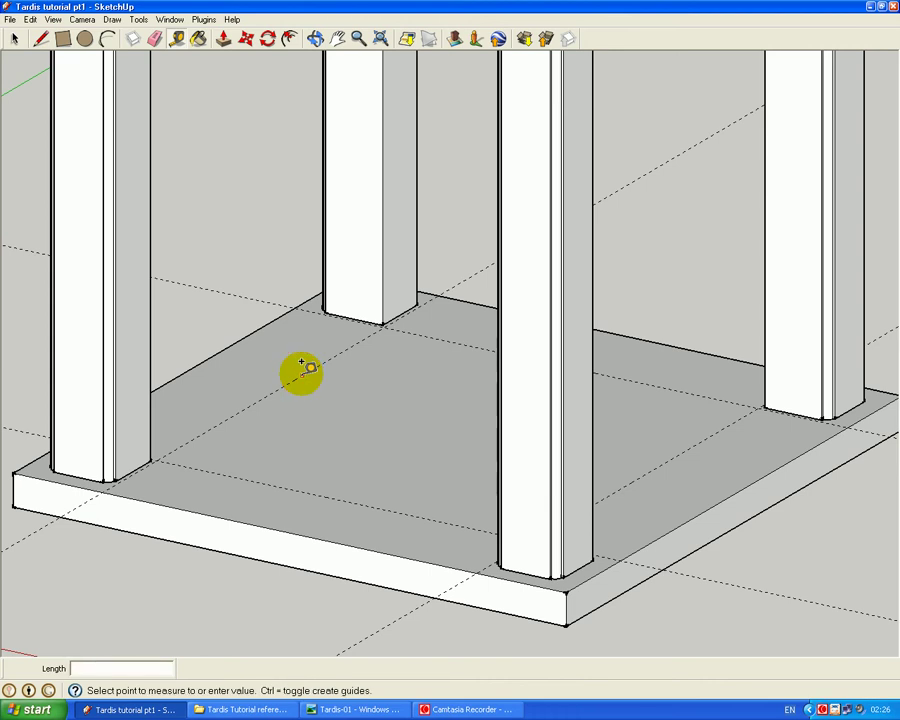
click(651, 459)
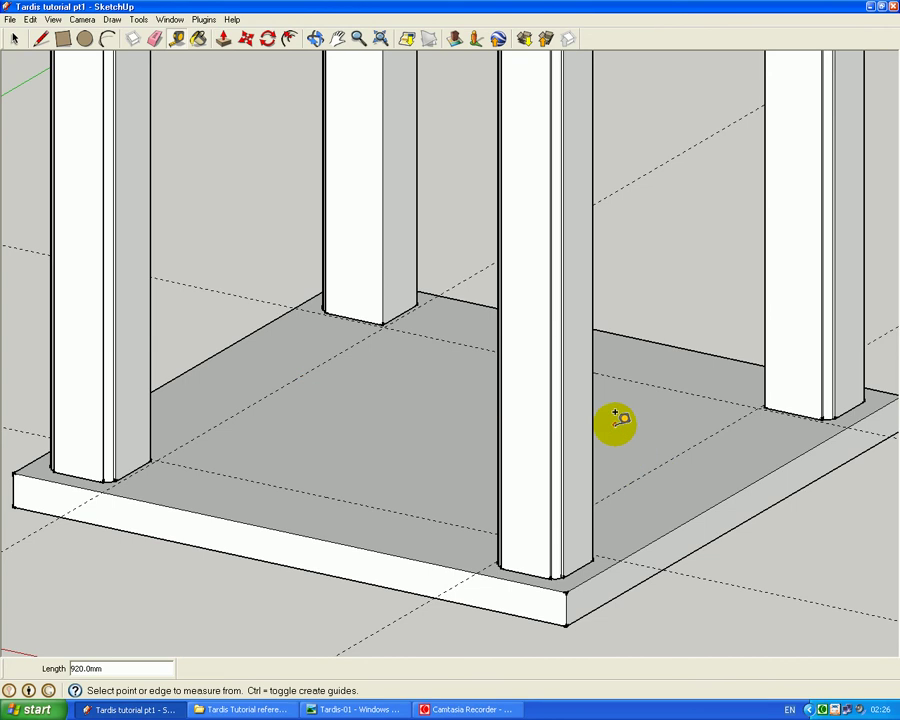
click(622, 378)
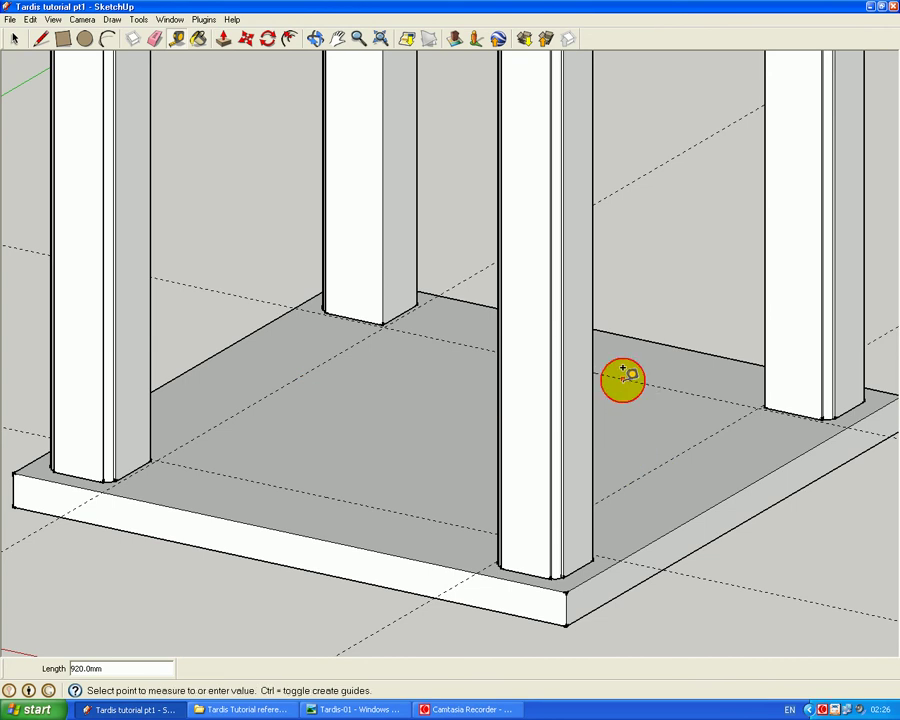
click(404, 502)
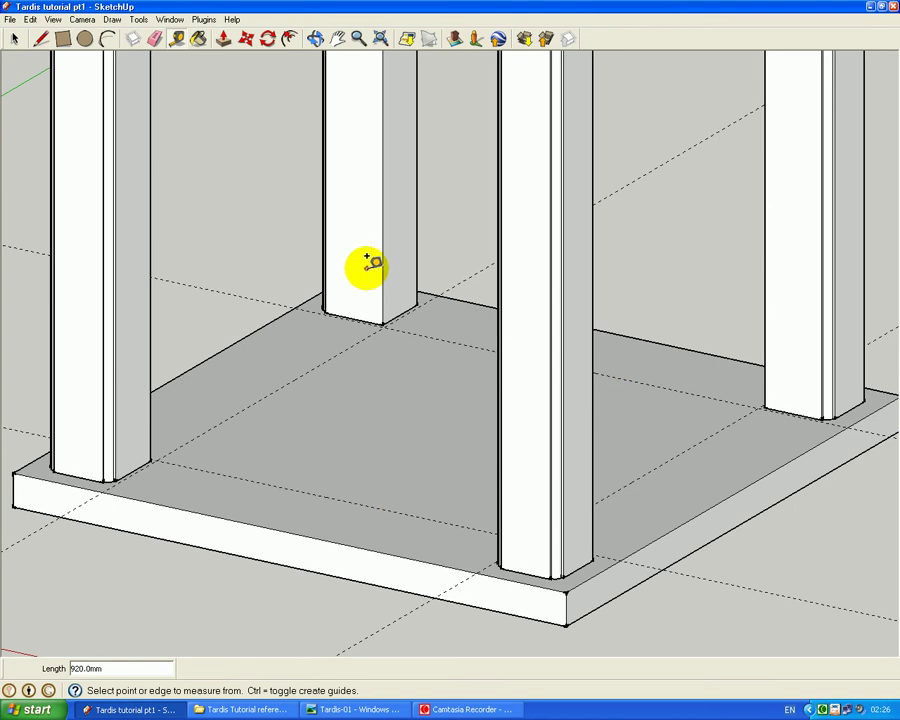
- Move the rear post so its inner bottom corner sits on the intersection of the shifted guides
click(245, 39)
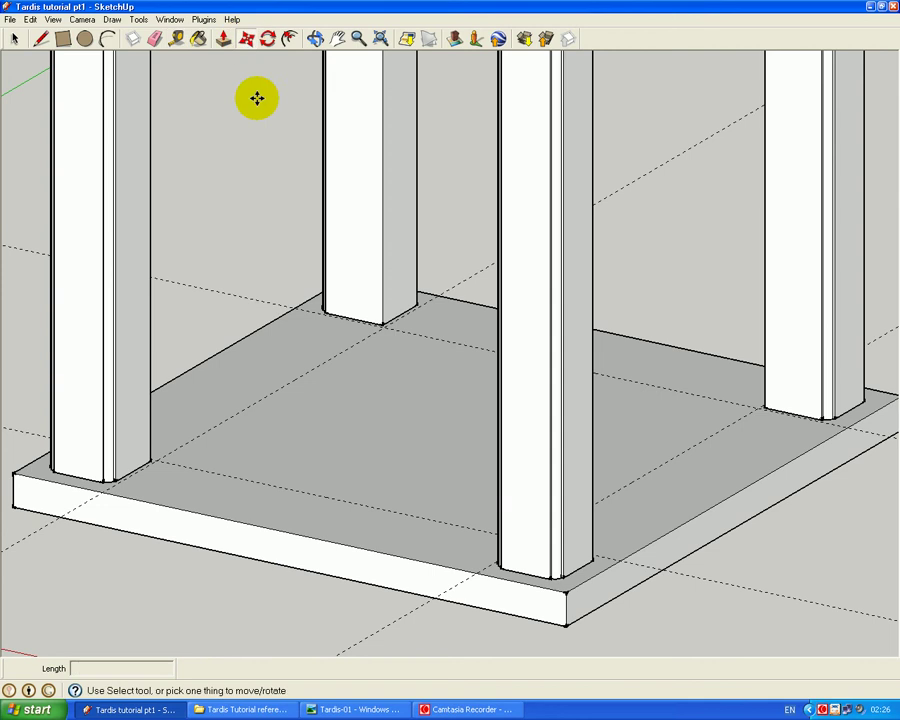
click(380, 322)
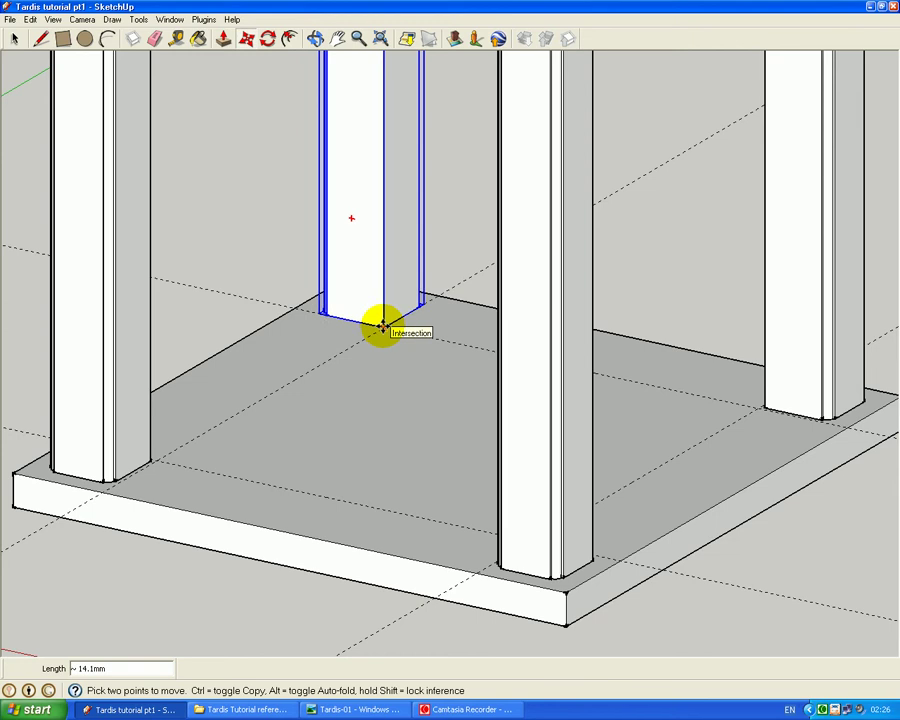
click(381, 322)
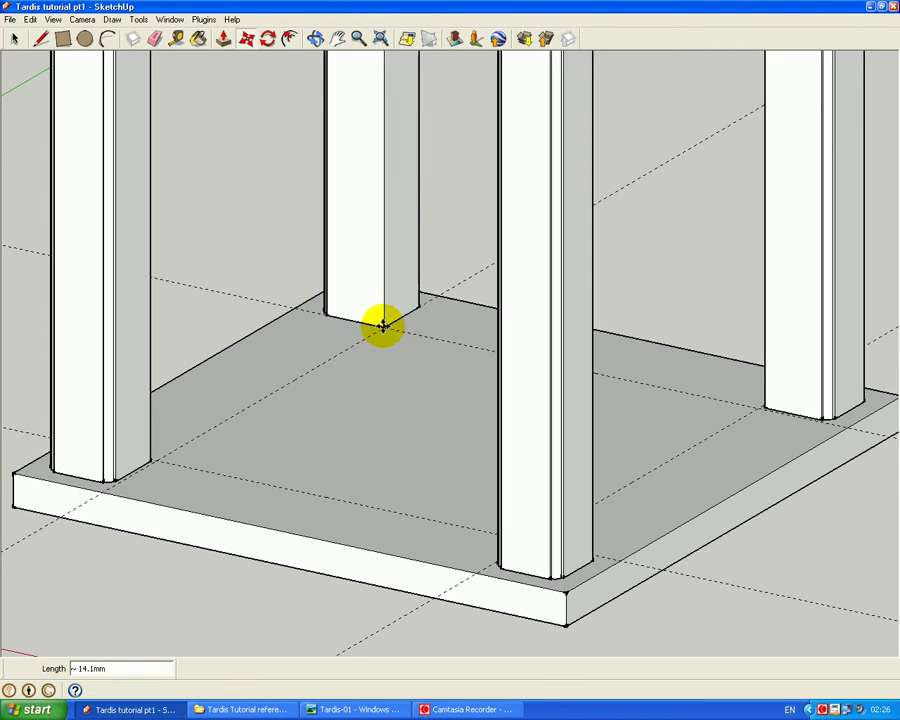
- Move the left and right posts so their inner bottom corners sit on their guide intersections
click(154, 458)
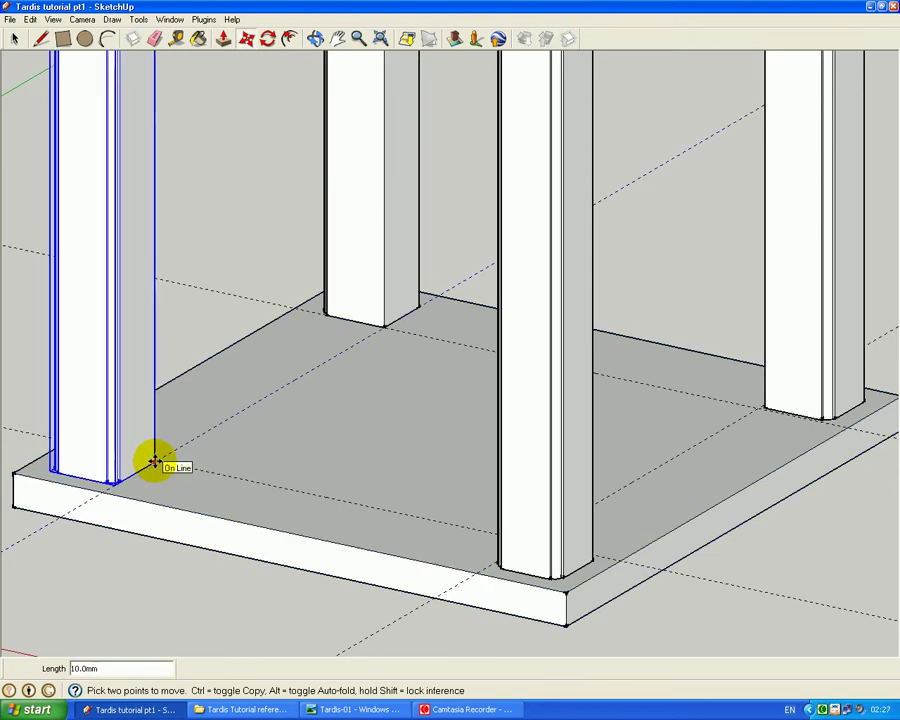
click(154, 458)
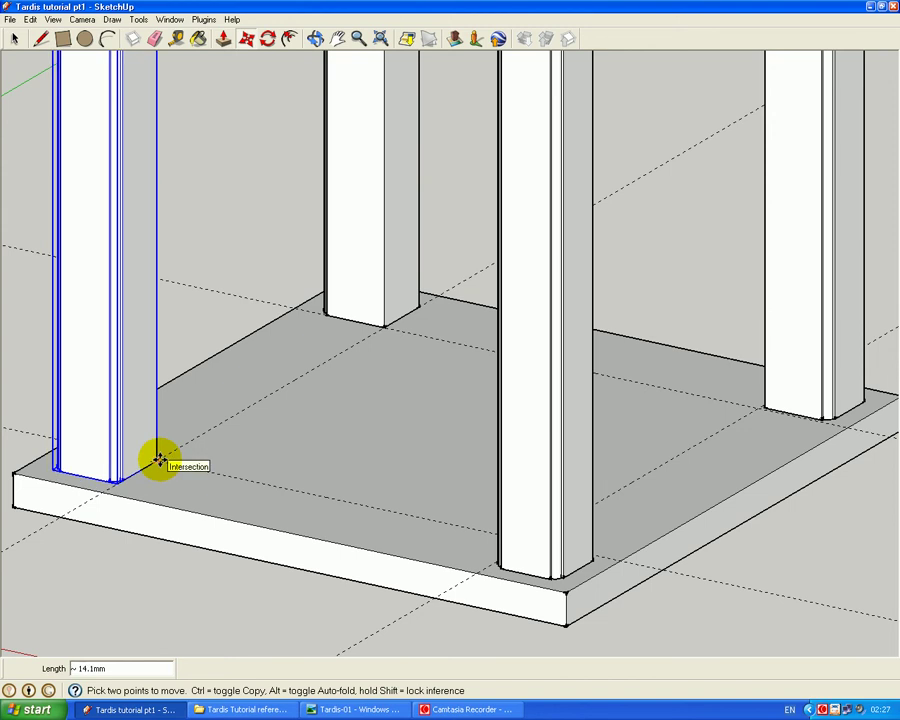
click(155, 460)
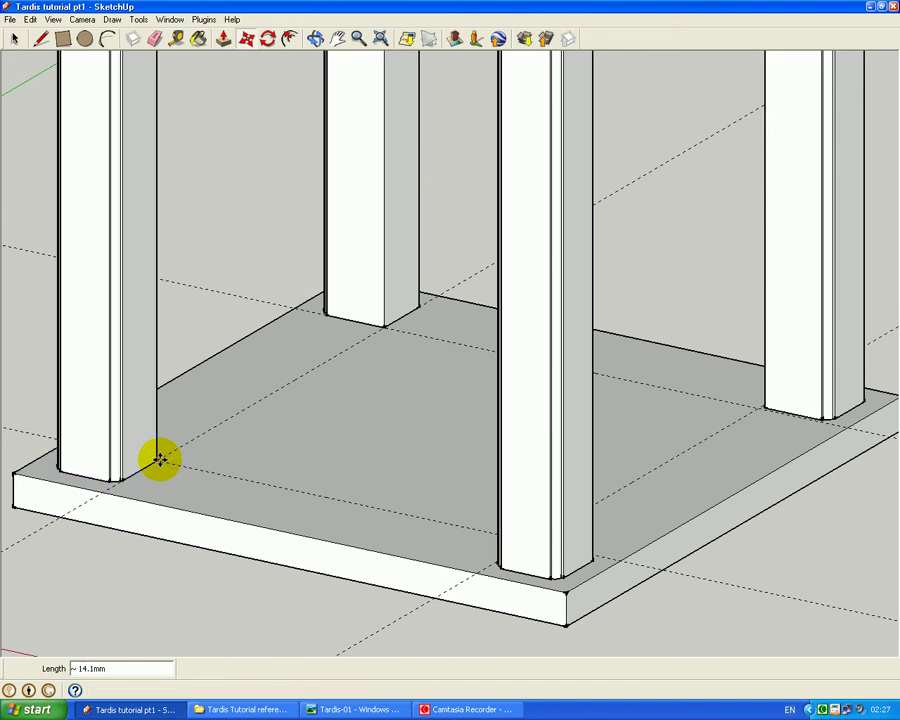
click(763, 406)
click(757, 408)
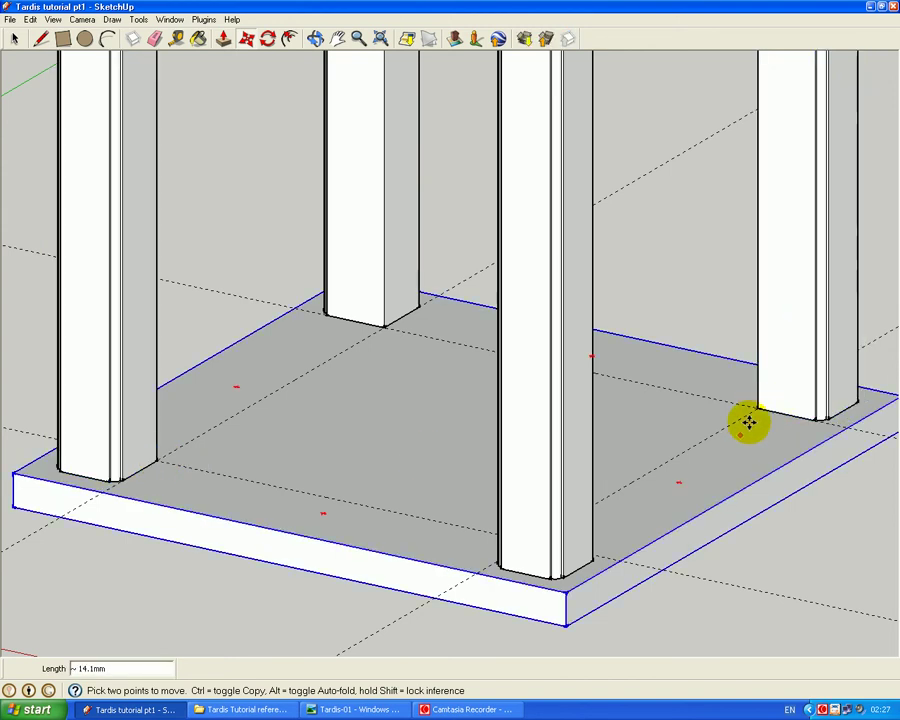
- Move the remaining front post so its inner bottom corner sits on the intersection of the shifted guides
click(315, 40)
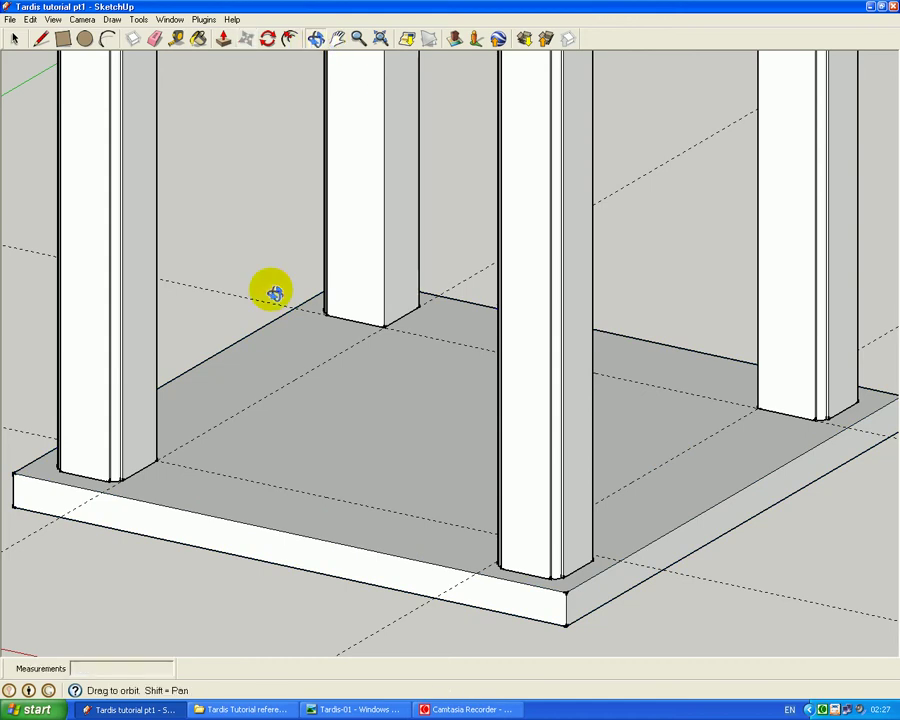
drag(245, 327, 873, 518)
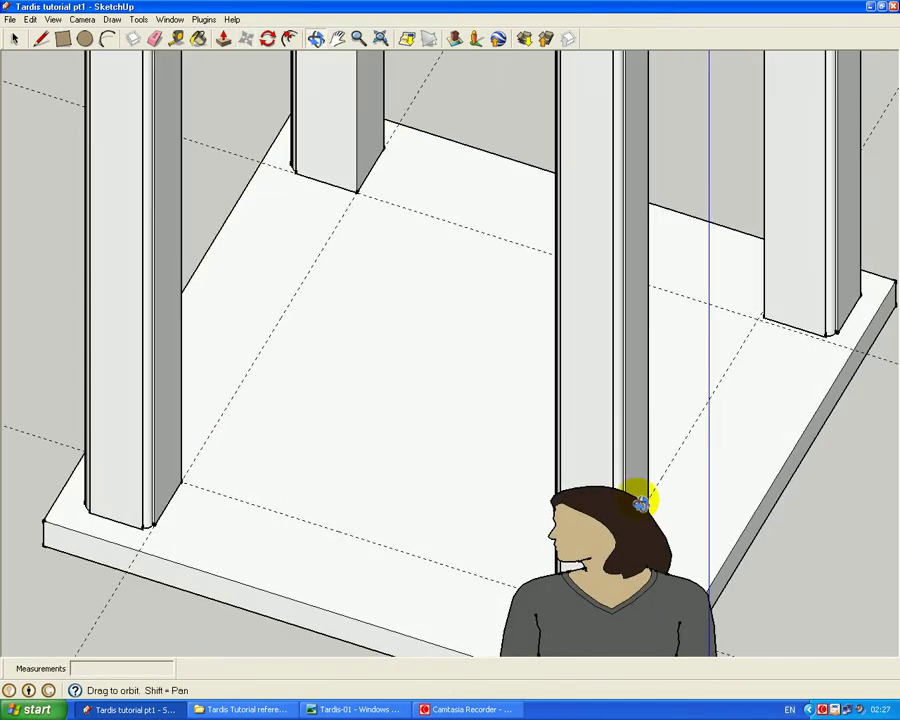
drag(410, 428, 532, 191)
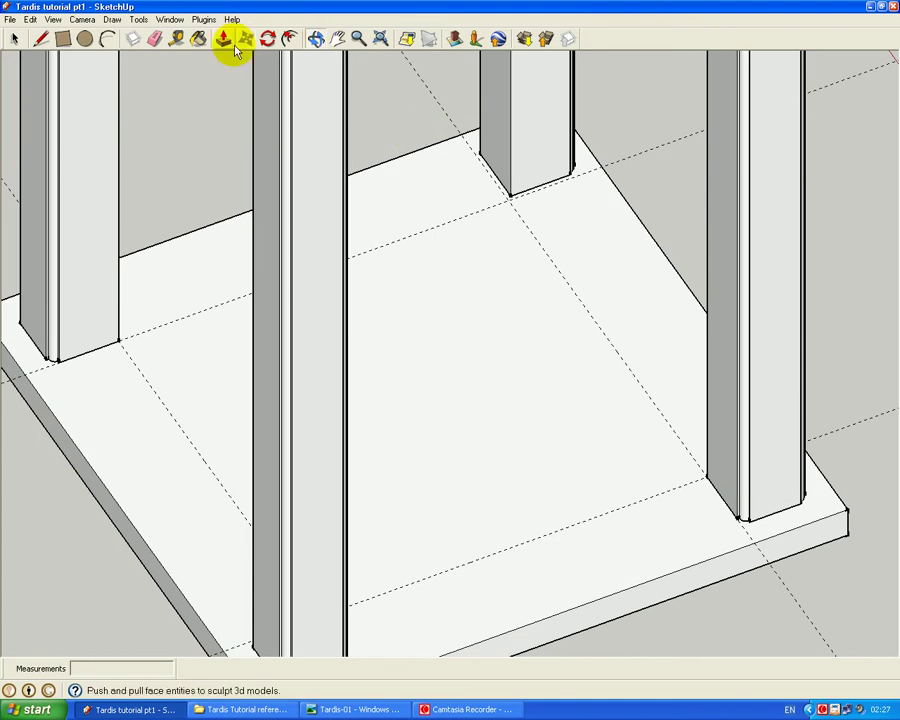
click(14, 40)
click(246, 39)
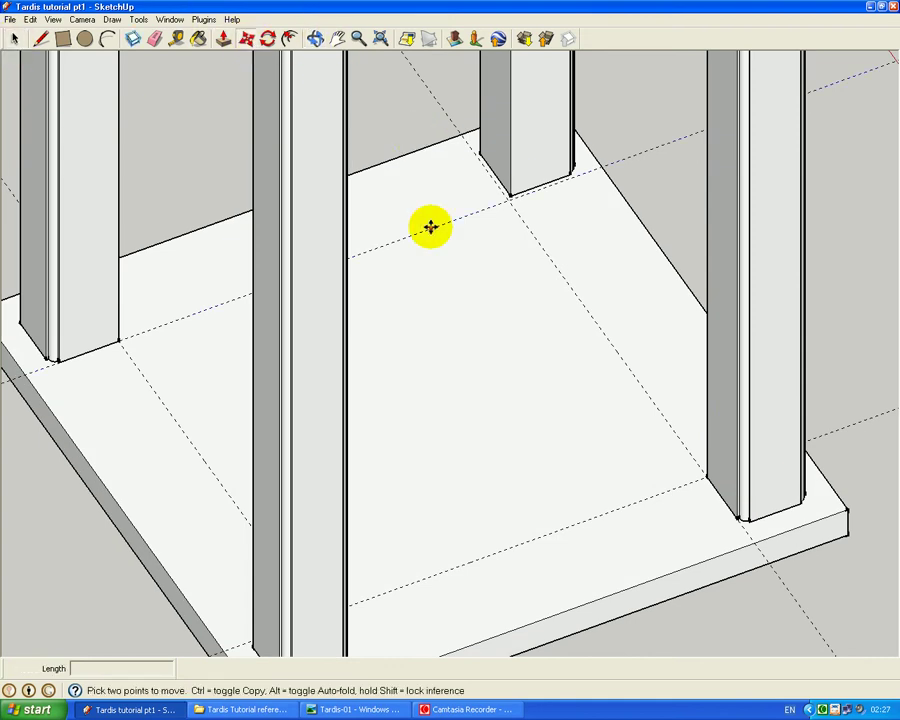
click(509, 195)
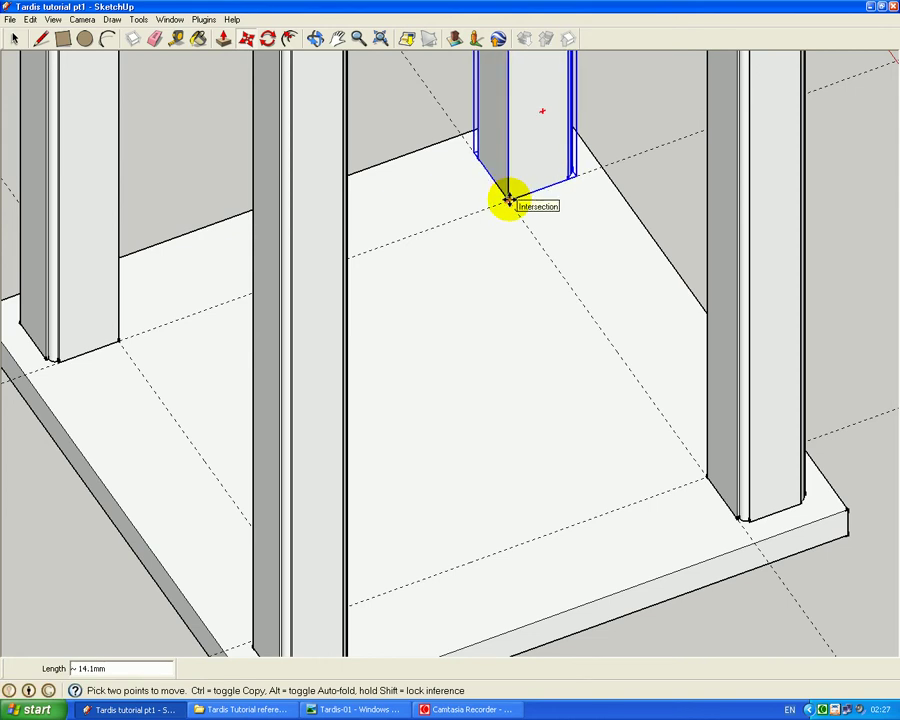
click(509, 198)
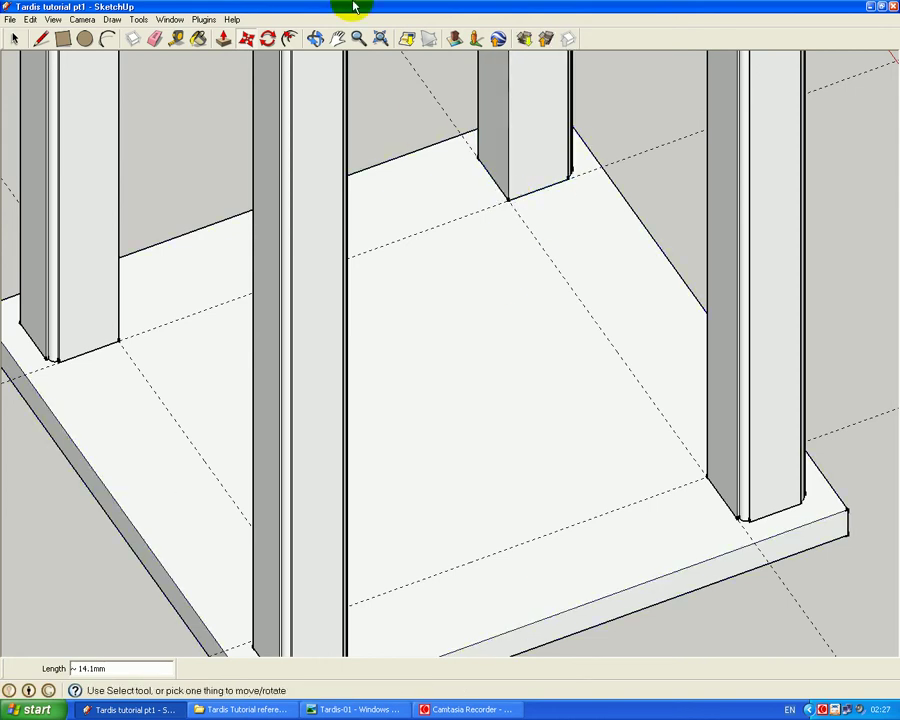
- Select all four corner posts and hide them, leaving the base and guides in view
click(315, 38)
mouse_move(647, 296)
mouse_down()
mouse_move(565, 493)
mouse_move(88, 417)
mouse_move(126, 383)
mouse_up()
mouse_move(629, 438)
mouse_down()
mouse_move(414, 520)
mouse_move(190, 453)
mouse_move(211, 275)
mouse_move(163, 231)
mouse_move(175, 219)
mouse_move(193, 222)
mouse_move(350, 283)
mouse_up()
scroll(410, 372, down, 3)
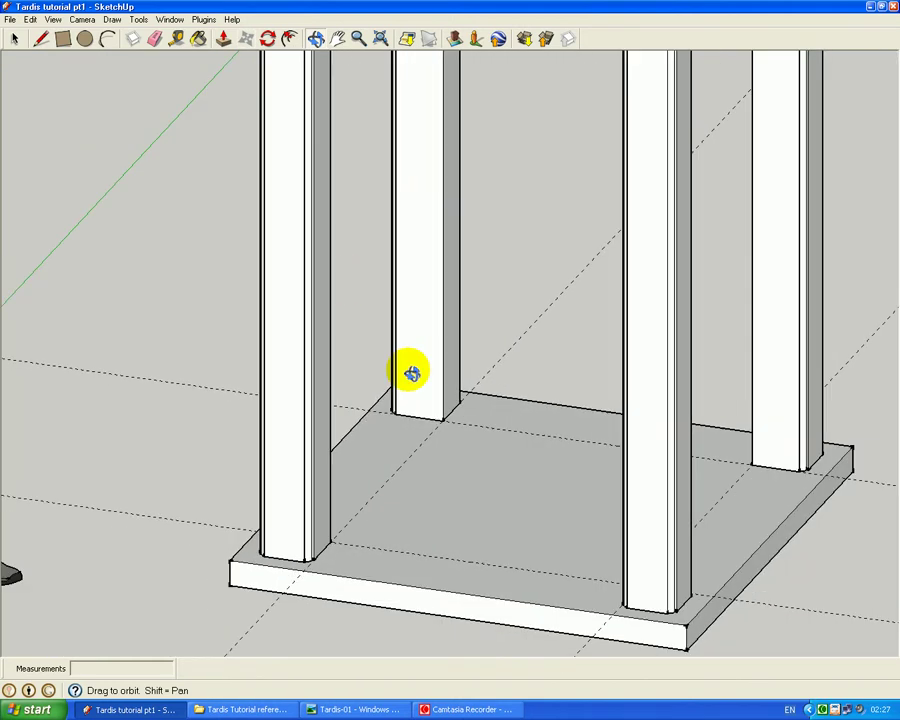
scroll(411, 372, down, 2)
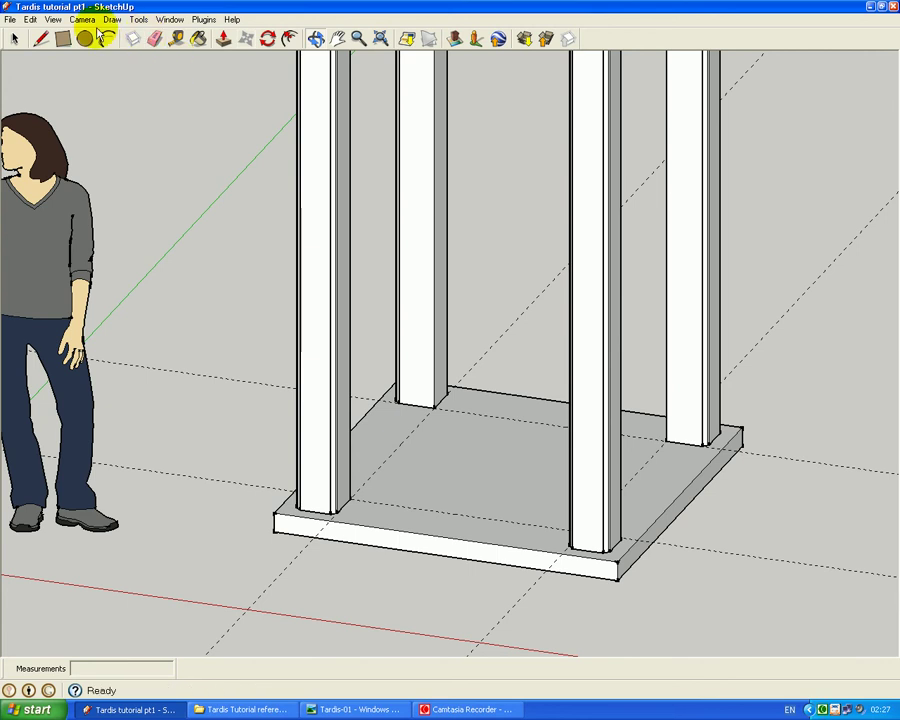
click(15, 39)
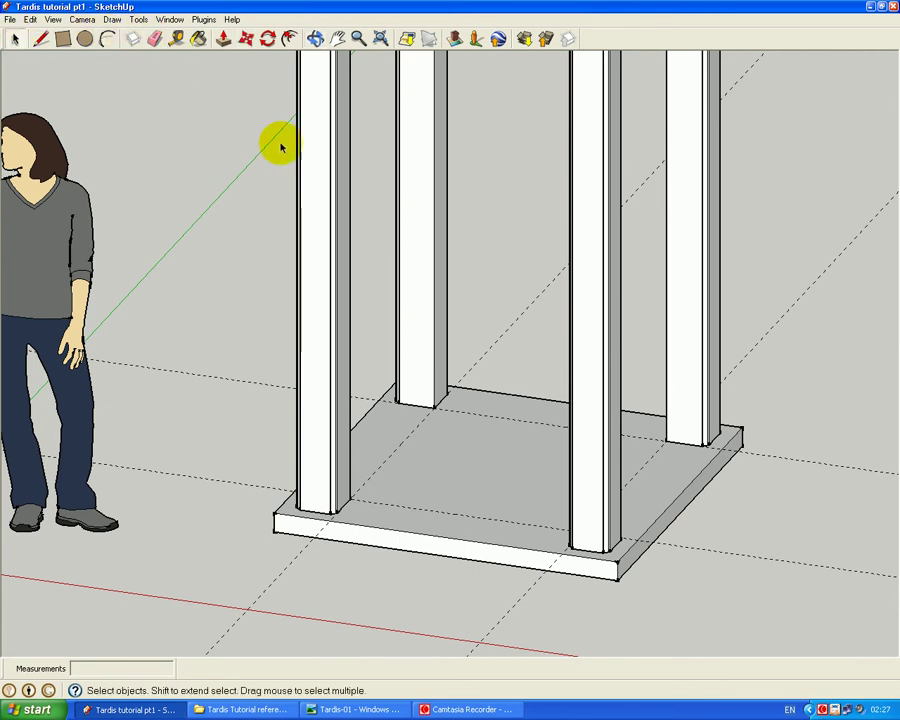
click(318, 197)
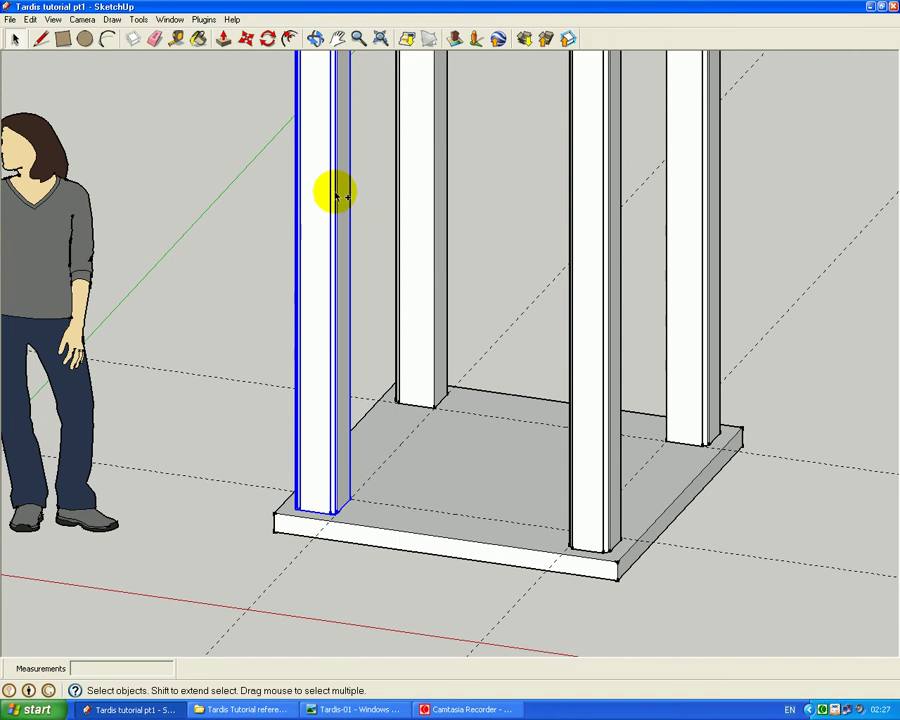
shift+click(412, 175)
shift+click(683, 157)
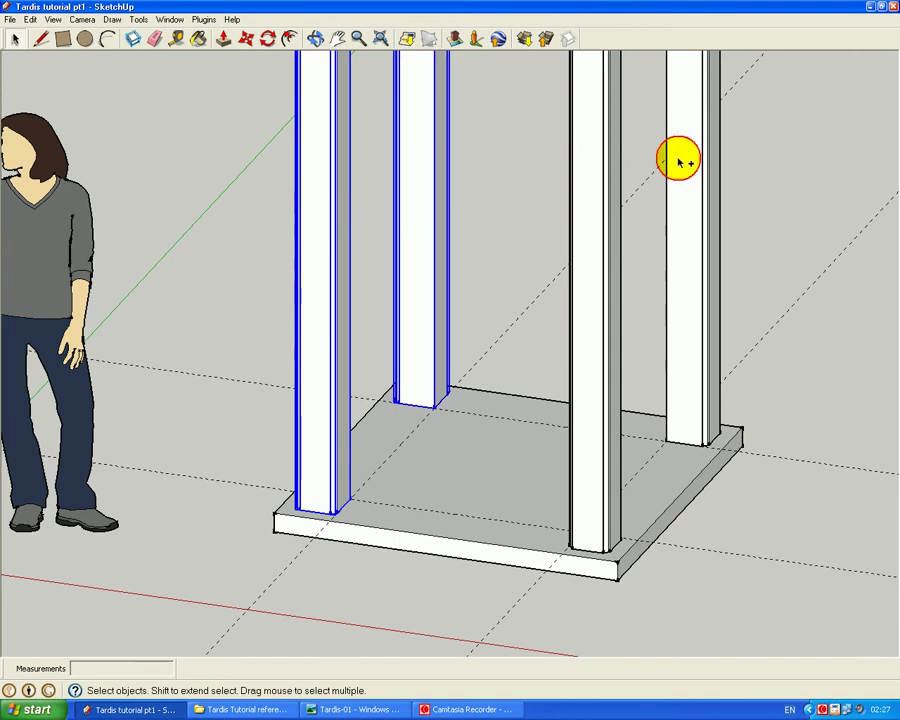
shift+click(594, 272)
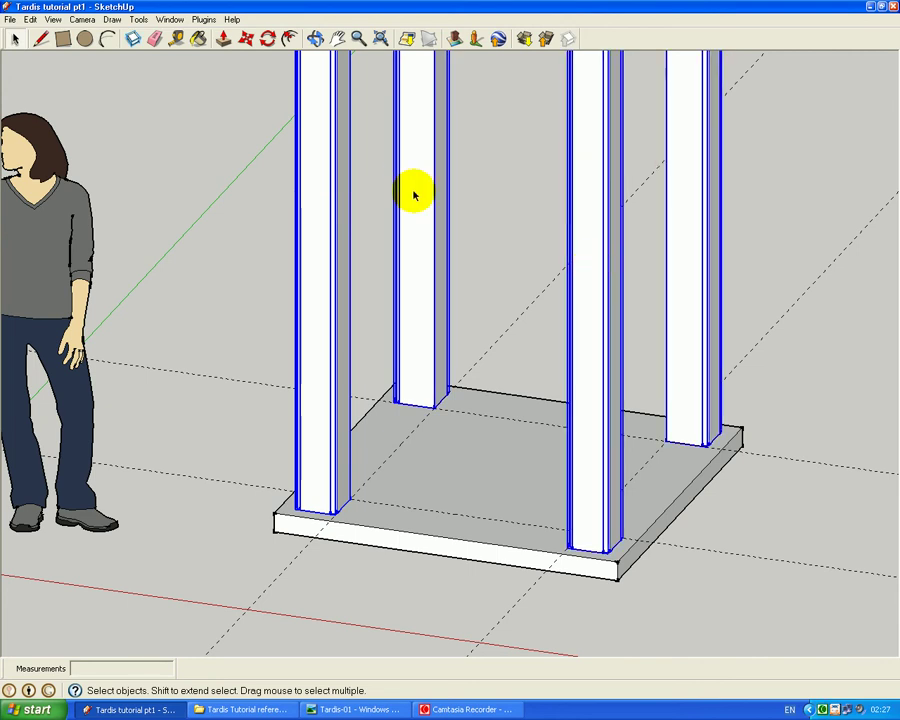
click(62, 38)
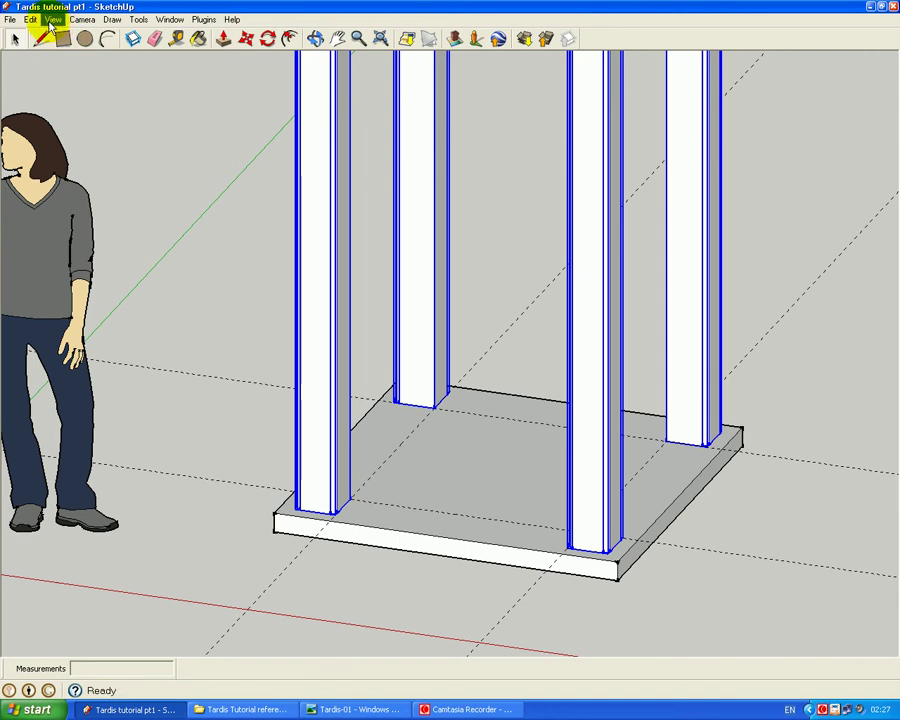
click(31, 19)
click(38, 173)
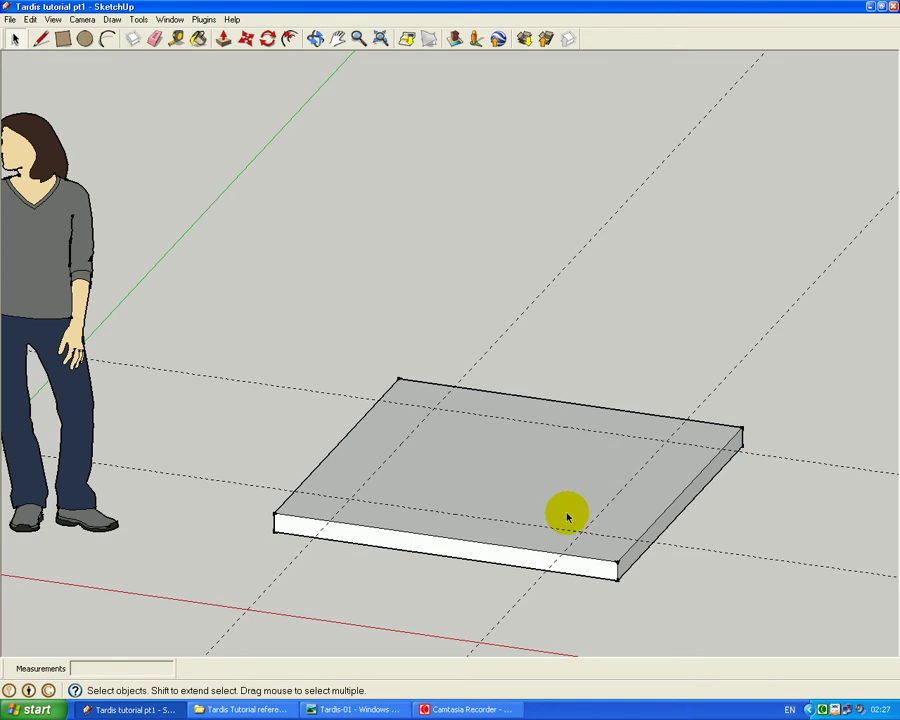
- Draw a 920 by 100 mm rectangle on the base, from the front-left guide intersection along the front guide and outward to the front edge
click(62, 40)
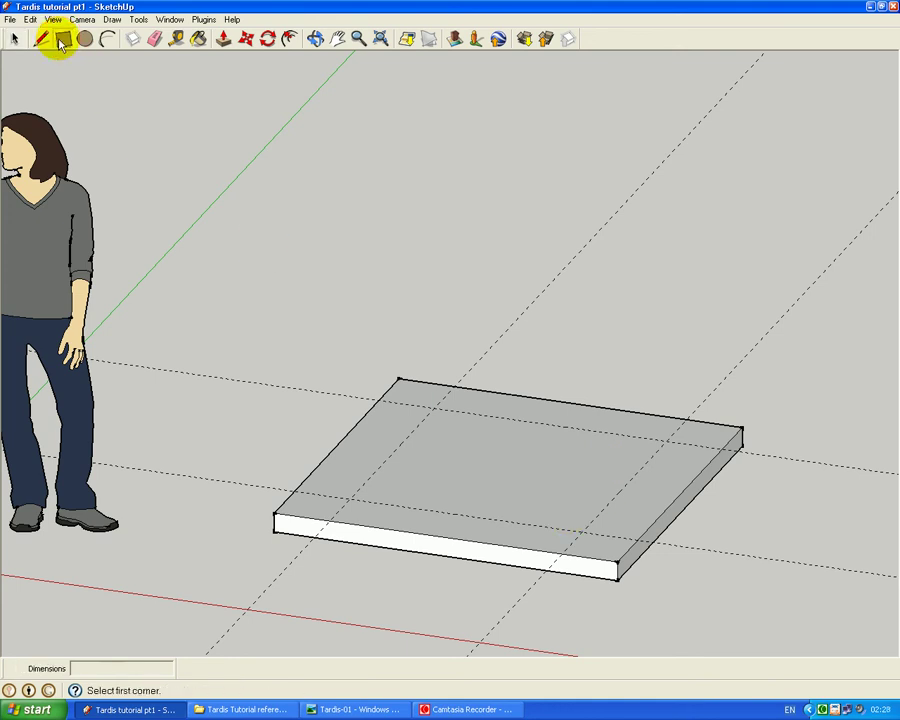
click(349, 498)
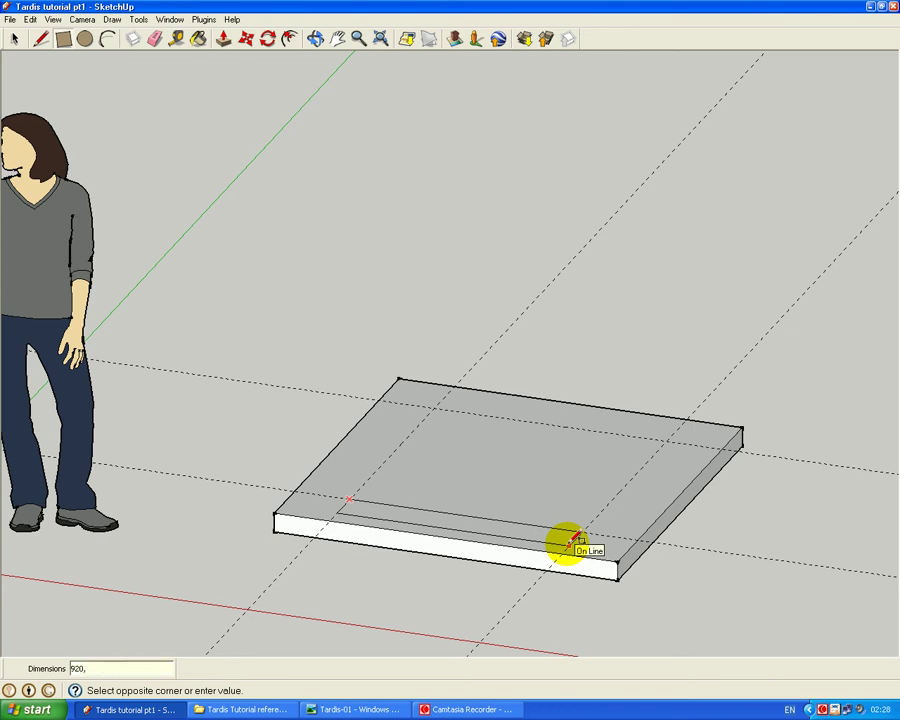
key(Return)
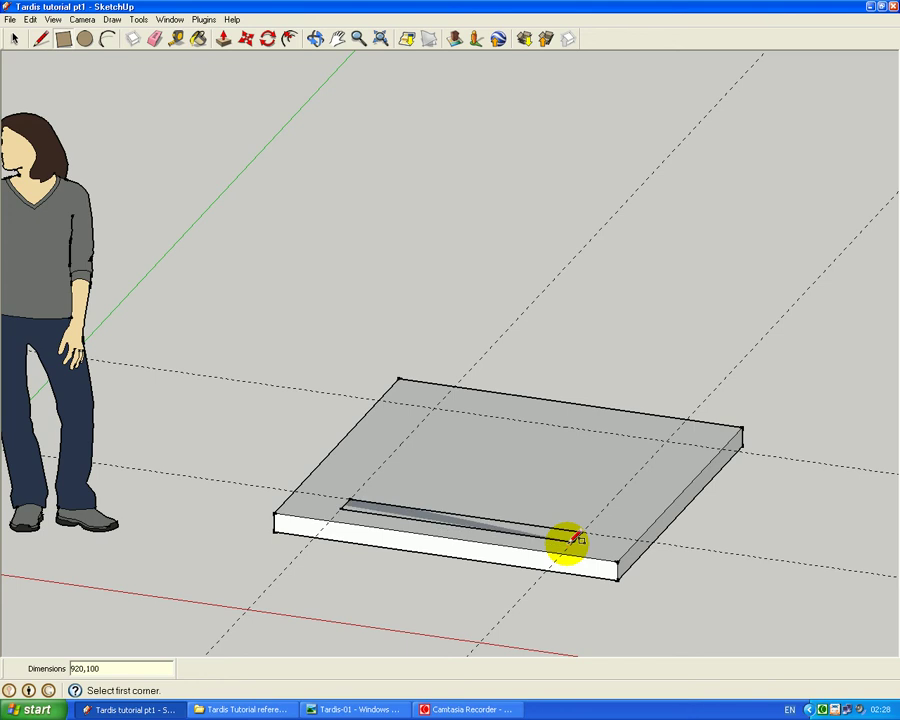
- Make the new rectangle, with its face and edges, into a component named "Side panel"
click(14, 39)
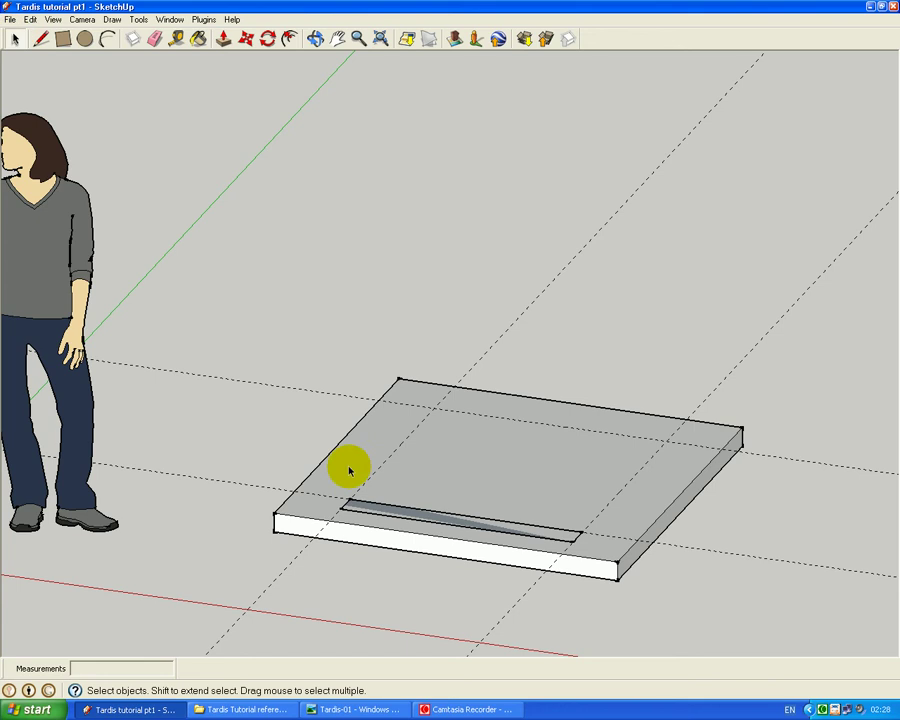
drag(333, 478, 602, 563)
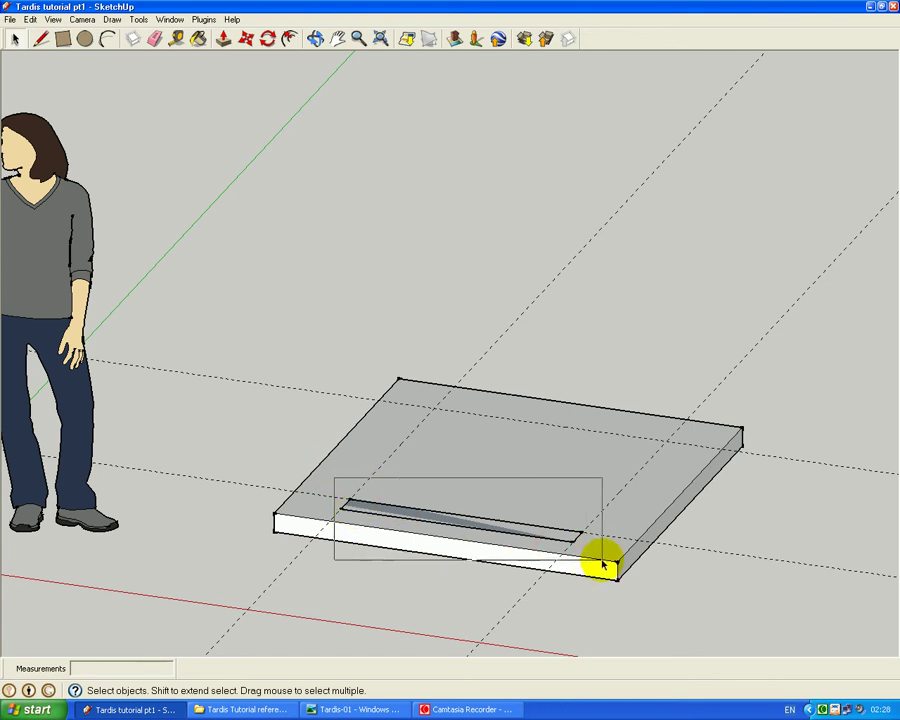
drag(602, 564, 602, 564)
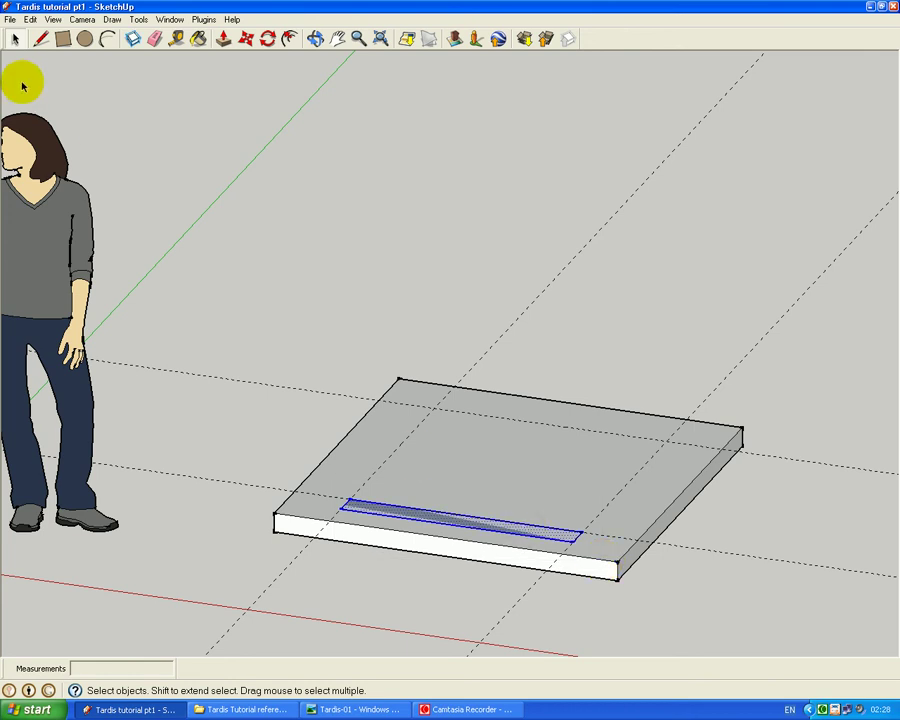
click(30, 19)
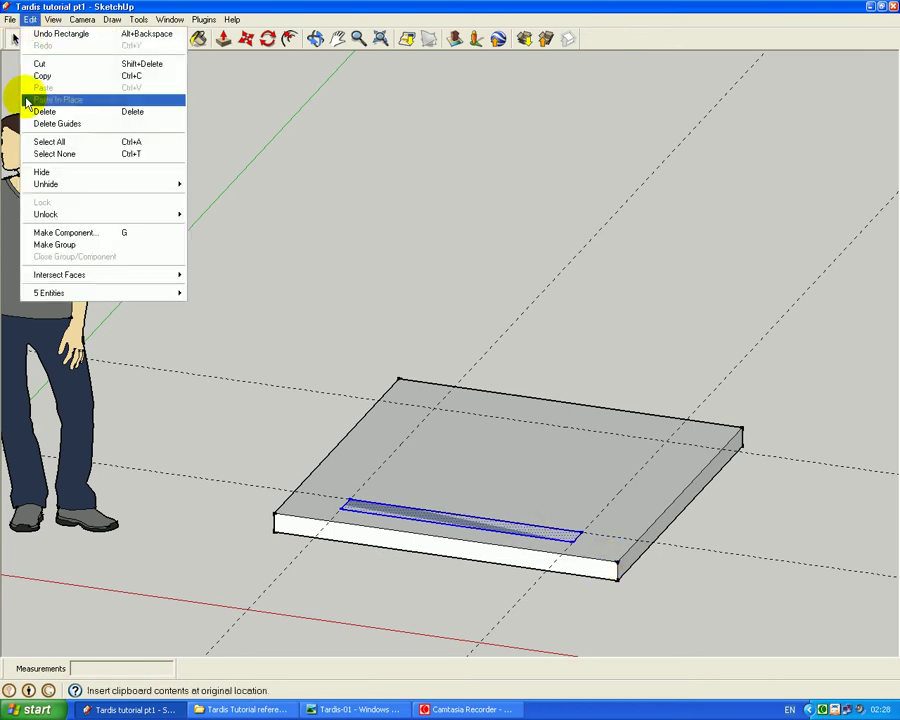
click(88, 236)
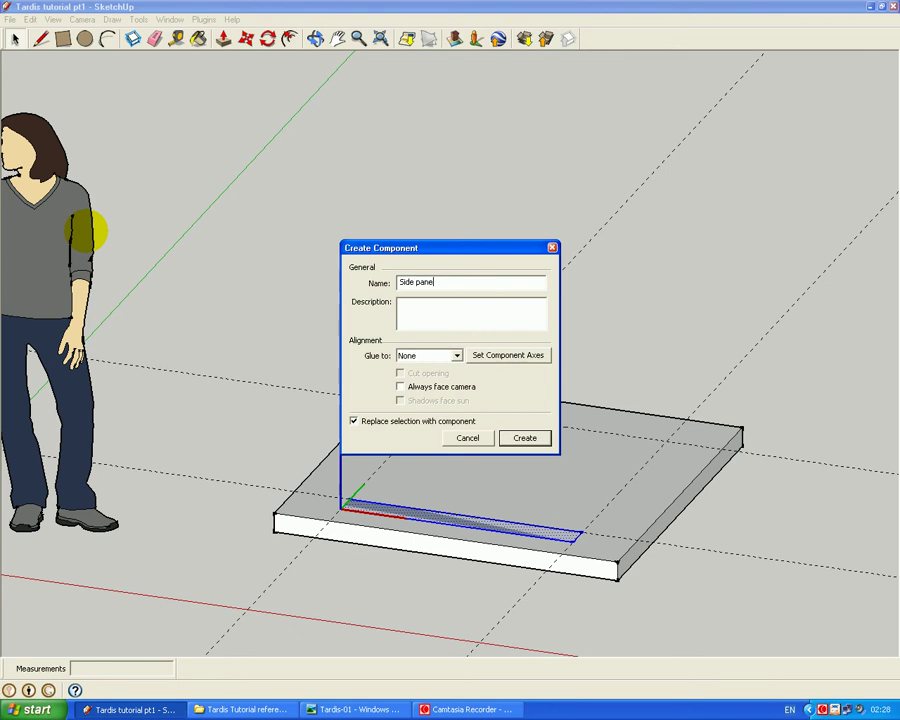
key(Return)
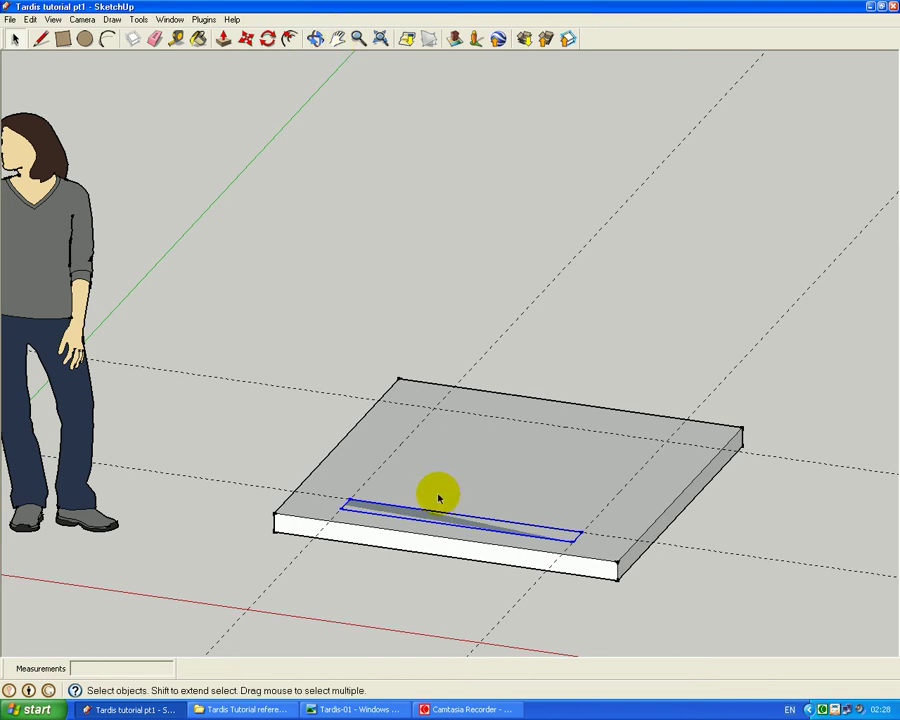
- Copy the side panel component about 553 mm towards the back of the base, along the side guide
scroll(470, 500, down, 3)
scroll(470, 505, up, 2)
scroll(470, 507, up, 3)
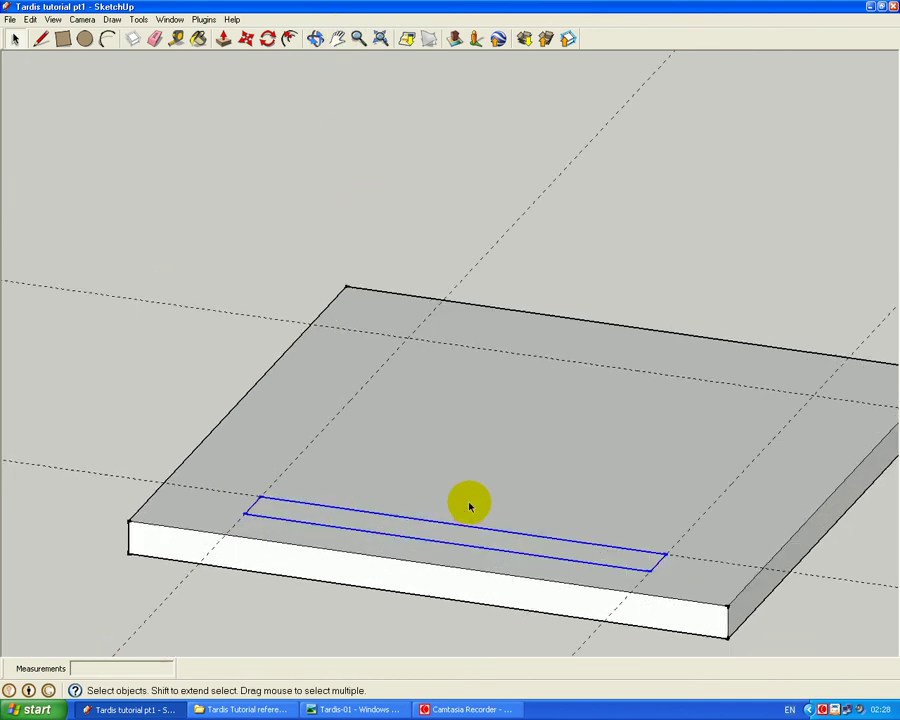
click(313, 40)
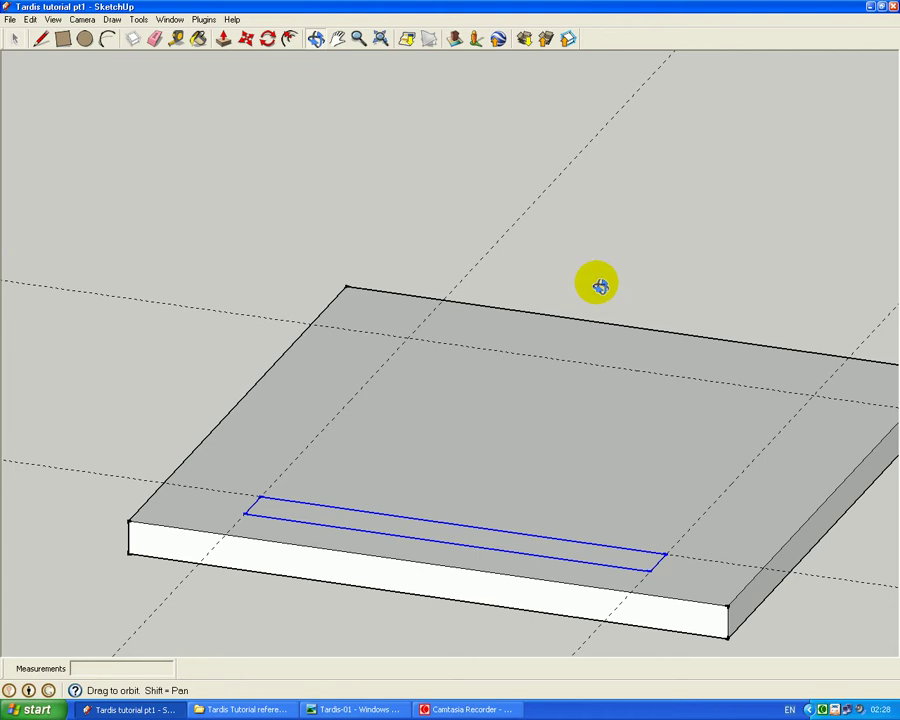
drag(731, 464, 593, 456)
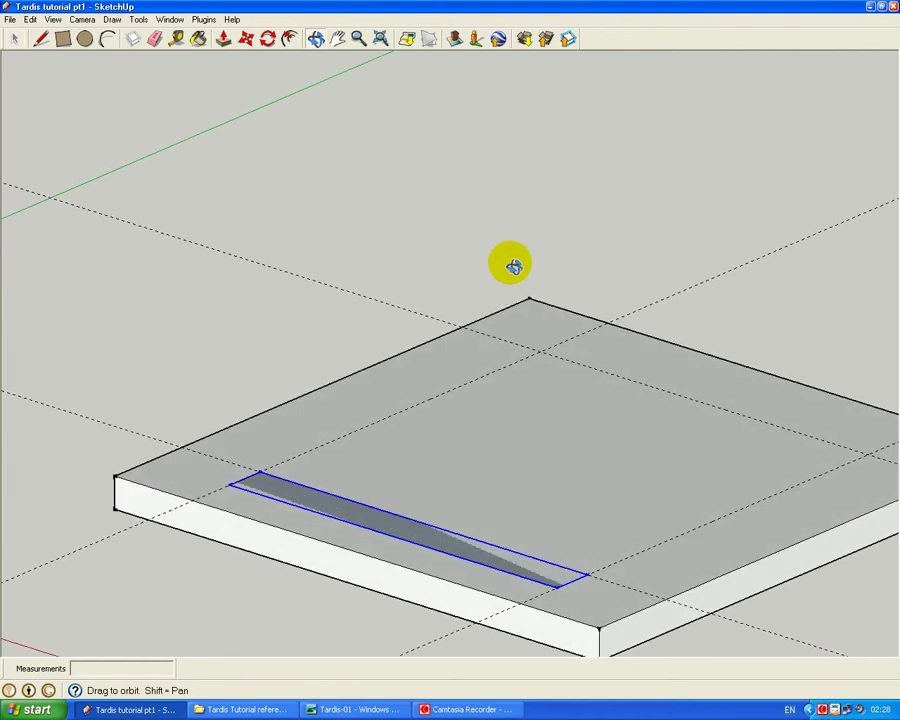
click(336, 40)
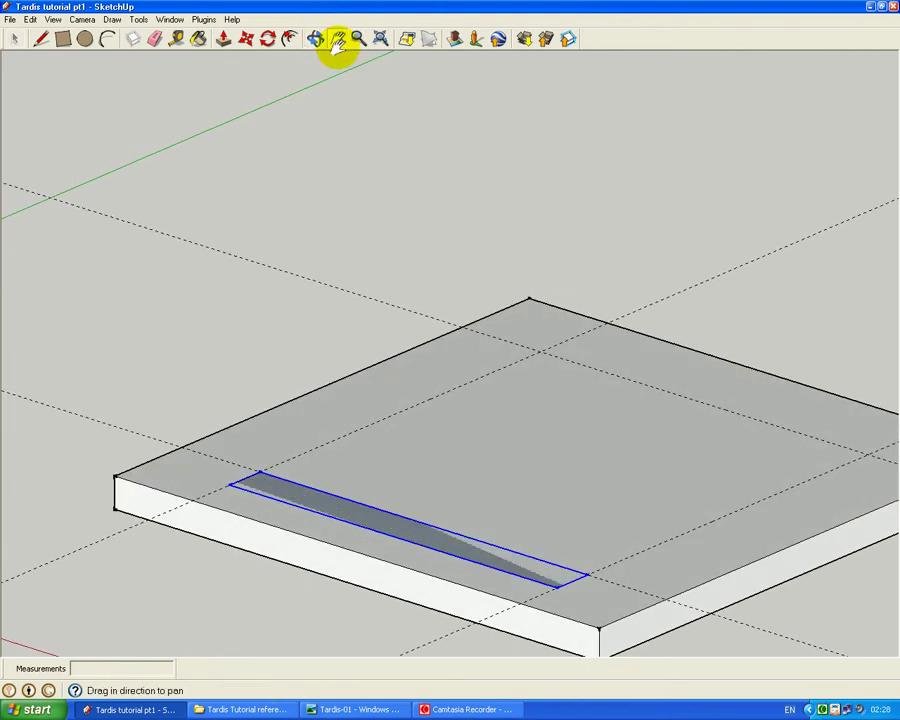
drag(579, 434, 487, 424)
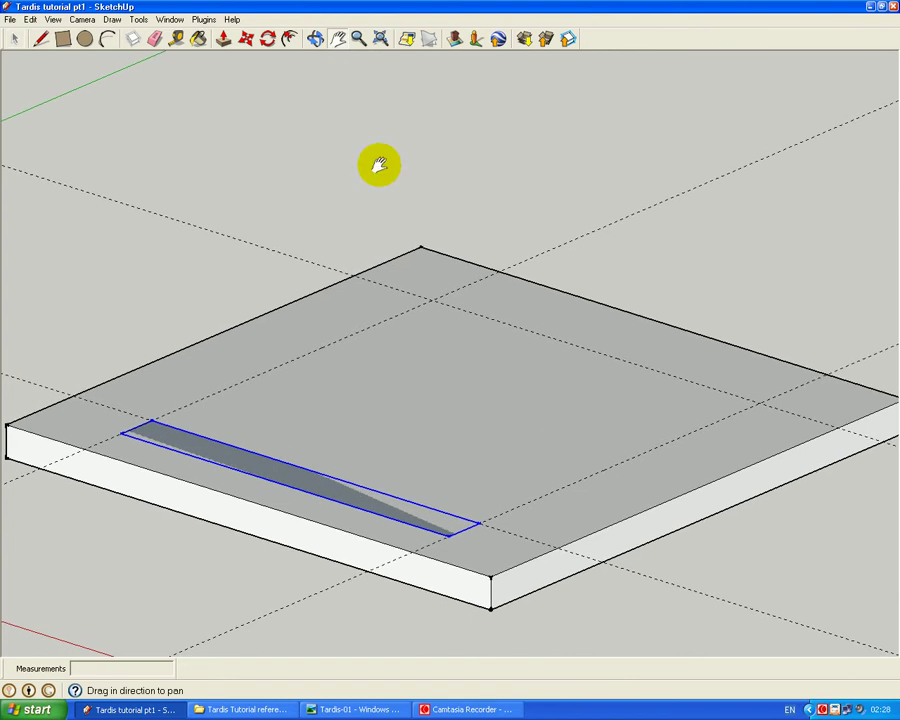
click(245, 39)
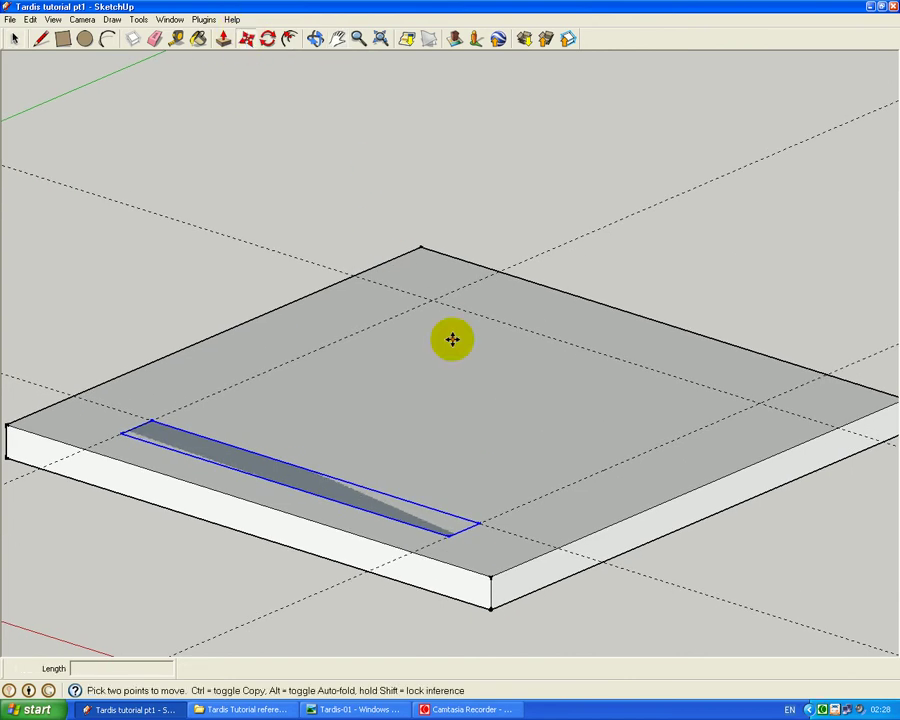
click(481, 522)
key(ctrl)
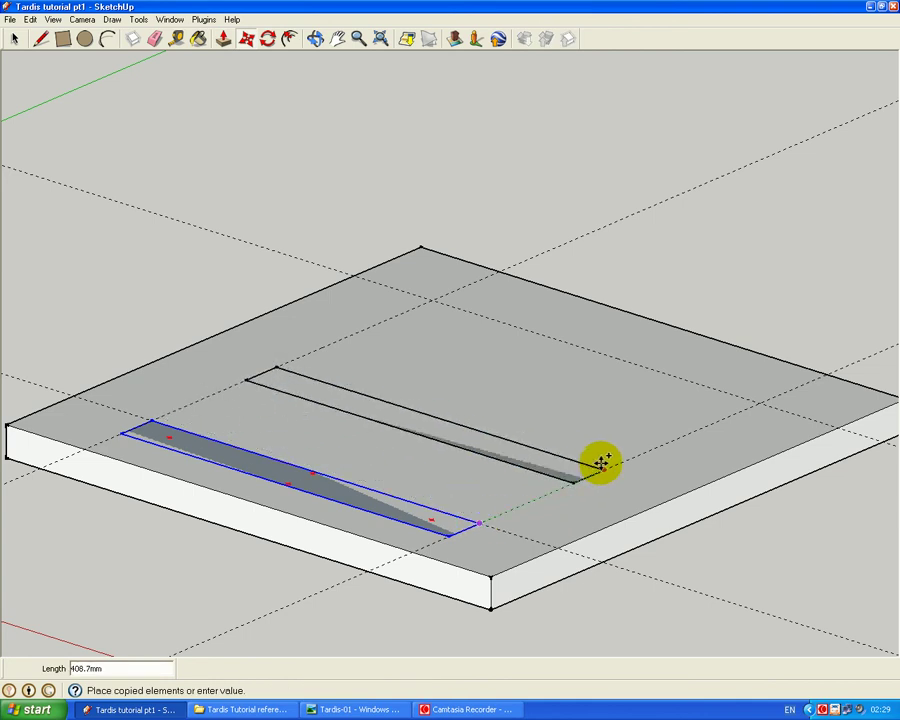
click(645, 446)
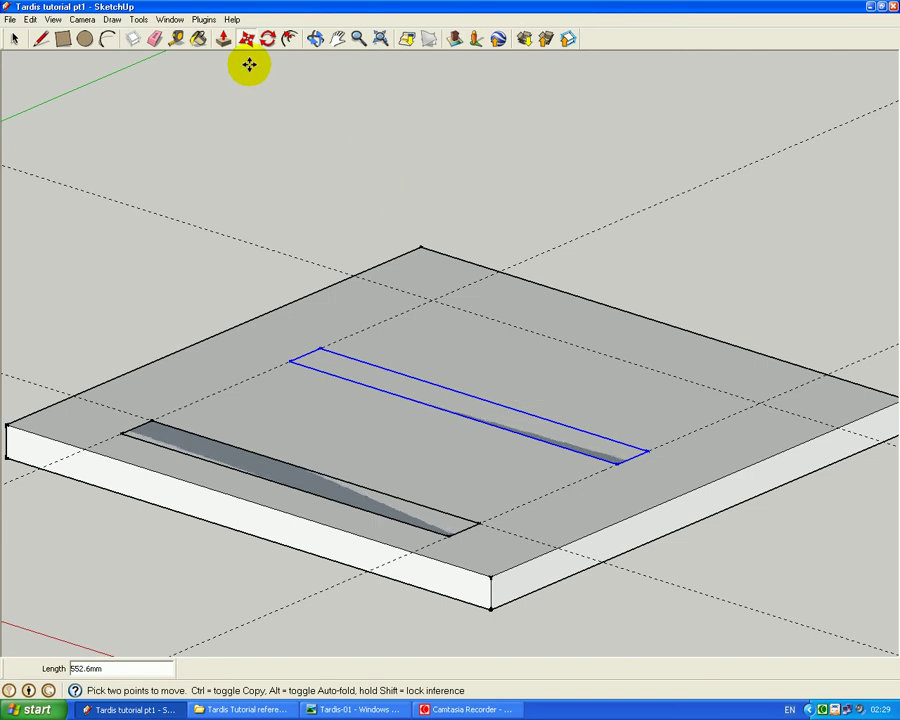
- Rotate the copied side panel 180 degrees on the base plane about the midpoint of its inner long edge
click(268, 39)
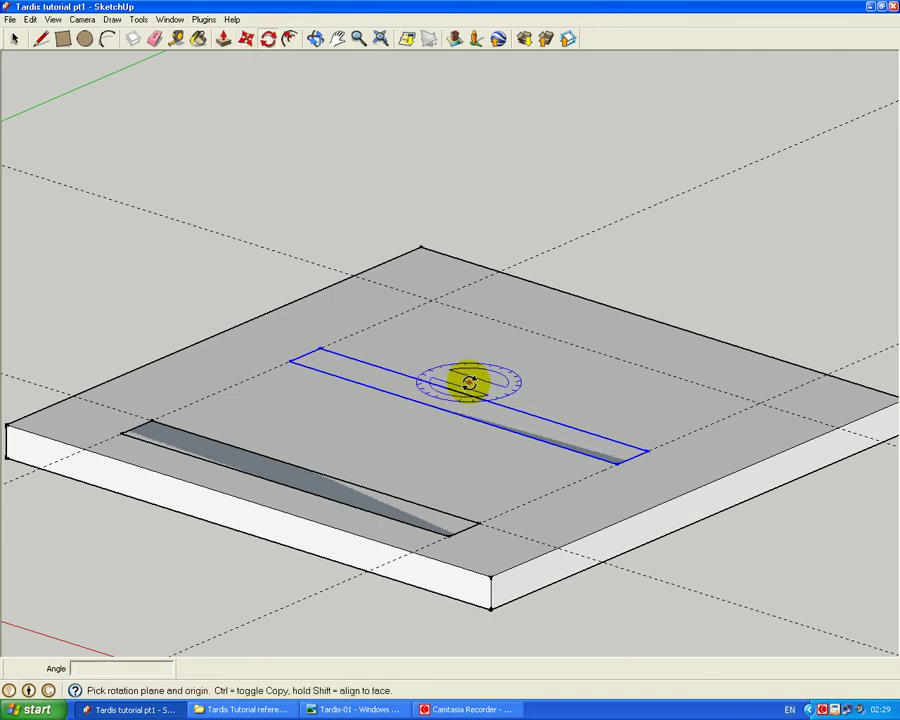
click(466, 395)
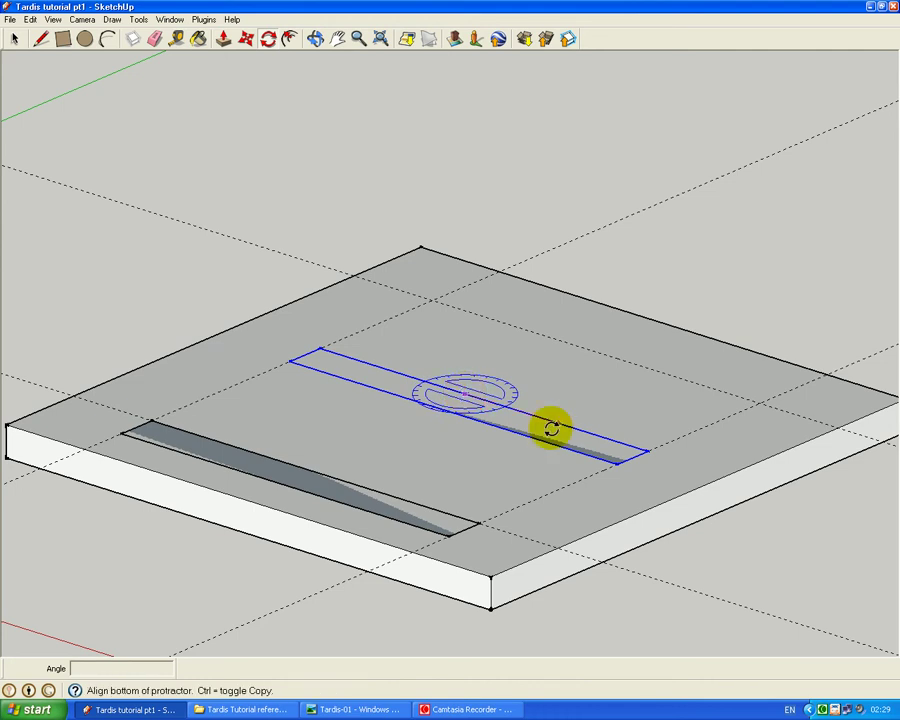
click(645, 451)
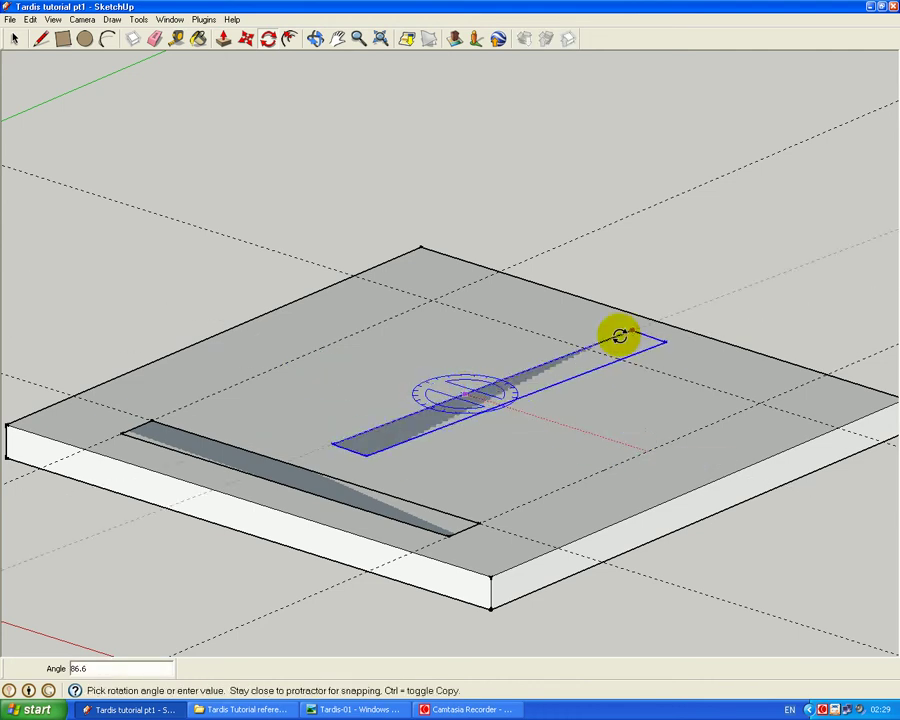
click(416, 378)
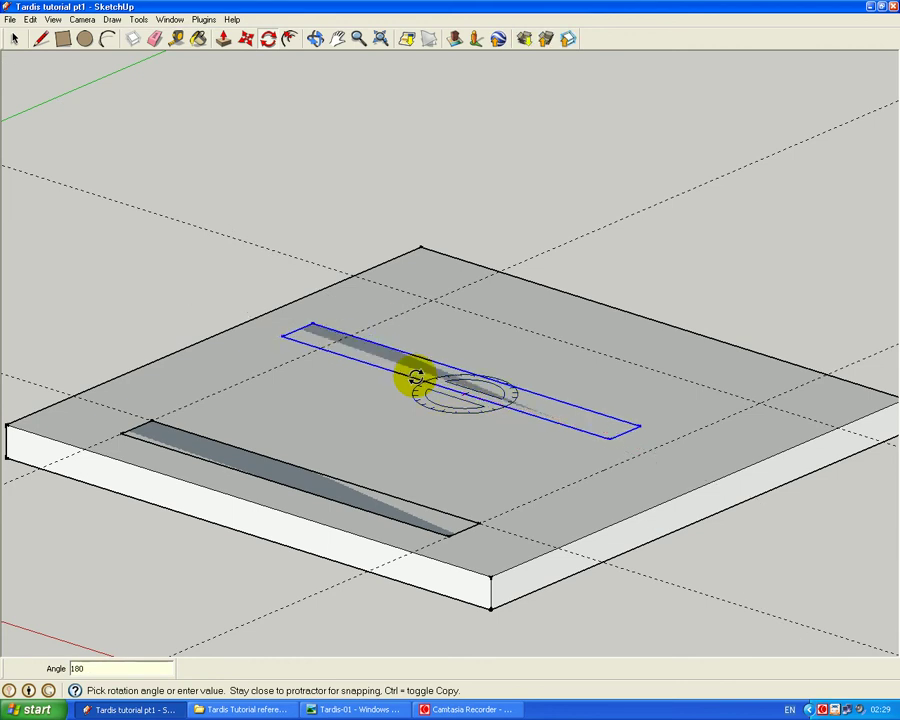
- Move the rotated side panel by its inner corner onto the back-right guide intersection, then copy it about 510 mm towards the front along the side guide
click(246, 38)
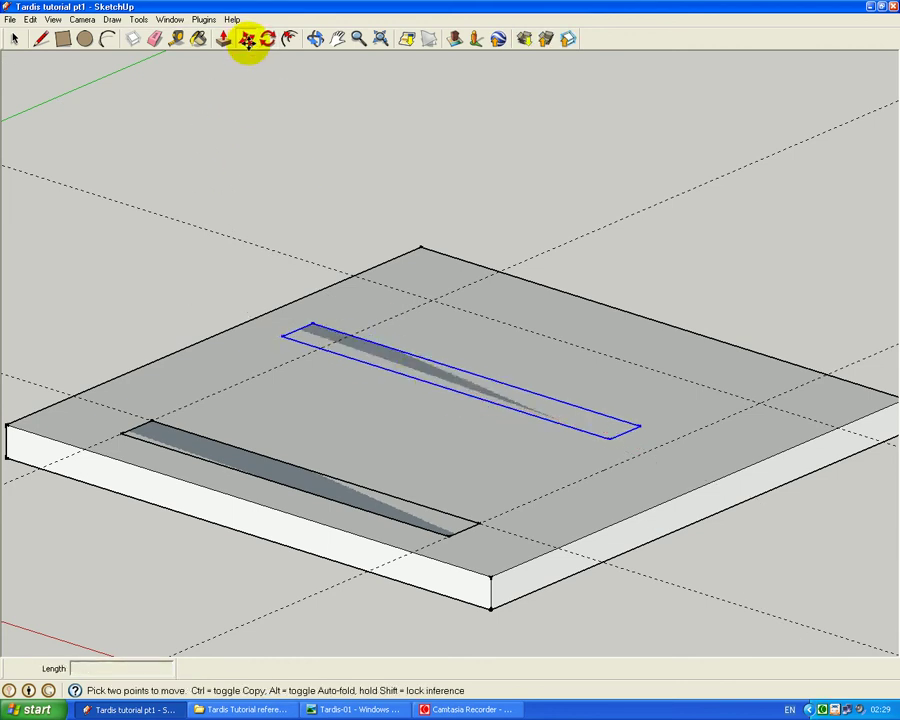
click(609, 438)
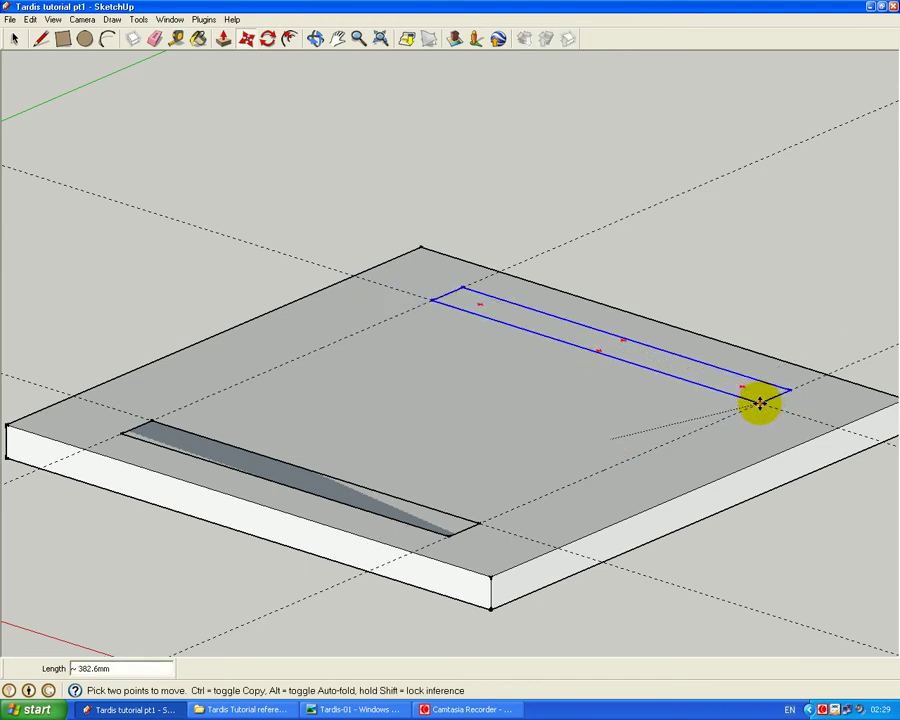
click(760, 403)
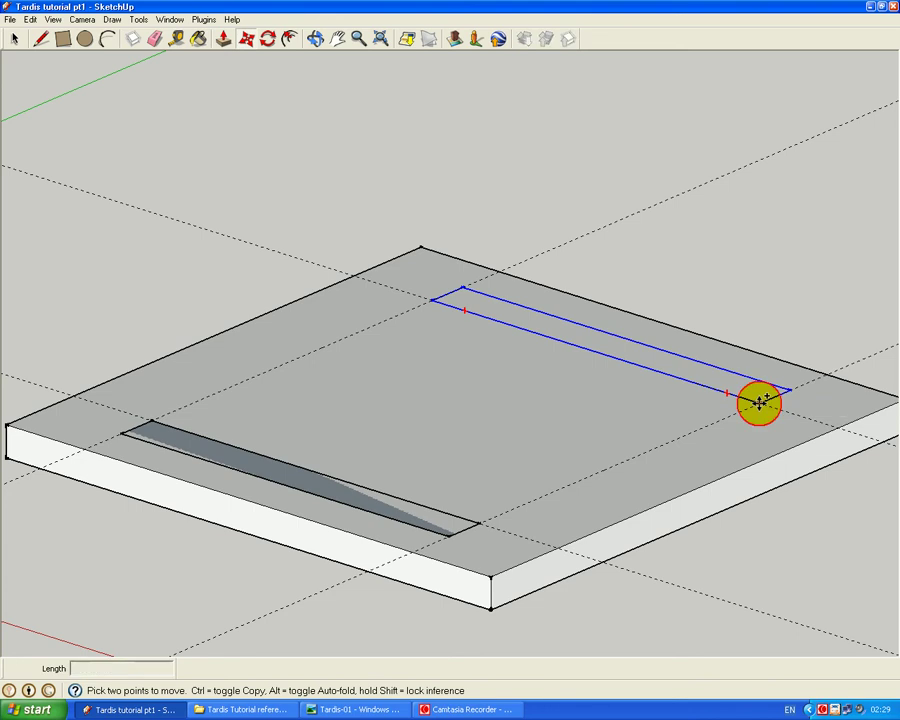
key(ctrl)
click(760, 403)
click(604, 469)
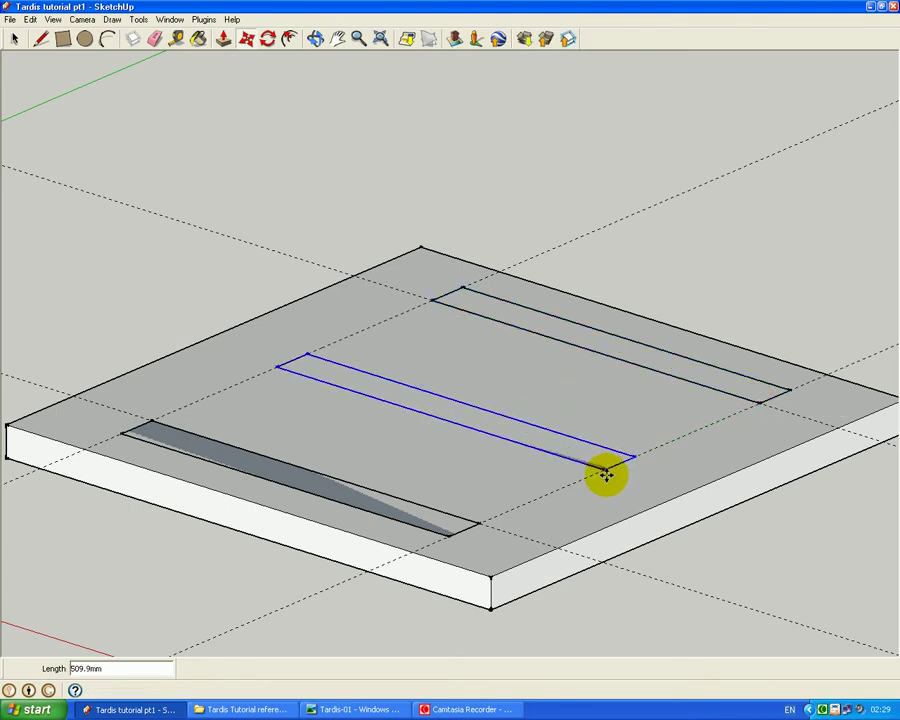
- Rotate the middle panel copy 90 degrees about its front long edge's midpoint and move its inner corner to the front-left guide intersection
click(267, 38)
click(429, 415)
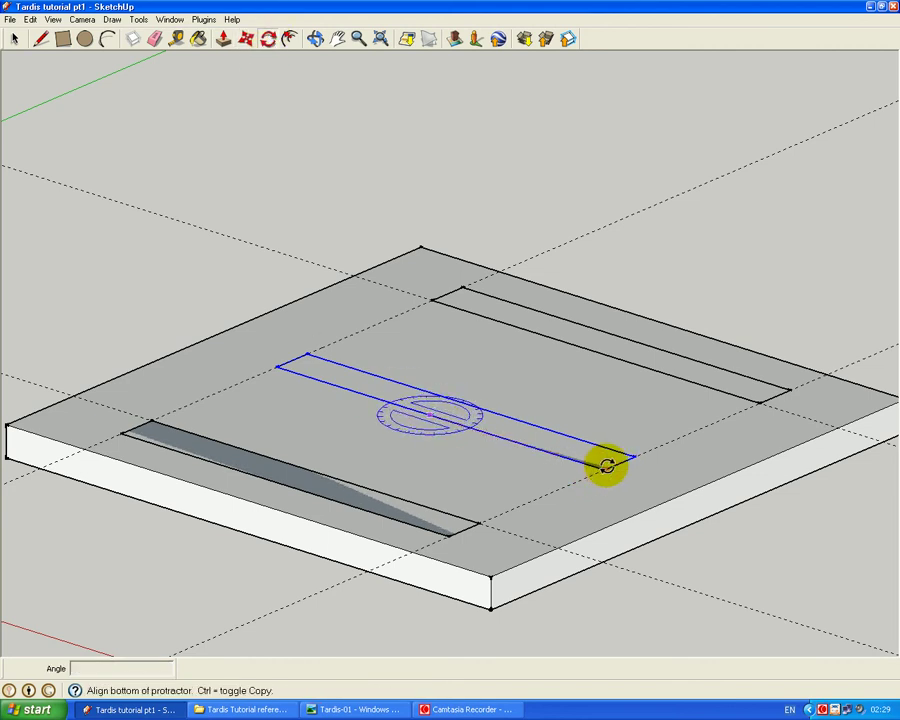
click(607, 469)
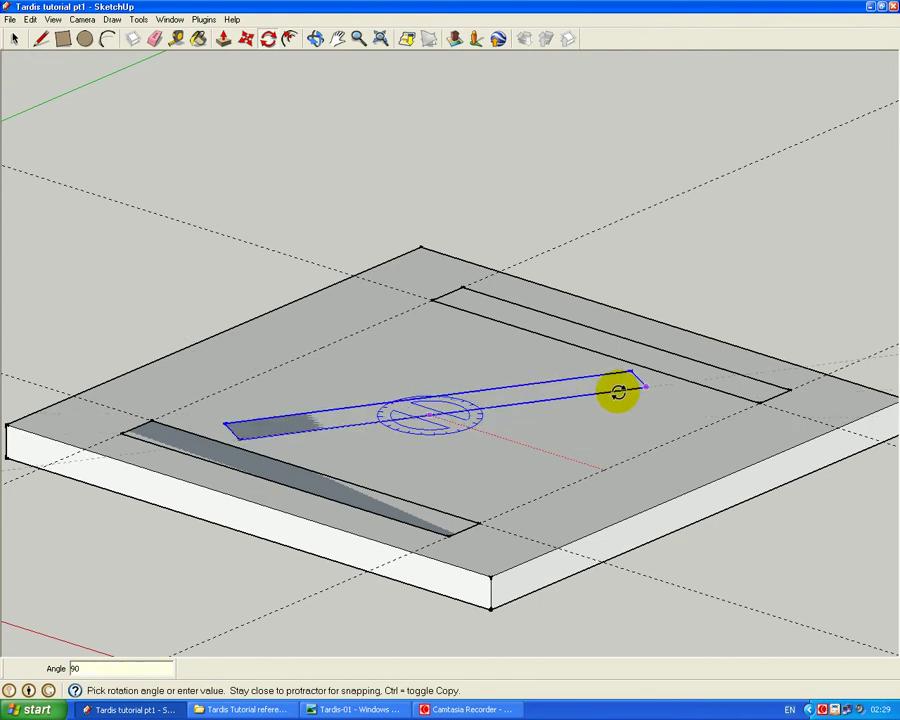
click(618, 392)
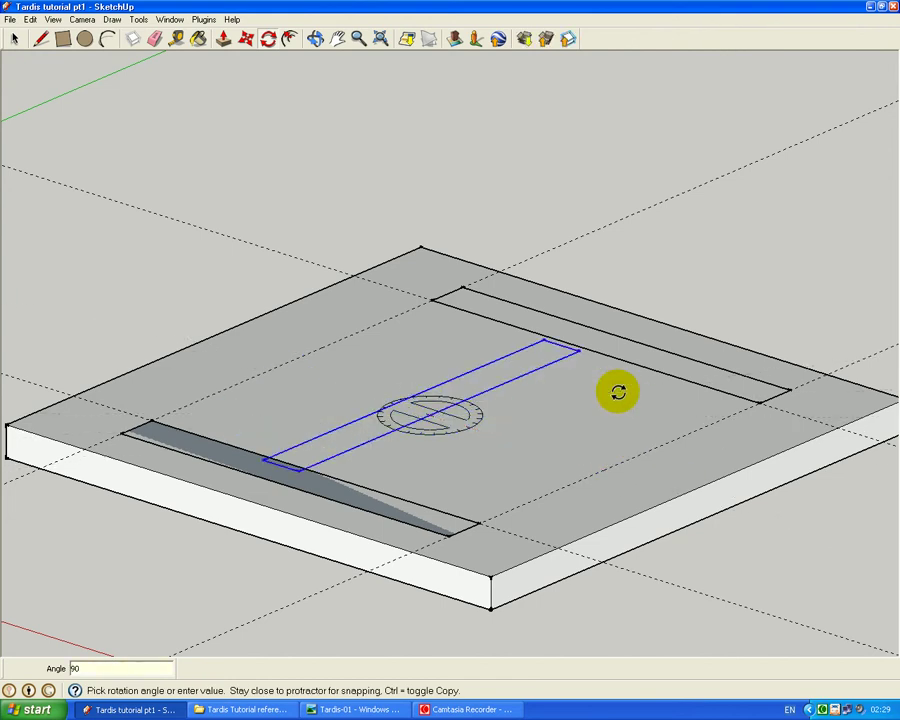
click(244, 38)
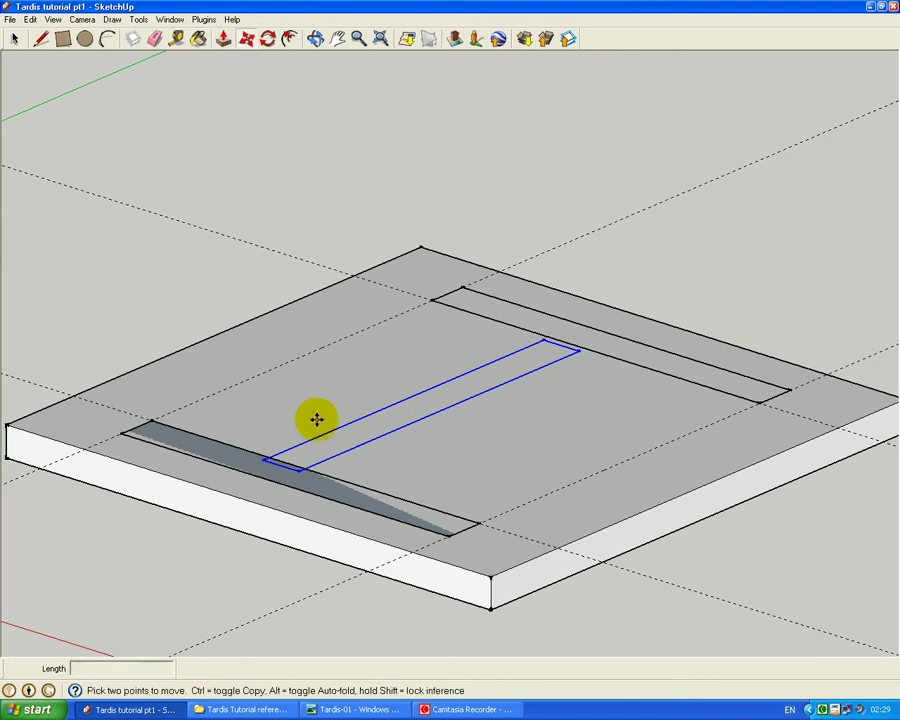
click(301, 473)
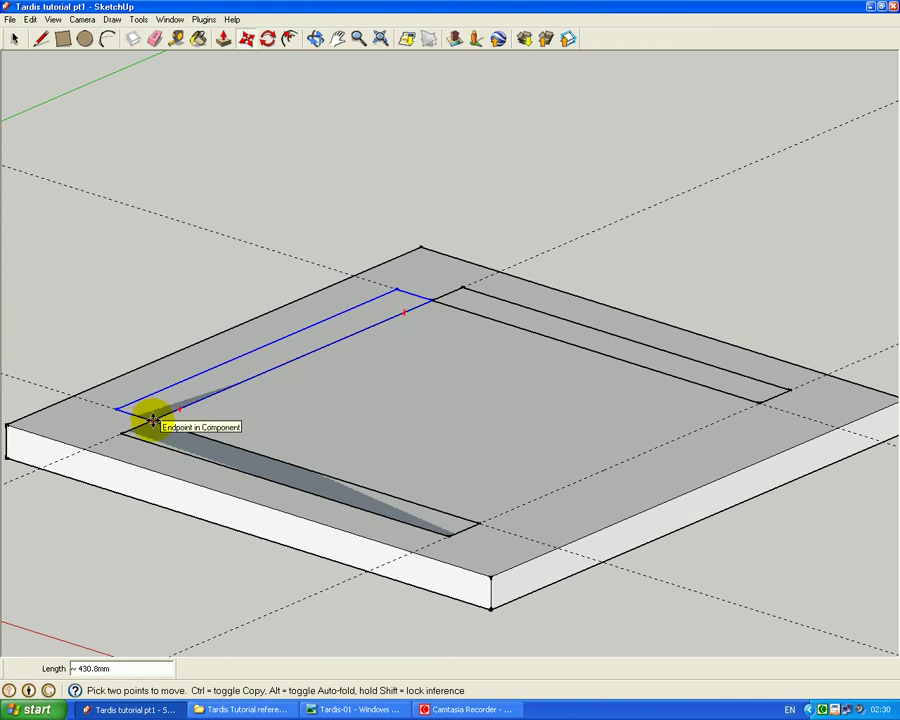
click(152, 420)
- Copy the left side panel about 699 mm to the right along the front panel and rotate the copy 180 degrees about its inner edge's midpoint
key(ctrl)
click(152, 420)
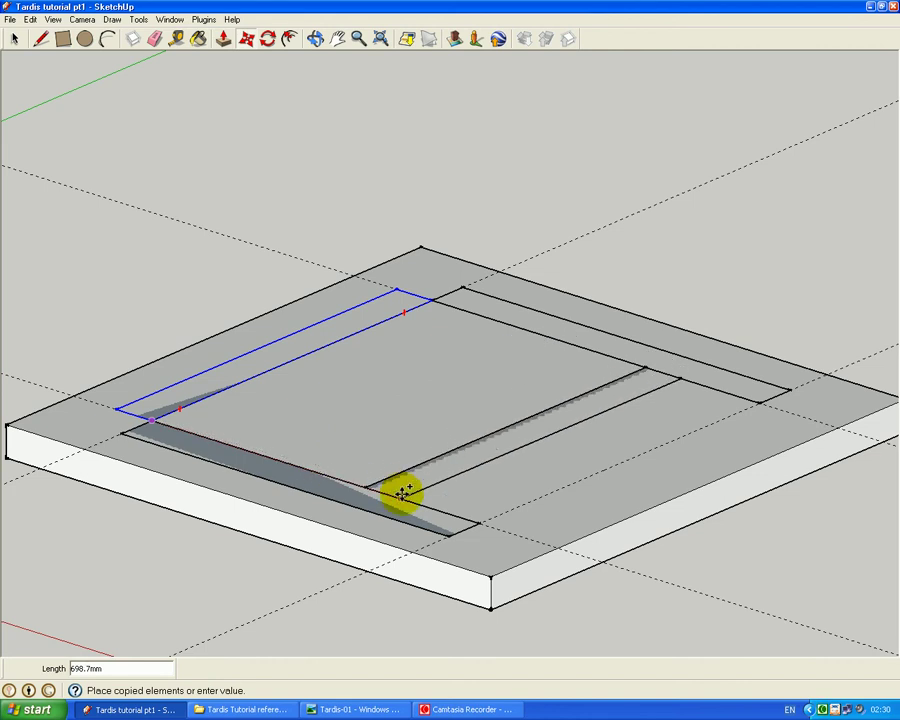
click(401, 492)
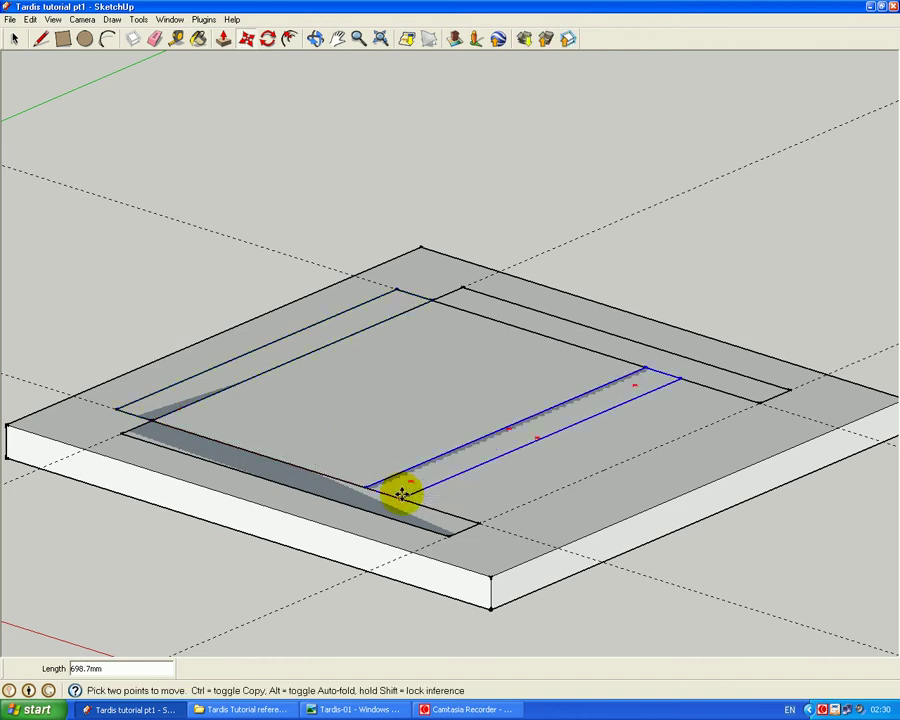
click(268, 36)
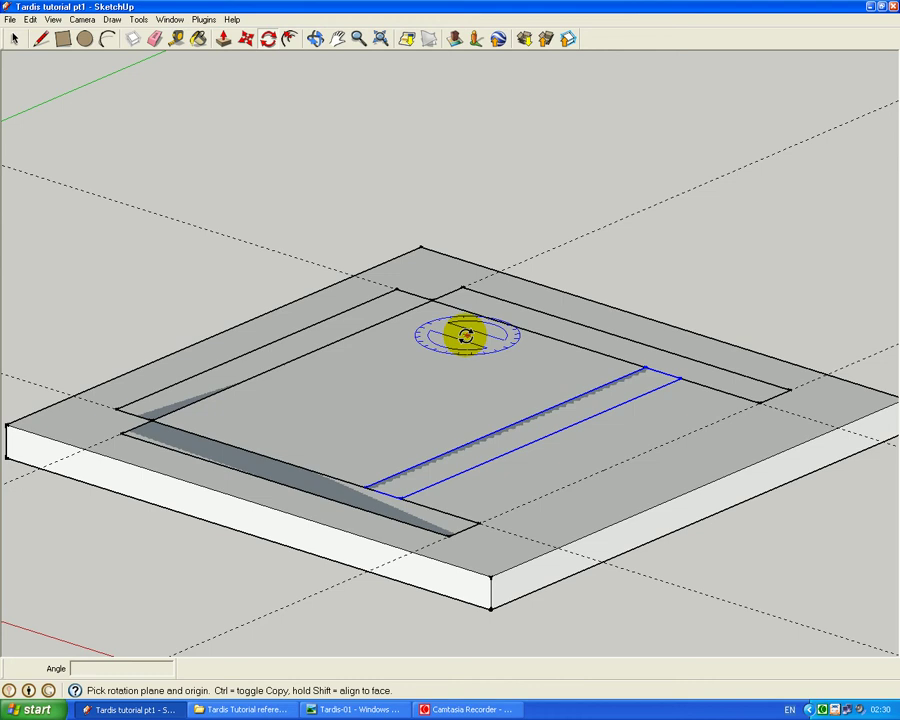
click(502, 424)
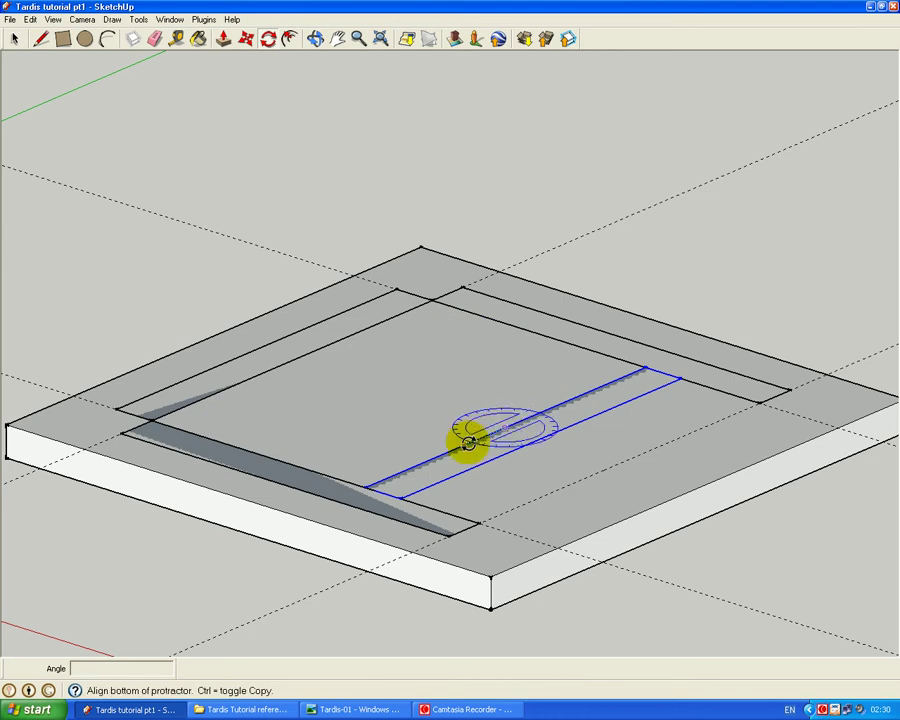
click(366, 486)
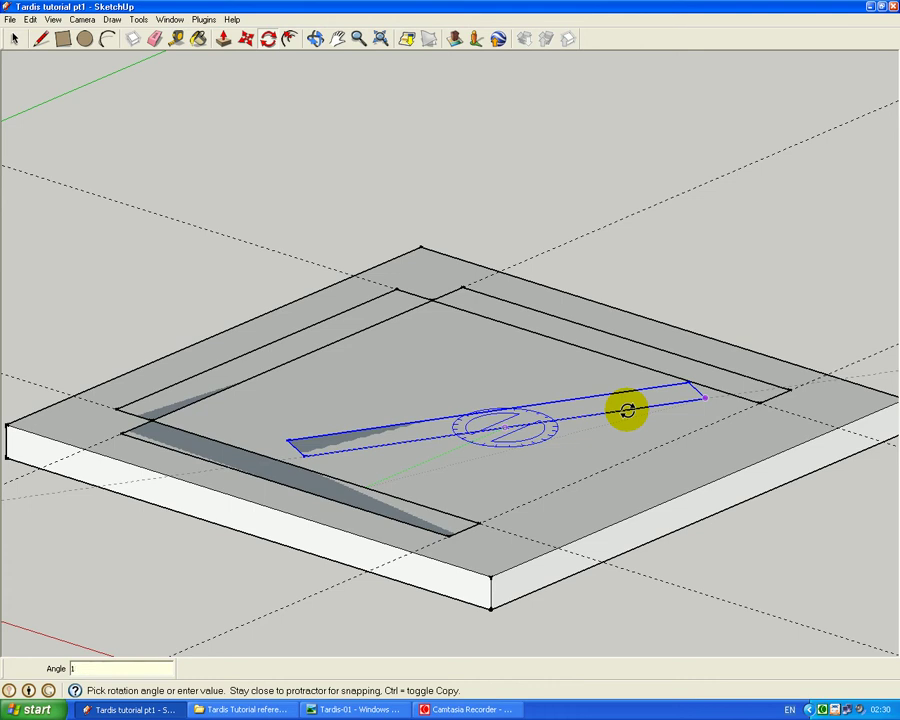
key(Return)
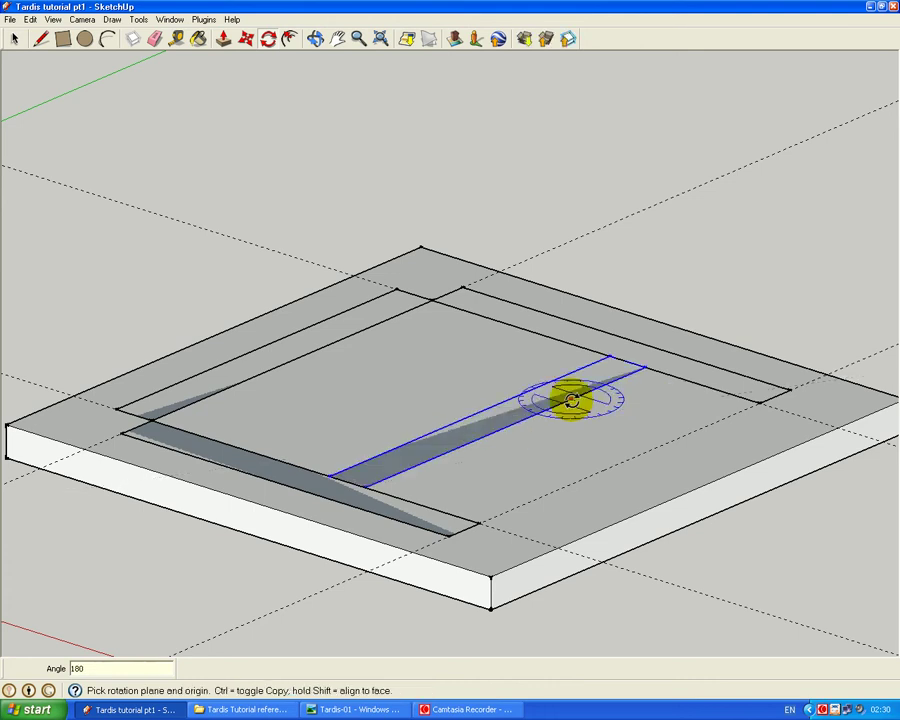
- Move the turned panel copy about 421 mm so its corner meets the front panel's inner right corner
click(245, 38)
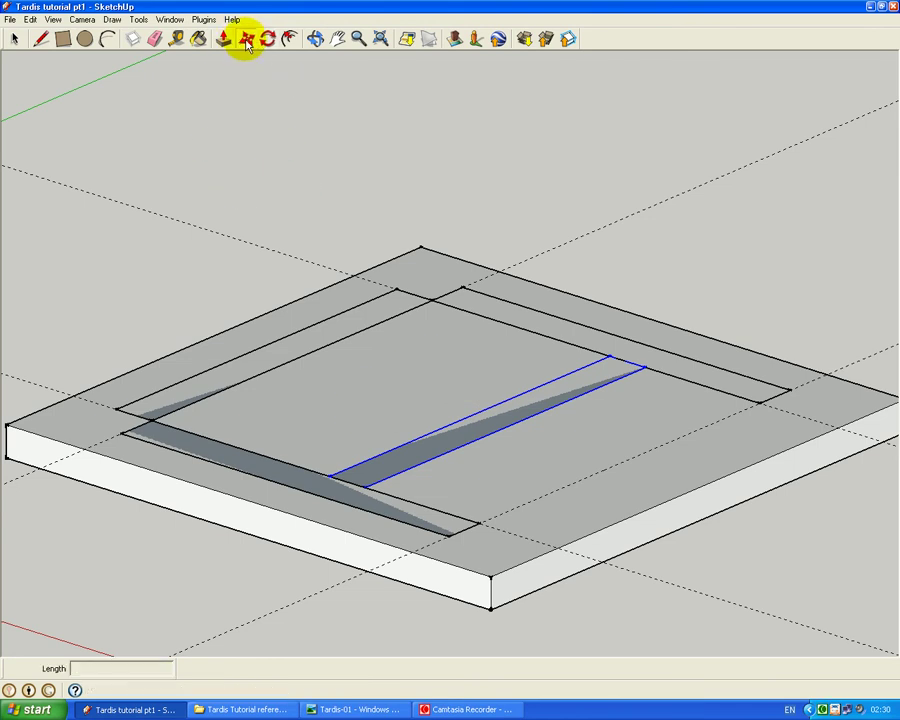
click(329, 472)
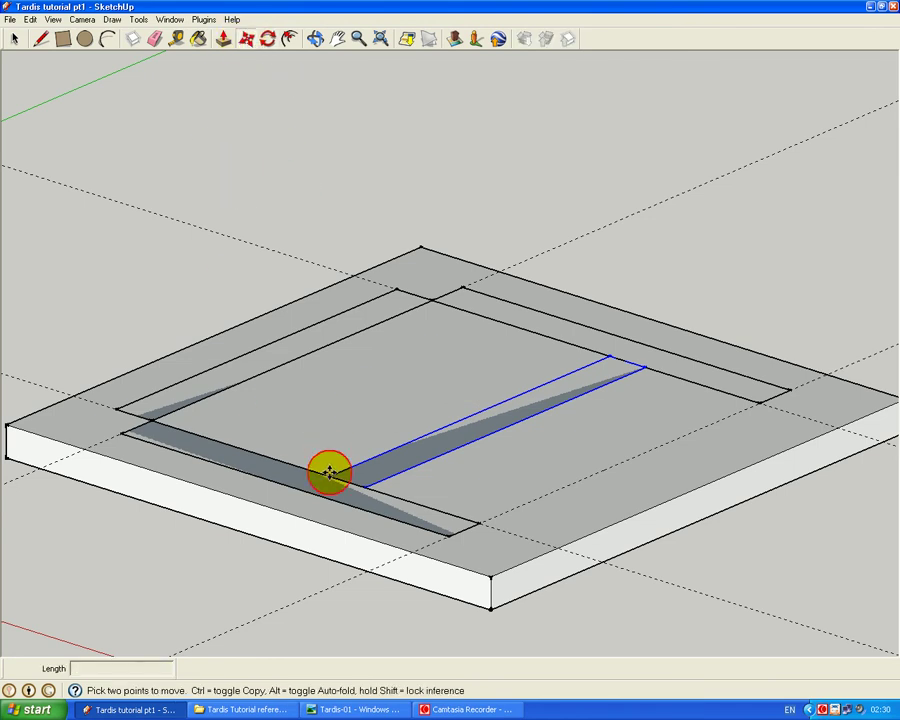
click(482, 522)
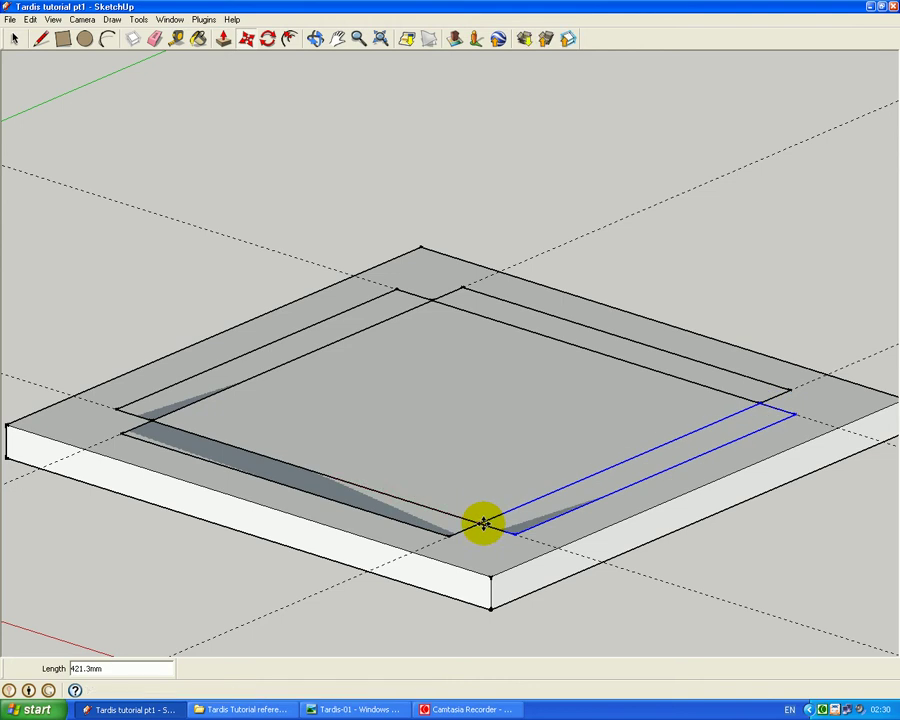
- Open the front side panel component for editing and pull its face up 2070 mm
click(13, 39)
double_click(245, 462)
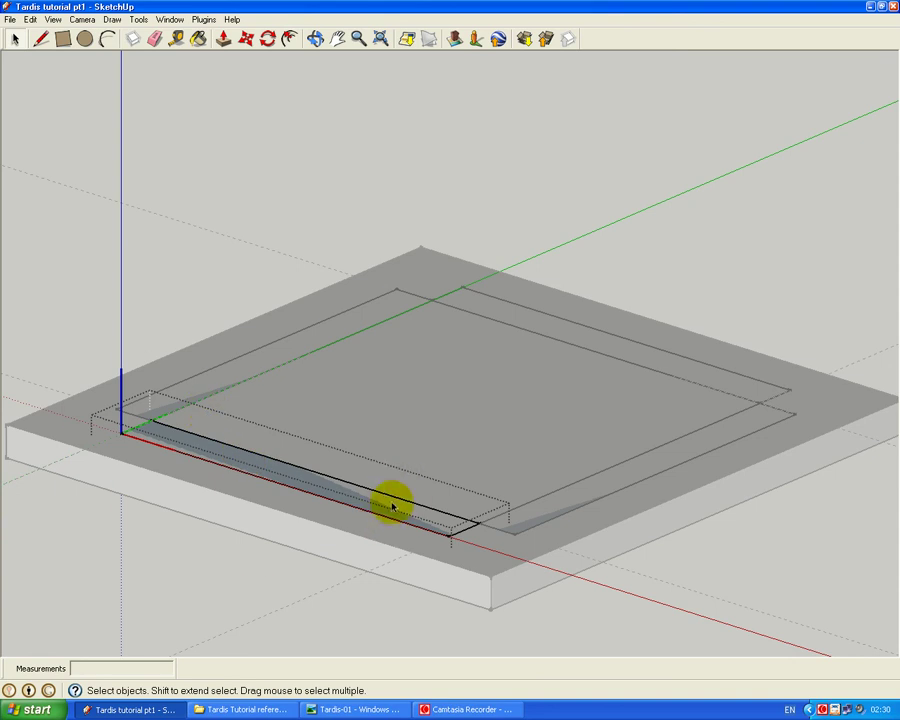
click(224, 39)
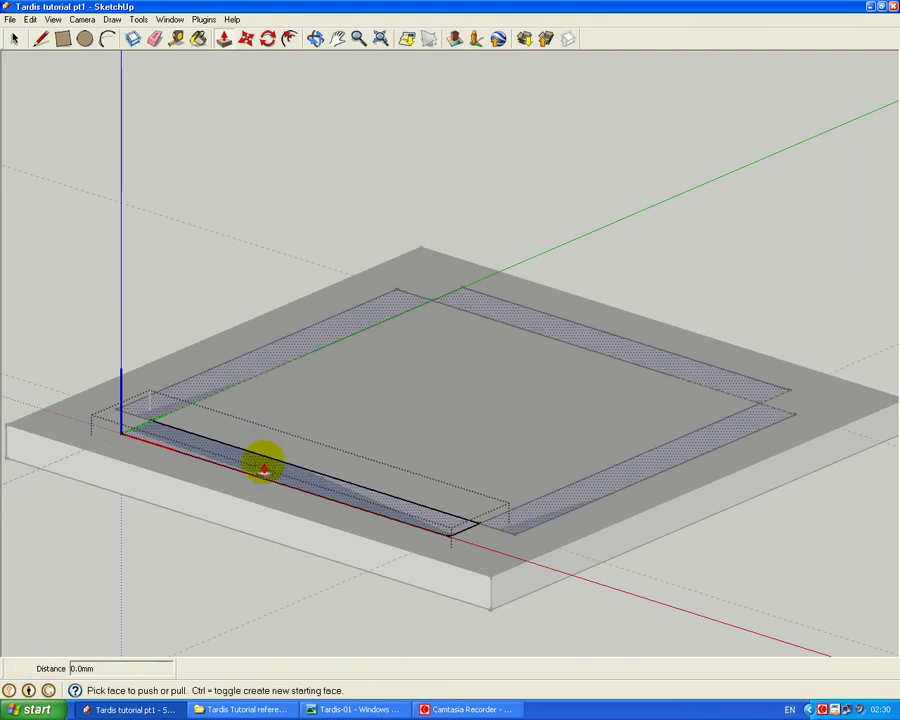
drag(262, 478, 250, 302)
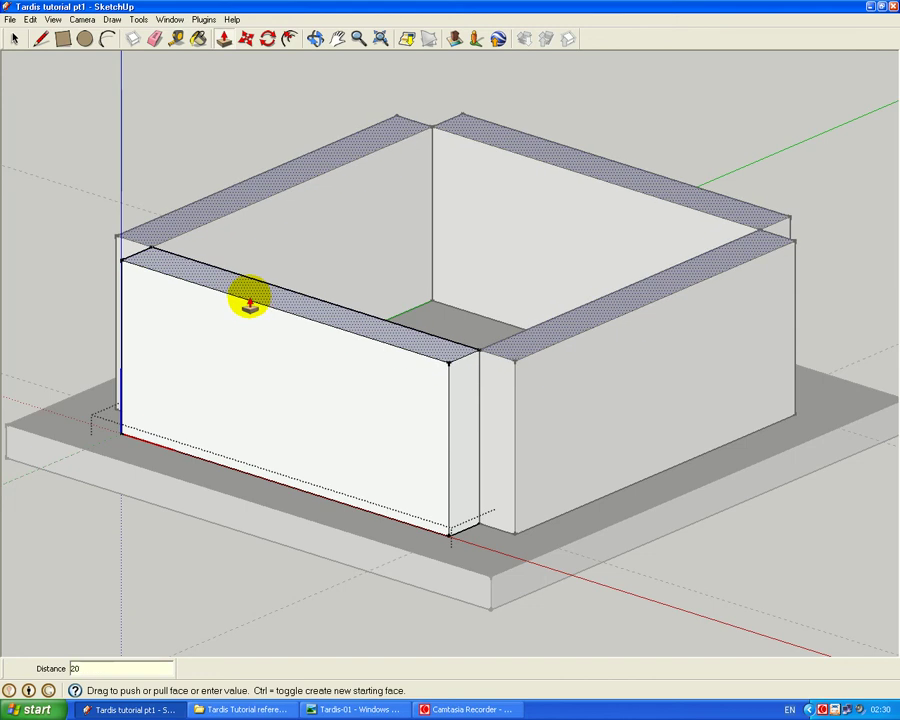
key(Return)
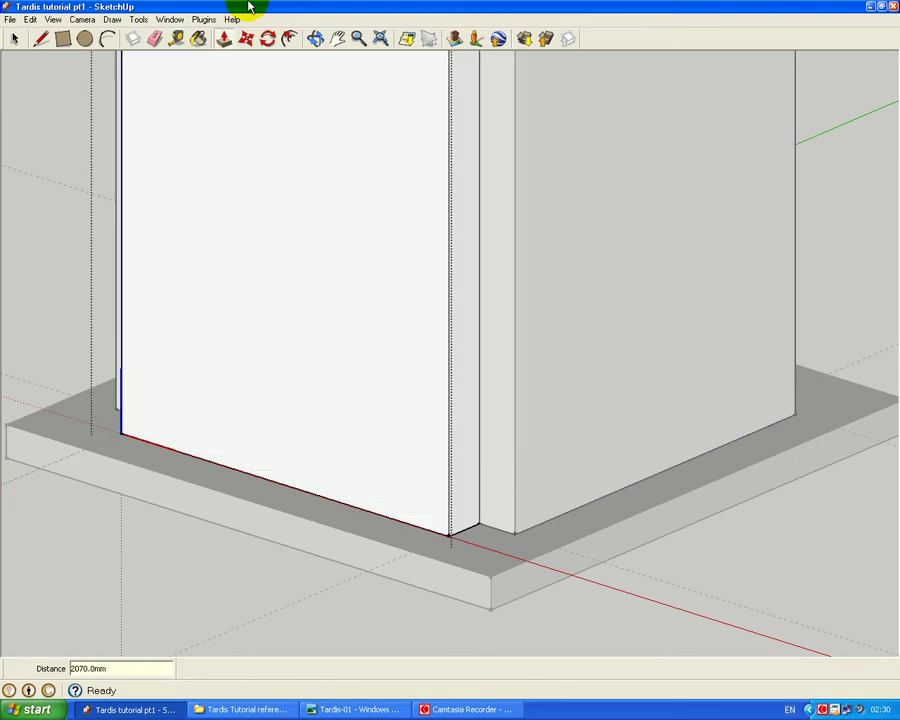
- Delete the large inner face of the side panel component that faces the inside of the box
click(12, 38)
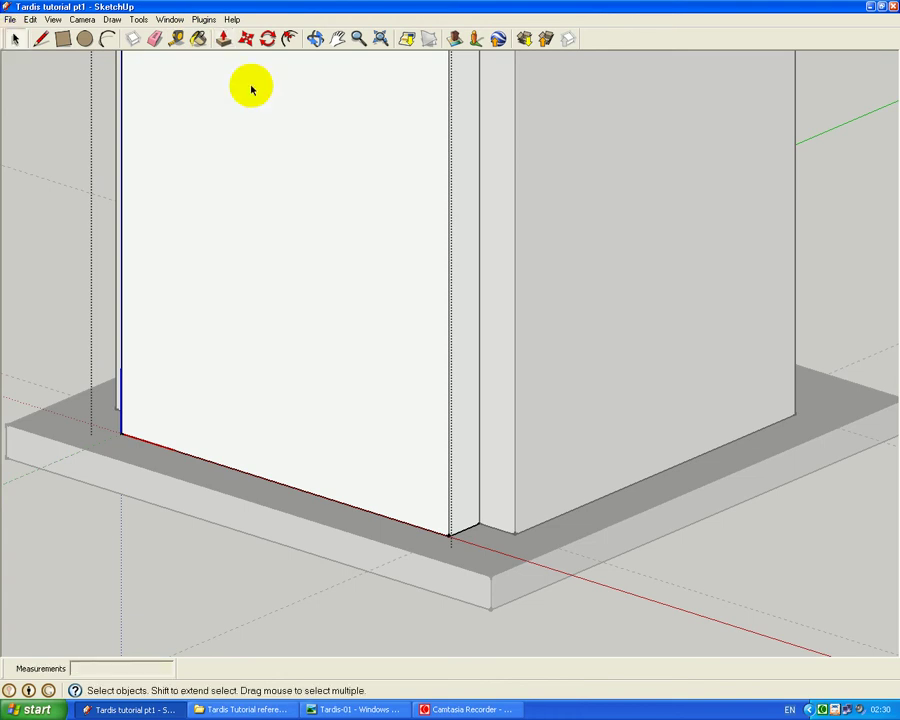
click(338, 45)
drag(340, 120, 418, 512)
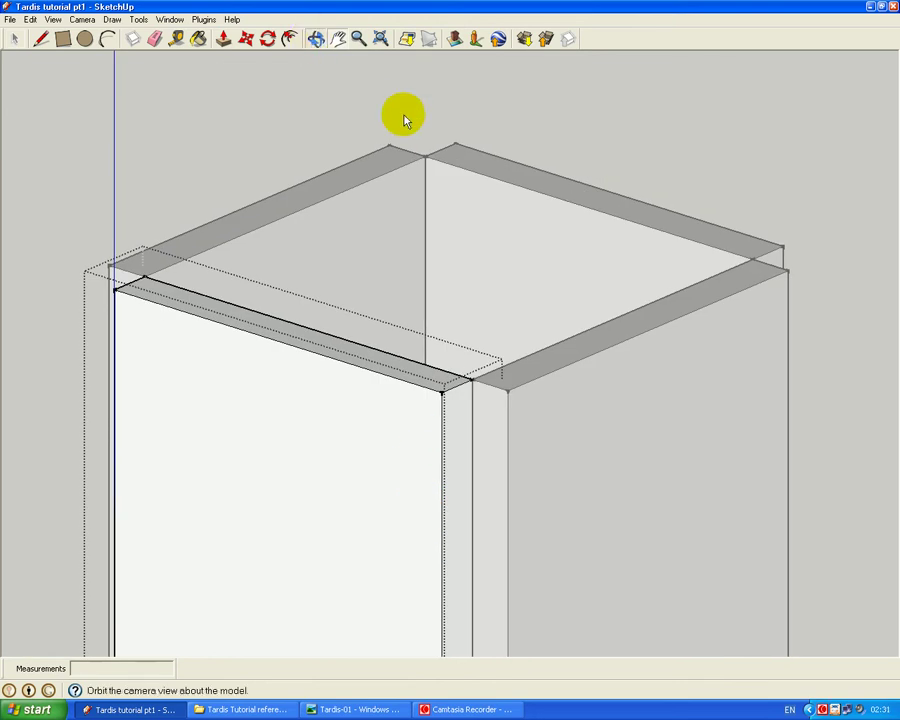
drag(546, 277, 4, 322)
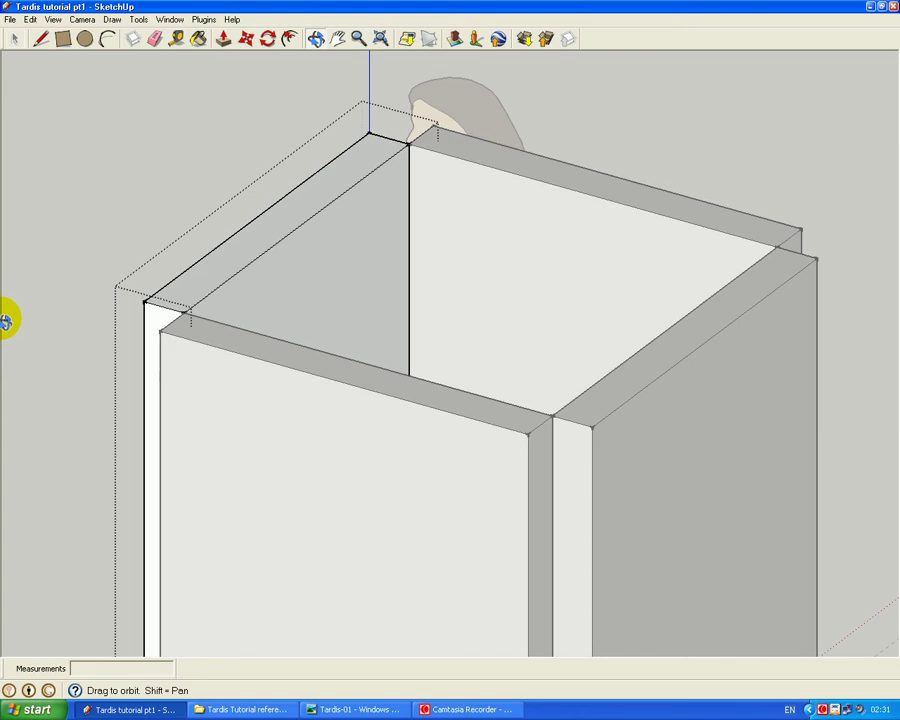
click(14, 39)
click(337, 262)
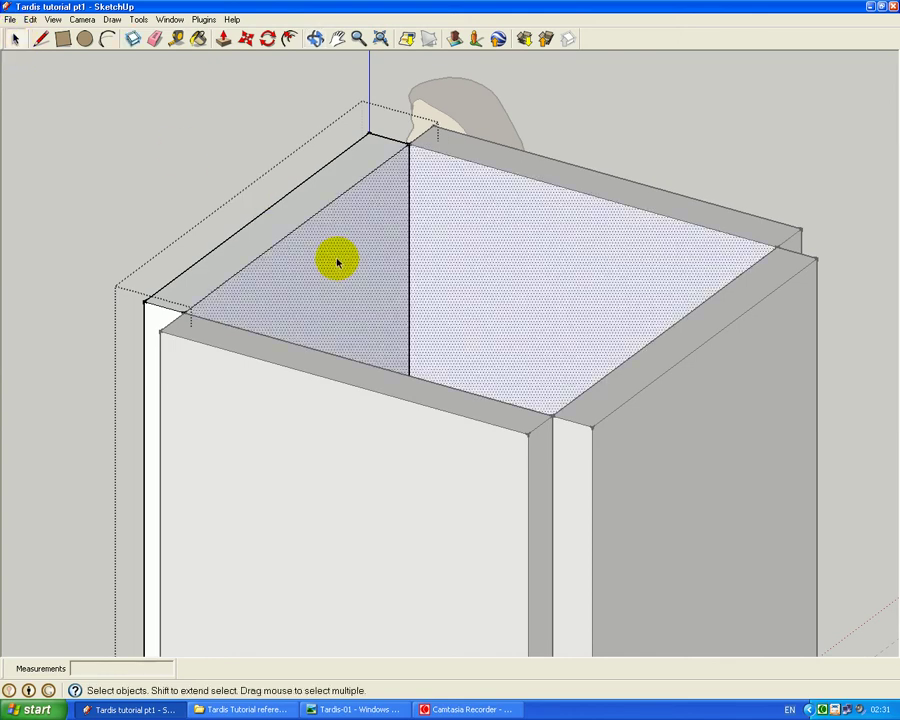
key(Delete)
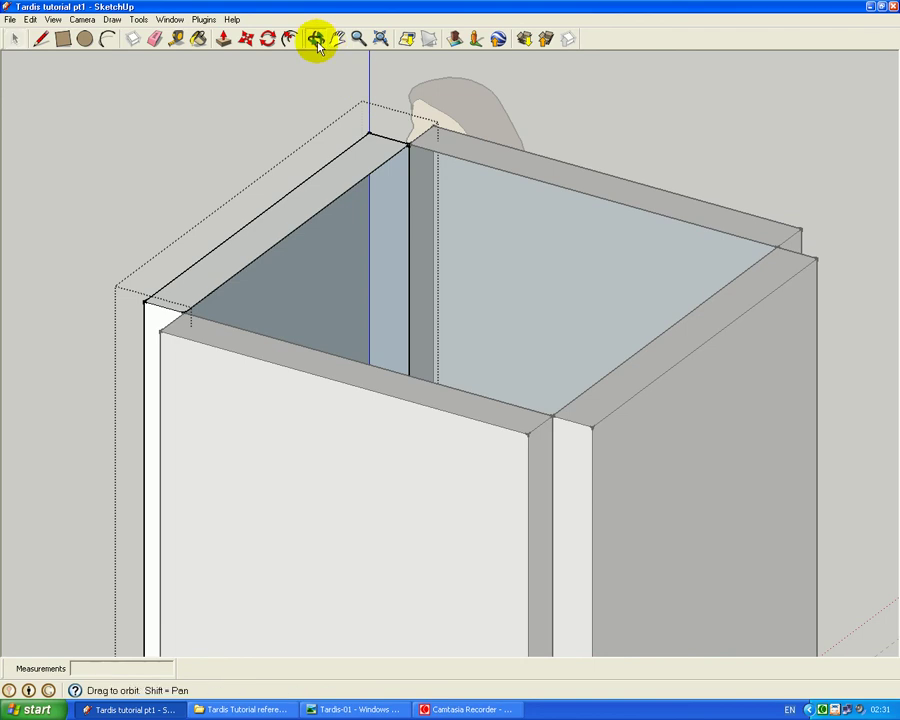
- Copy the side panel's outer top edge straight down the outer face three times at 30 mm spacing
drag(131, 195, 825, 99)
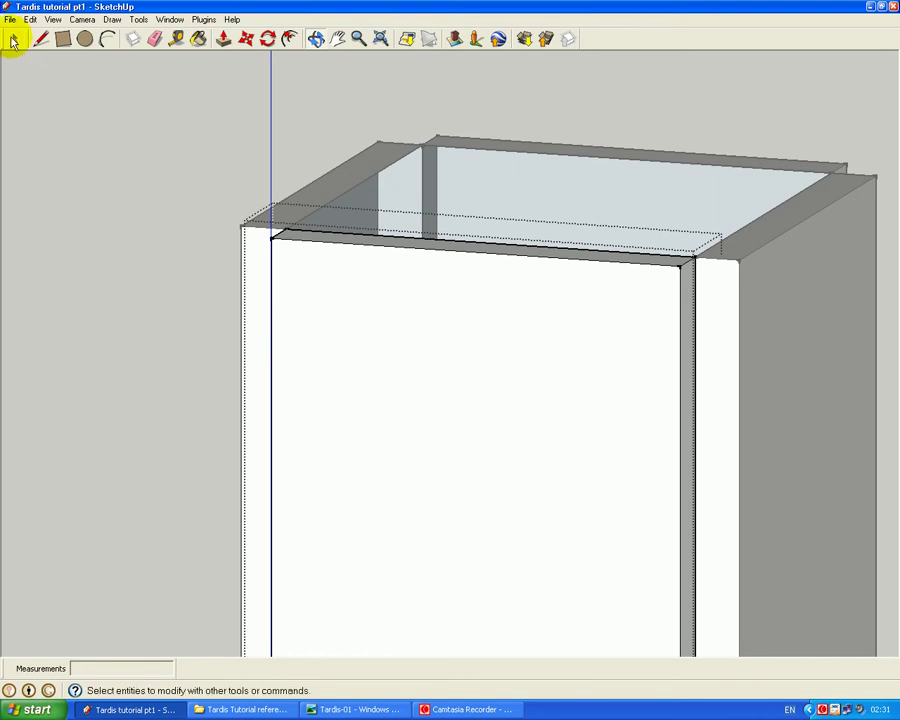
click(14, 40)
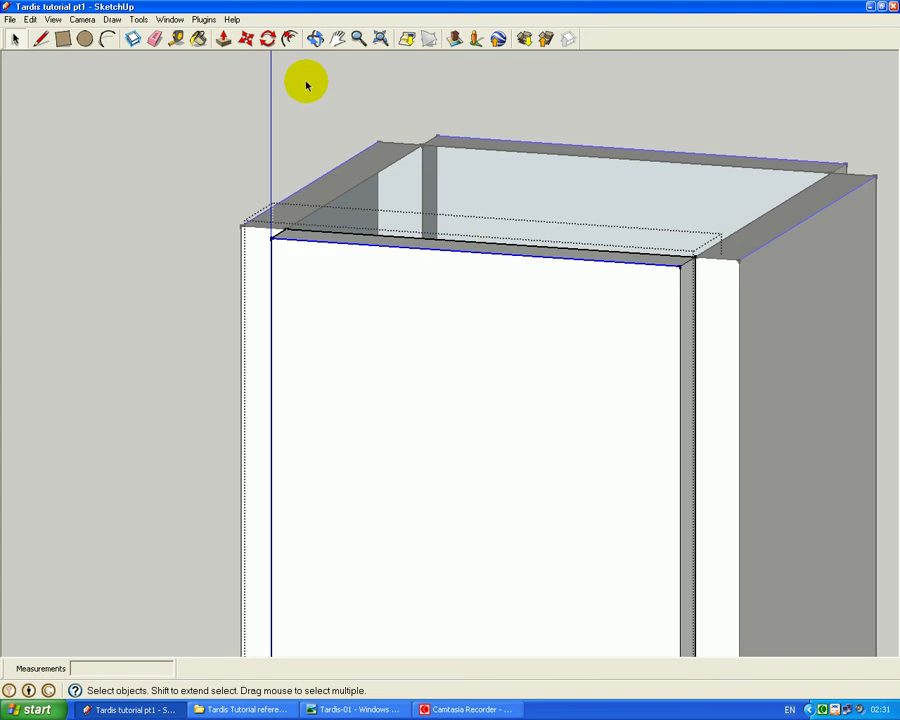
click(244, 38)
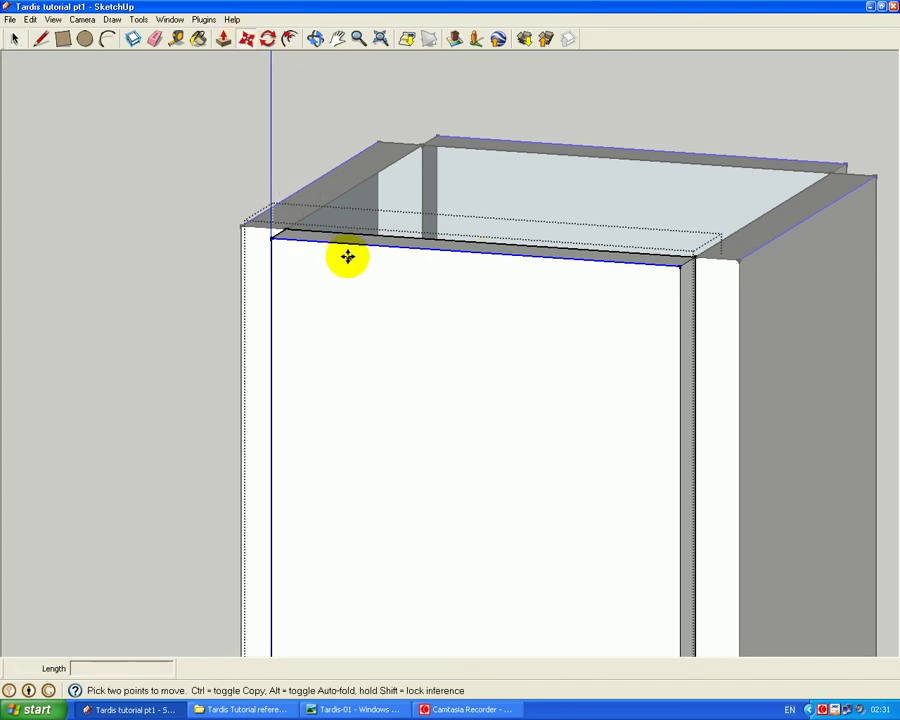
click(461, 254)
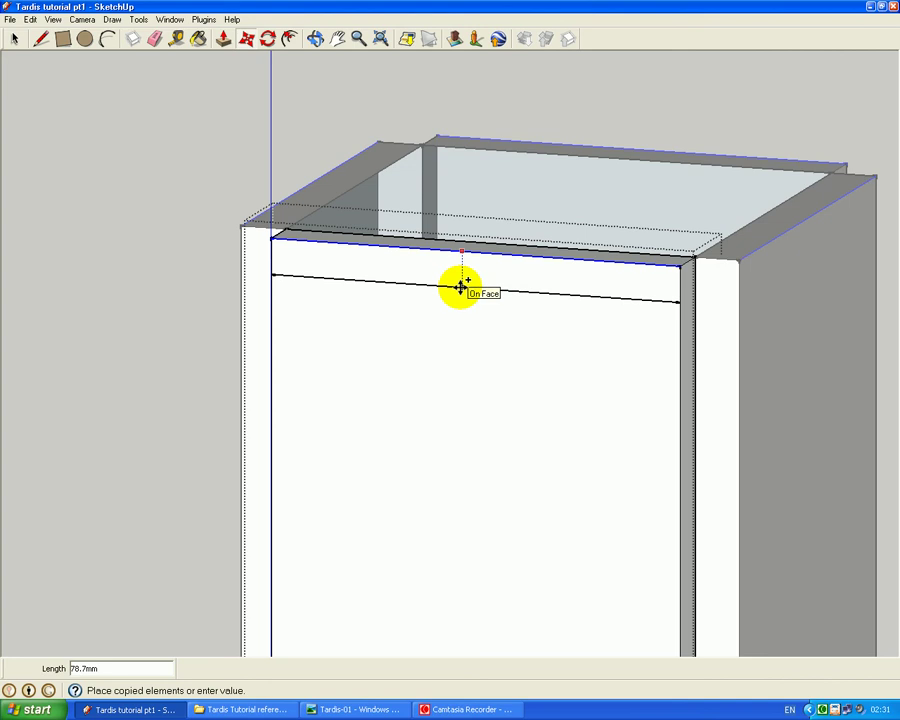
key(Return)
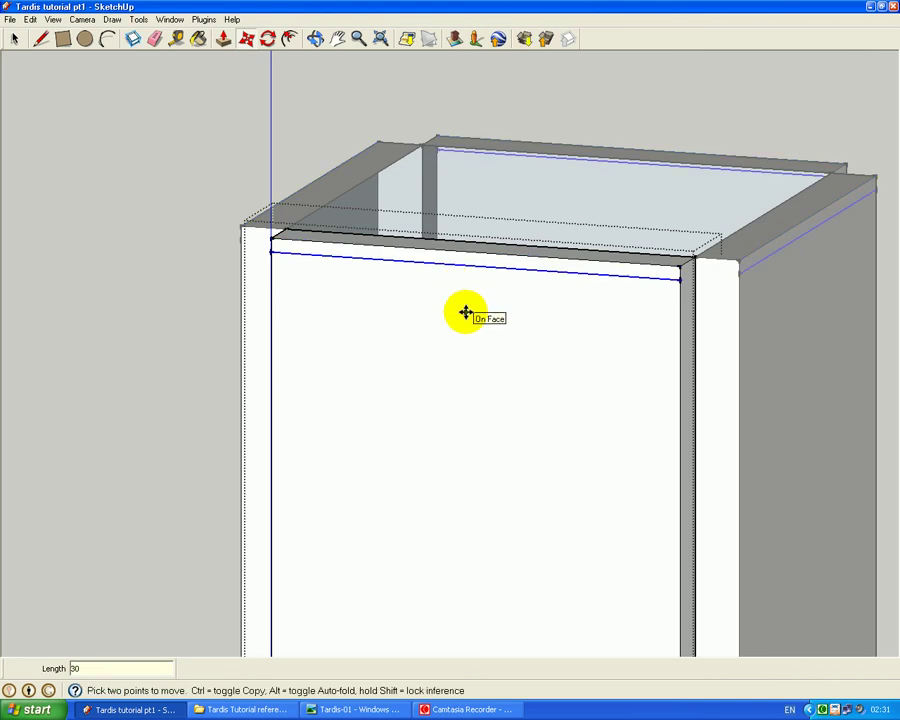
text(*3)
key(Return)
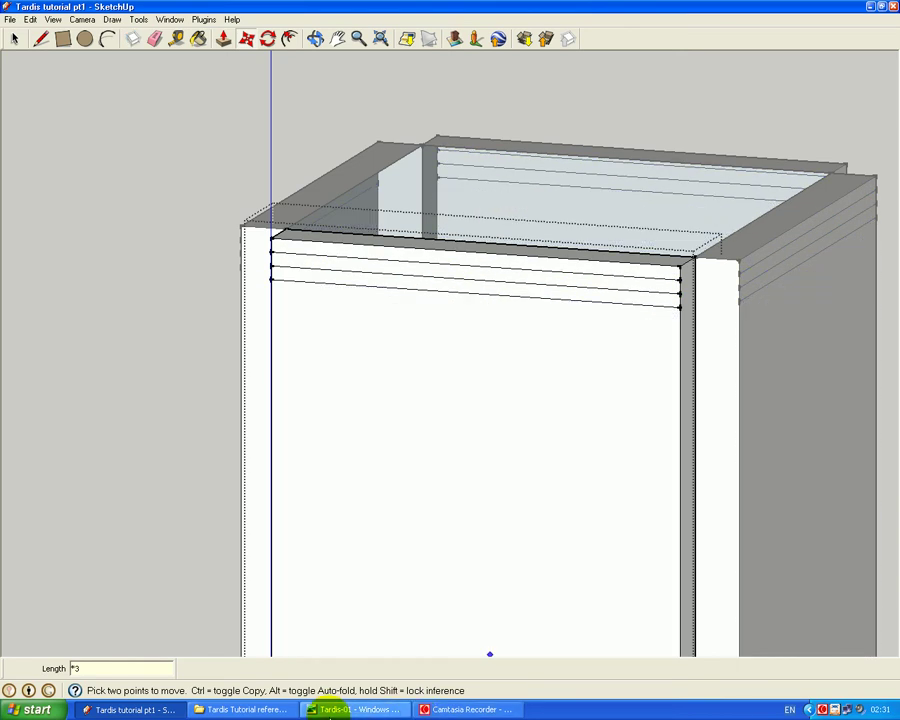
- Check the door and panel dimensions in the Tardis-01 reference drawing and return to the SketchUp model
click(334, 708)
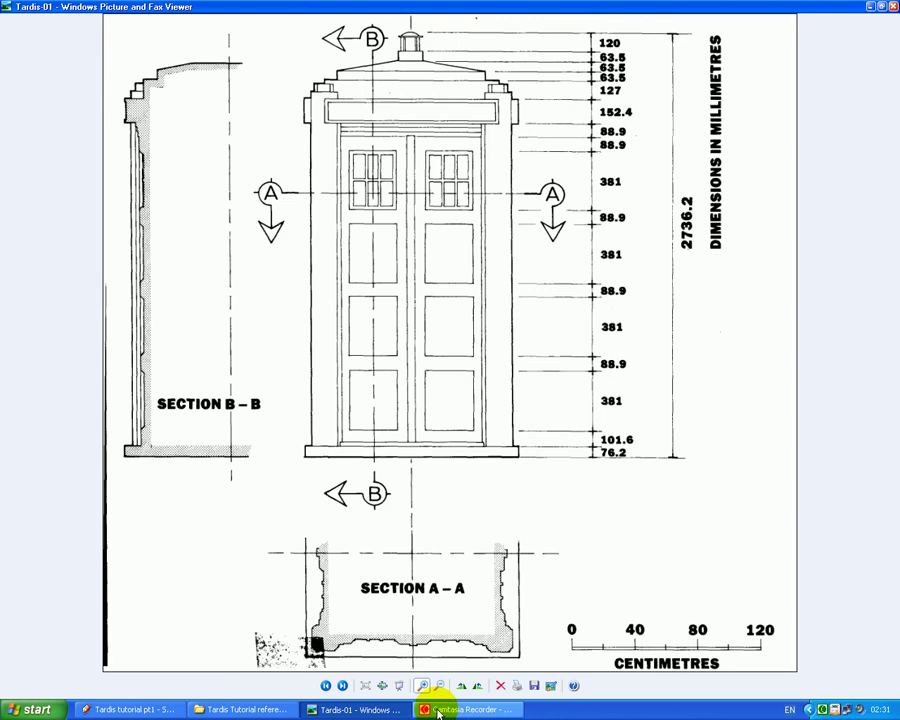
click(130, 710)
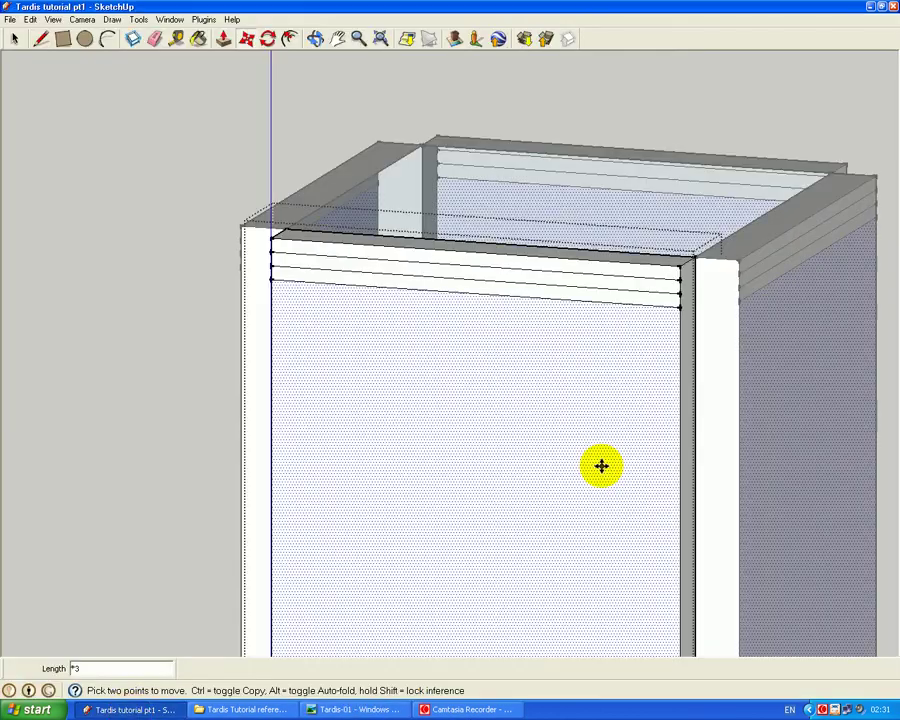
- Copy the left vertical edge of the front panel's outer face 440 mm across the face
click(14, 39)
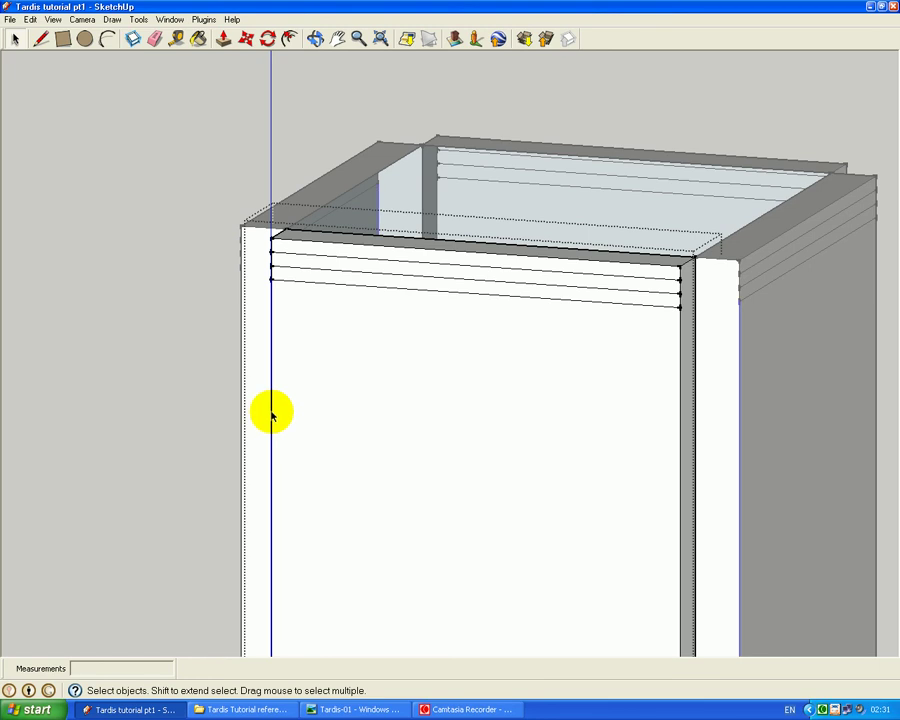
click(246, 40)
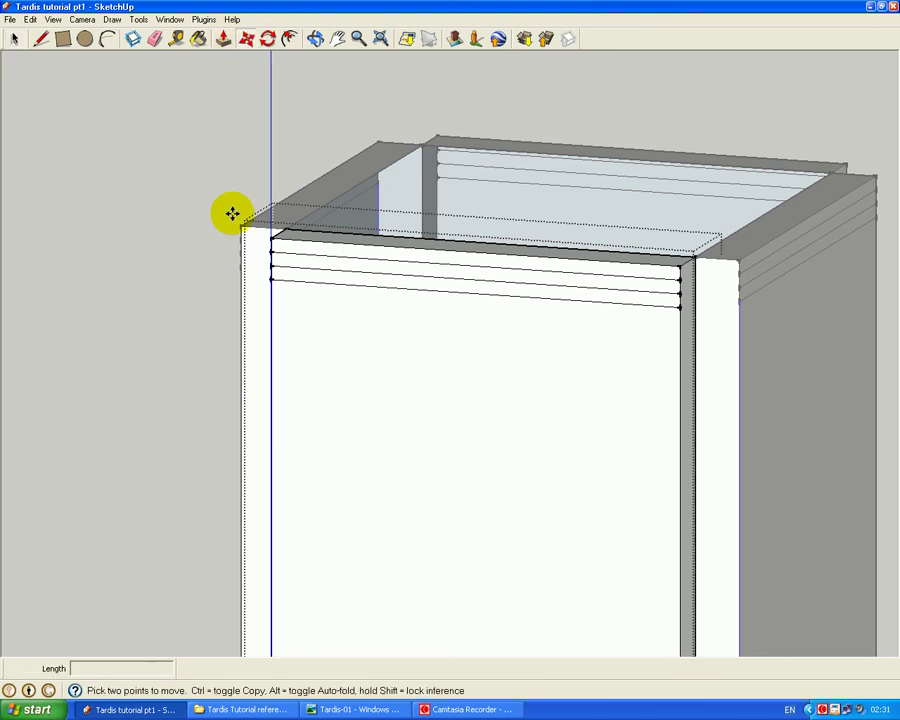
click(271, 477)
key(ctrl)
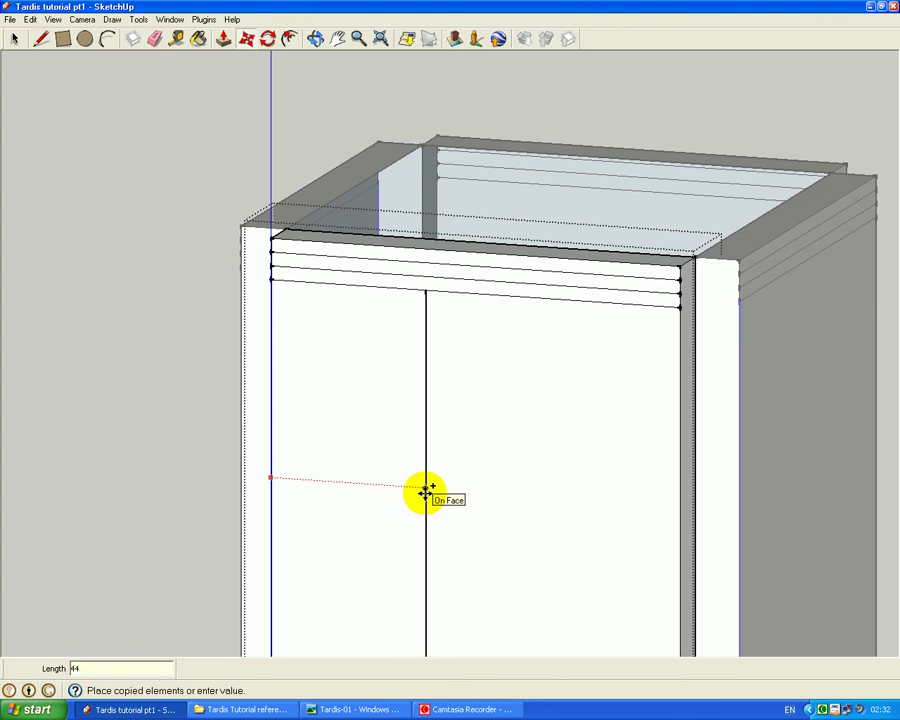
key(Return)
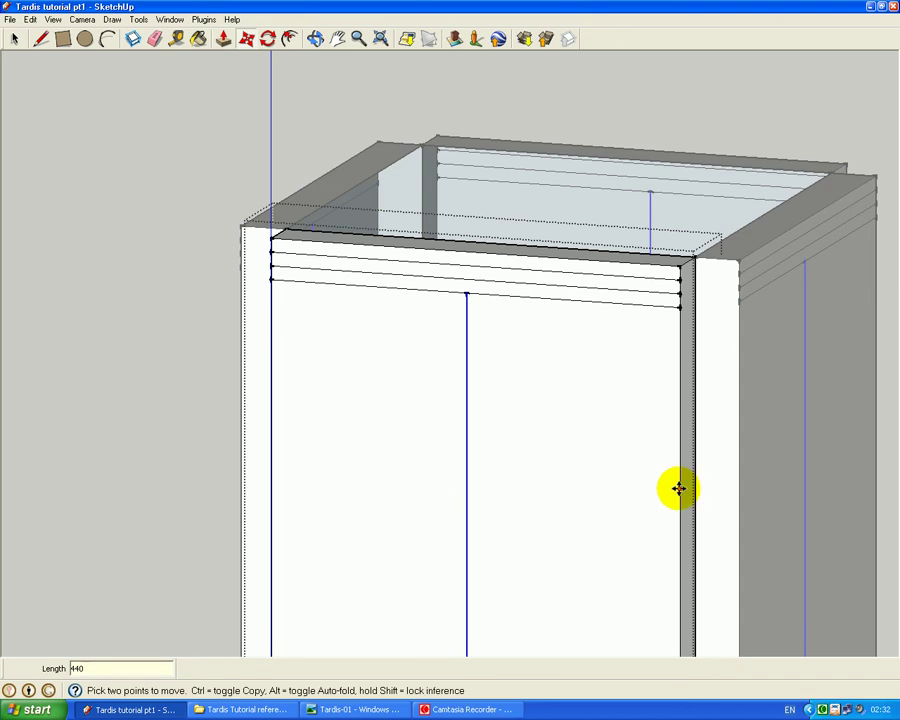
click(467, 482)
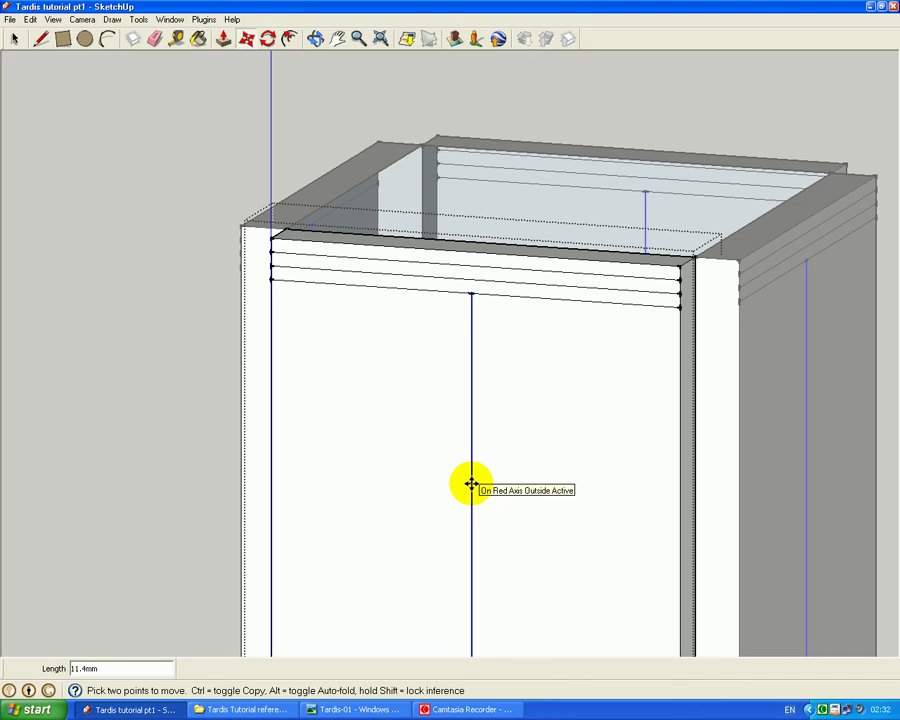
click(469, 481)
click(30, 19)
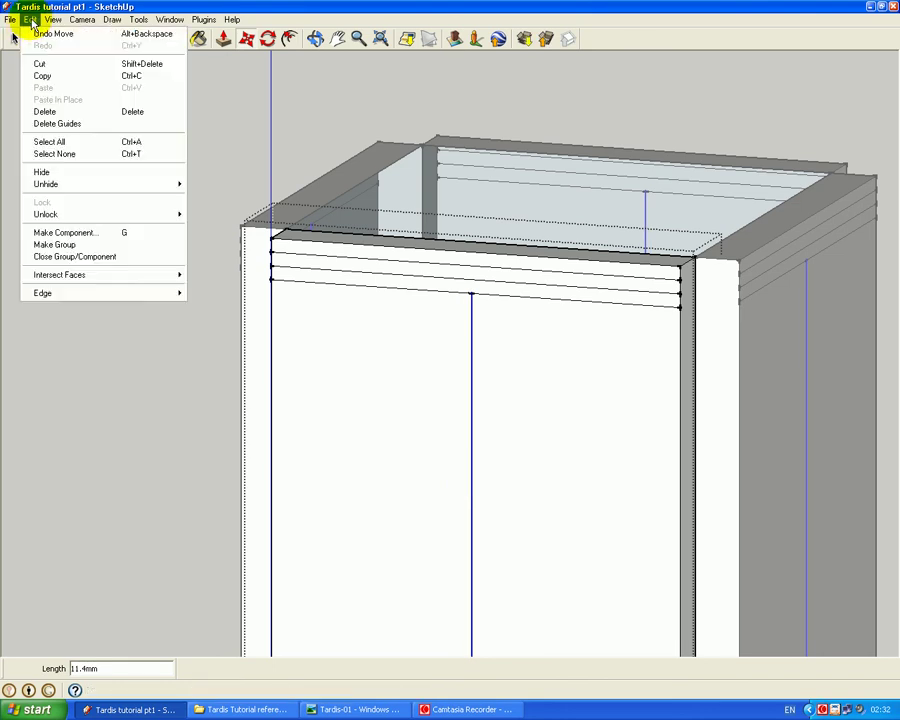
click(30, 32)
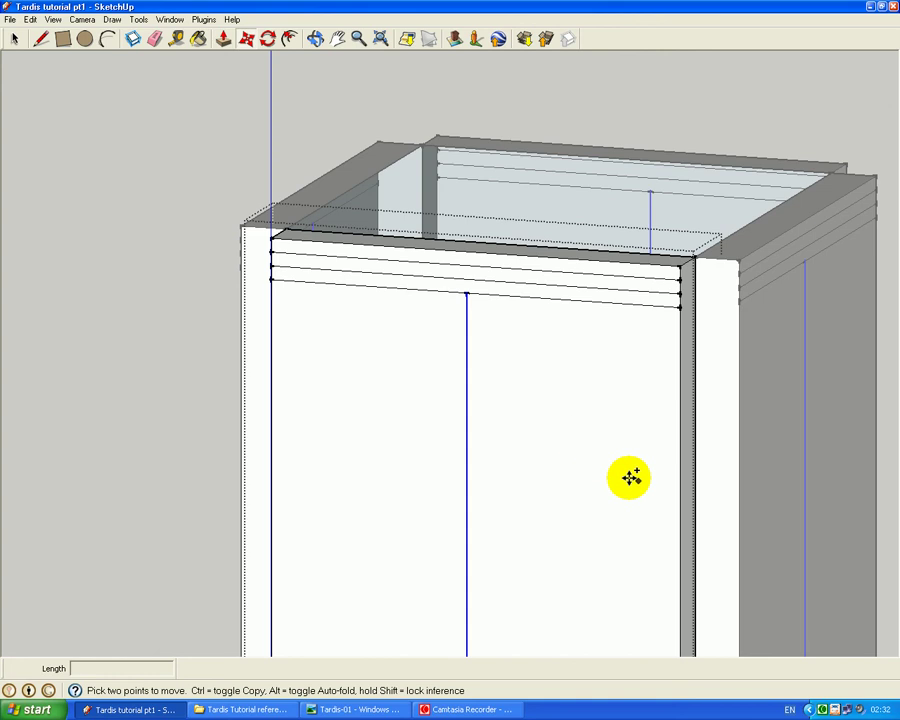
- Copy the new vertical line on the front panel 40 mm to the right to form the centre strip
key(ctrl)
click(466, 473)
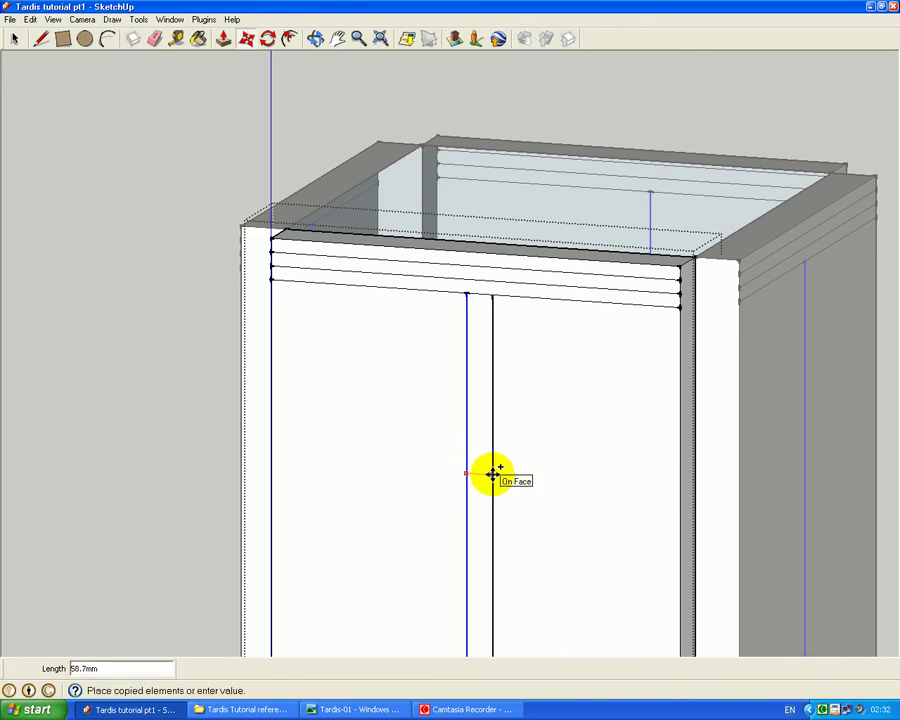
text(40)
key(Return)
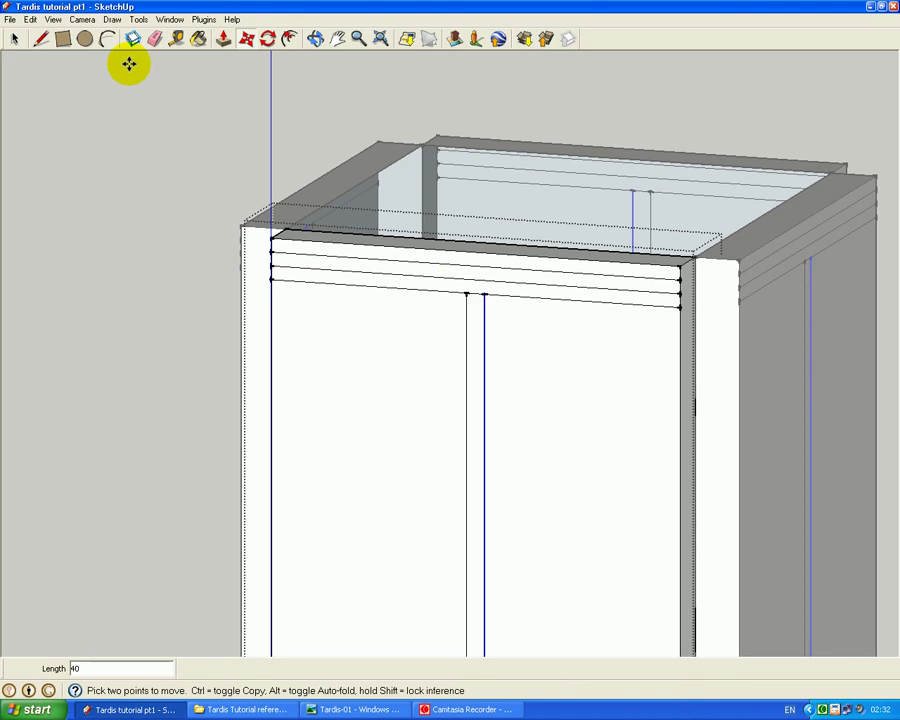
- Place vertical guides on the left door at 70 mm from its outer edge and 300 mm further in, and measure the remaining gap to the centre strip
click(176, 41)
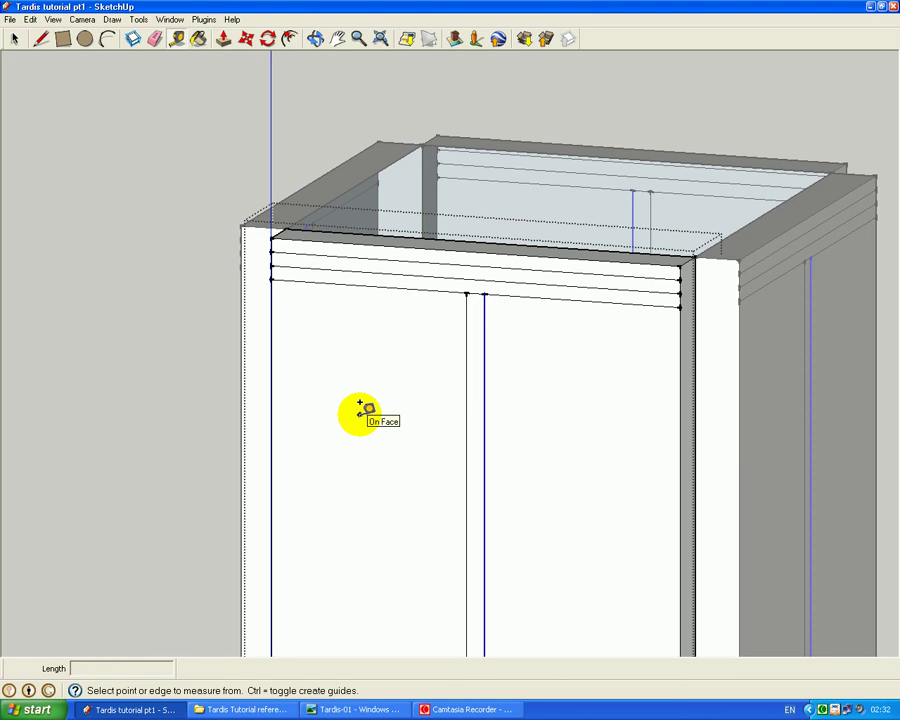
click(275, 413)
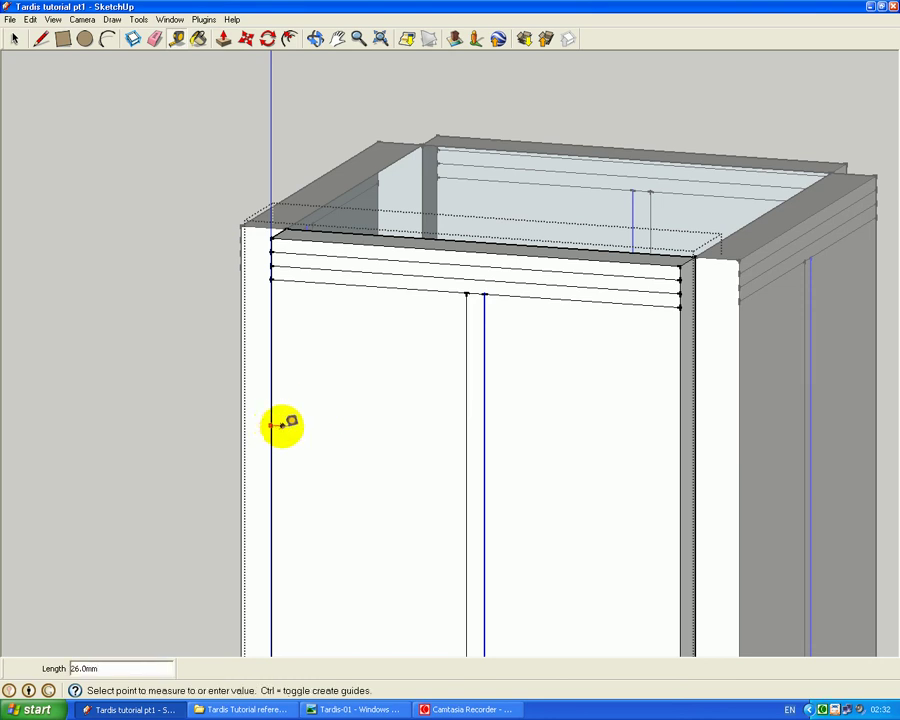
click(305, 427)
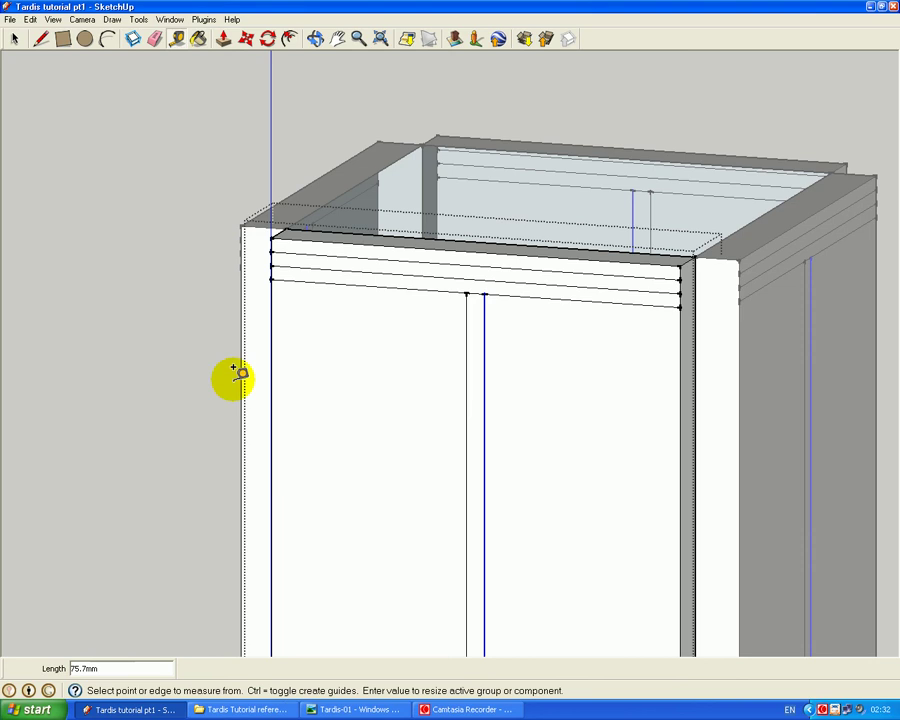
click(273, 415)
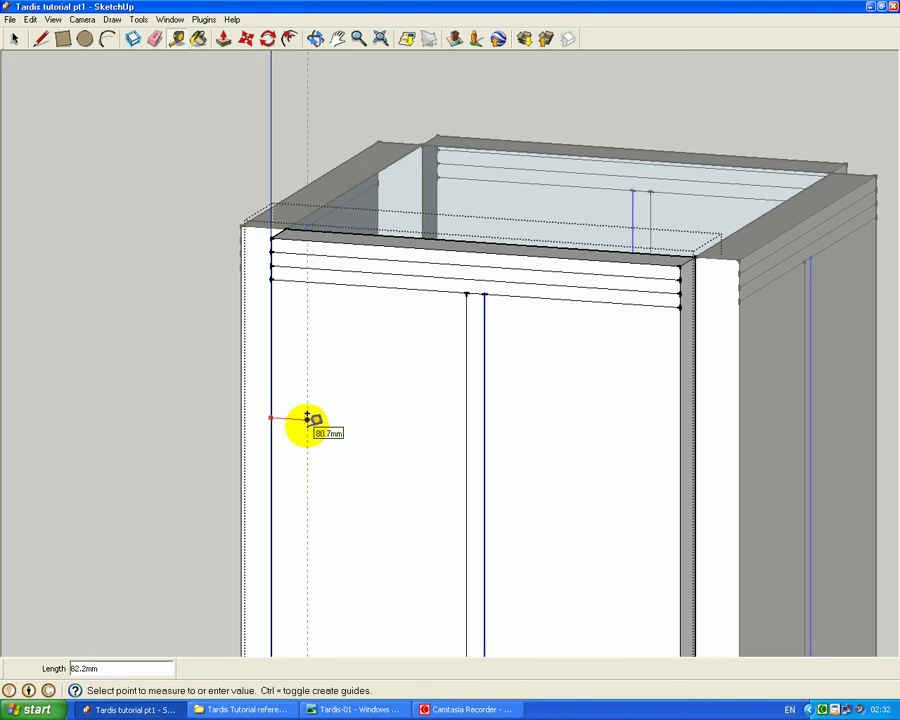
key(Return)
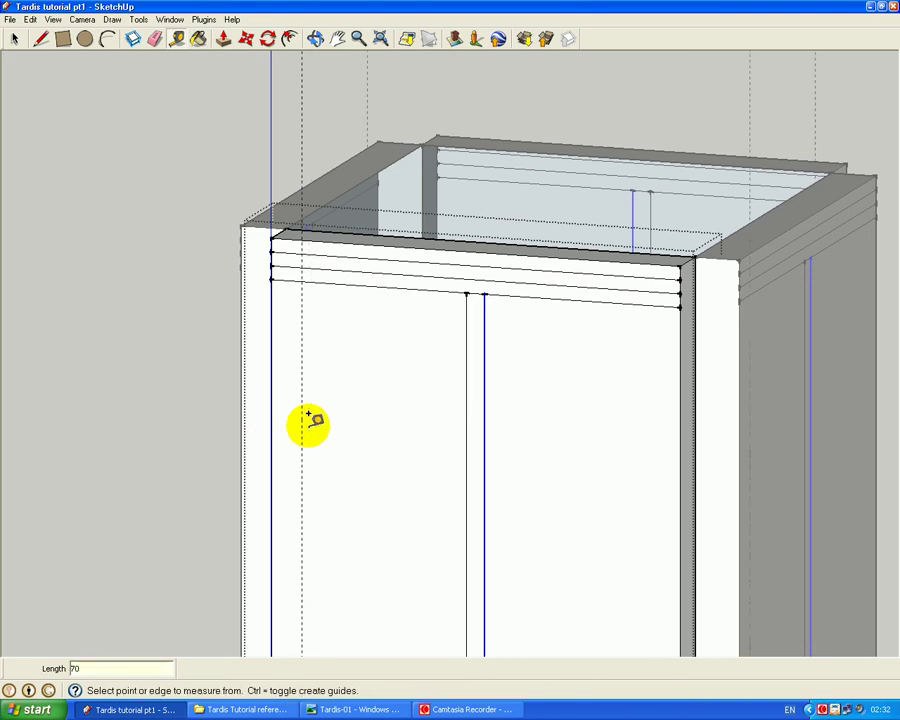
click(302, 425)
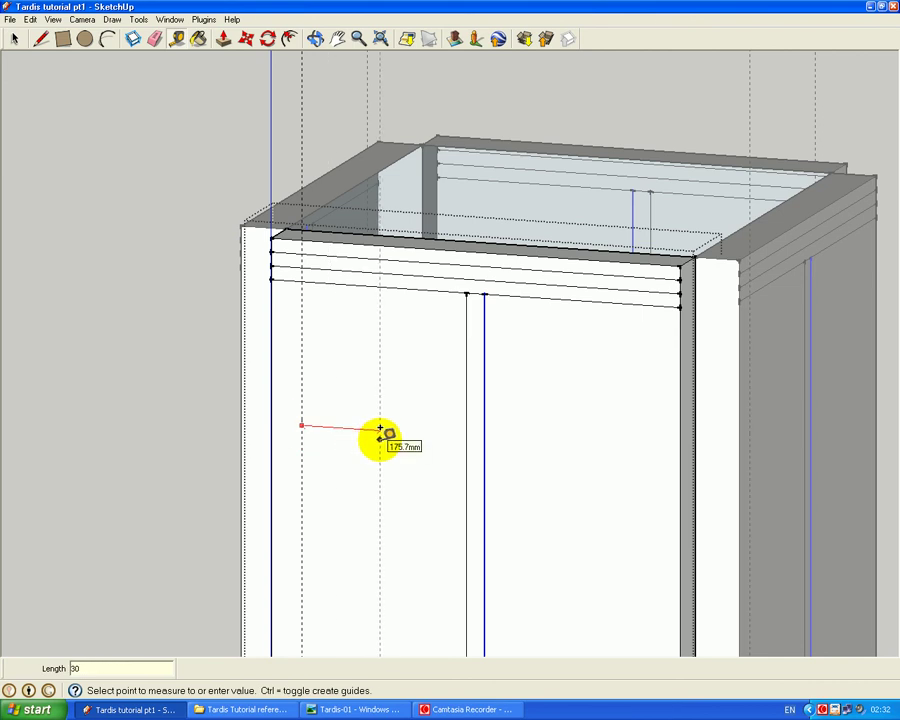
key(Return)
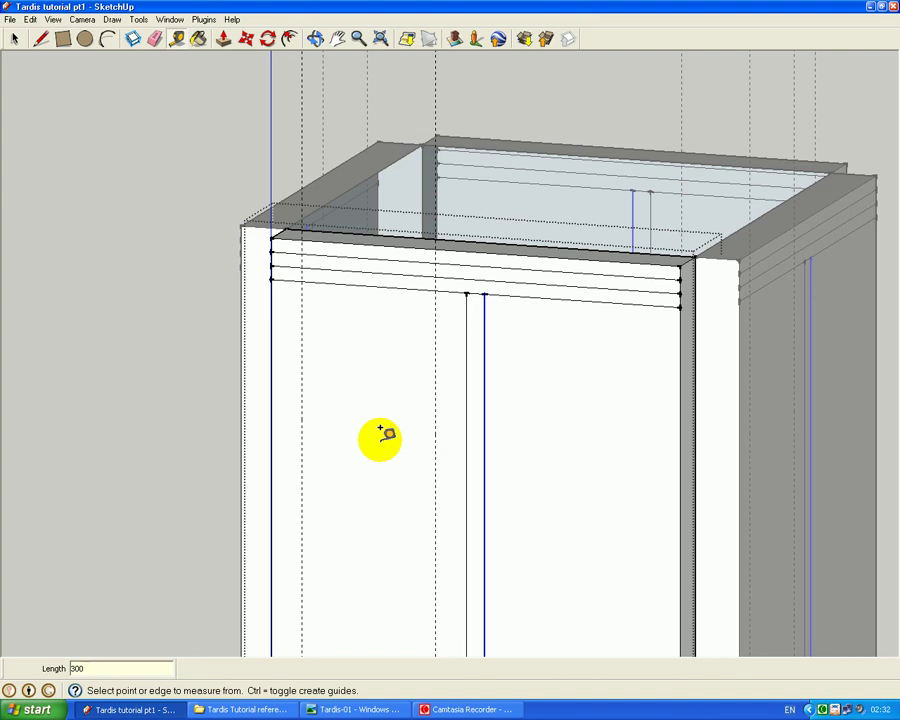
click(435, 432)
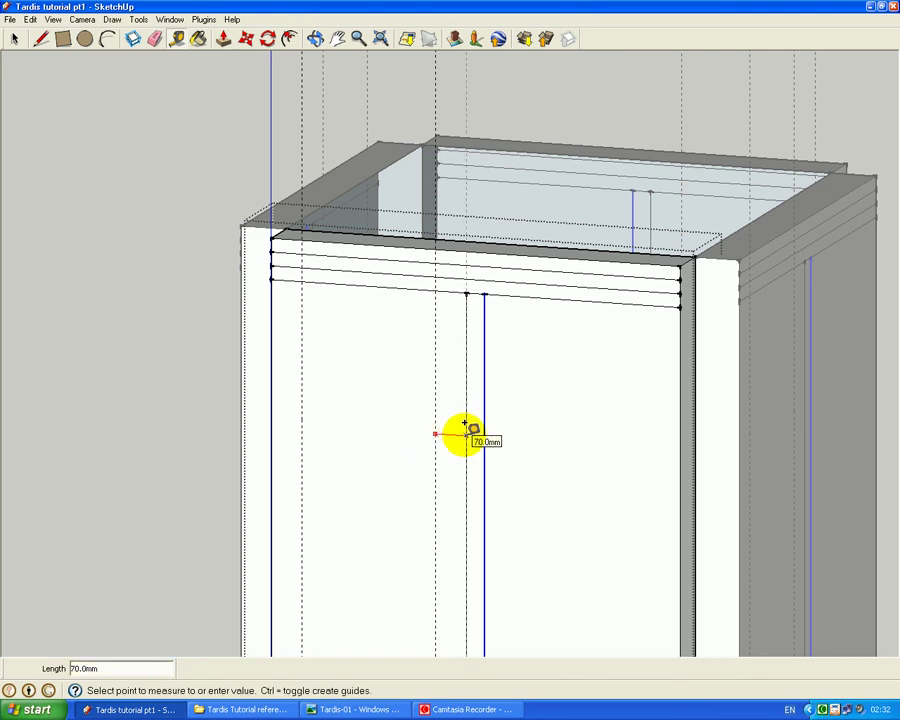
click(465, 432)
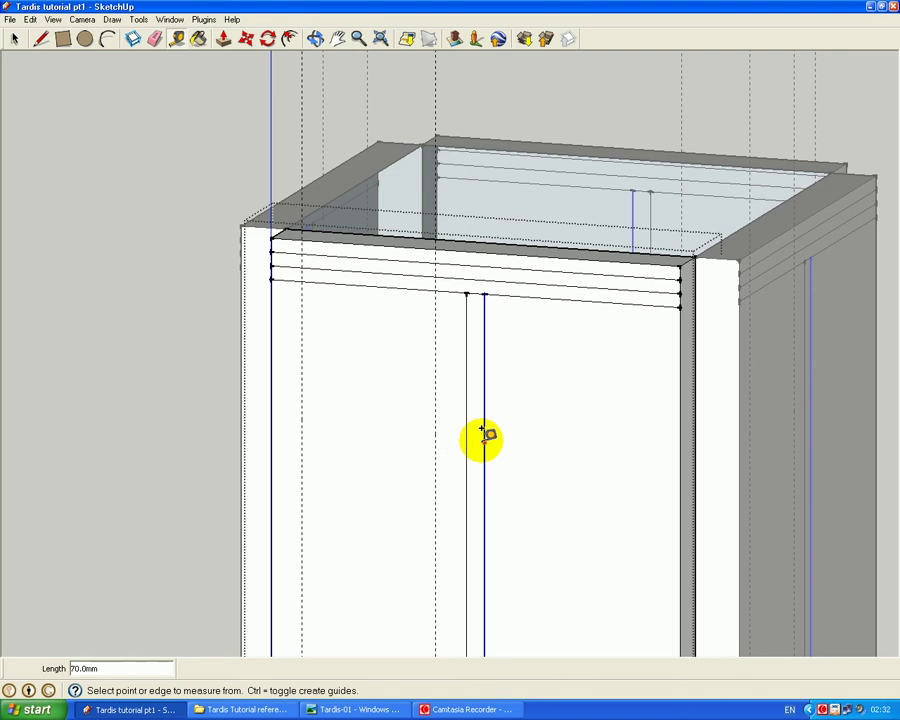
- Place vertical guides on the right door at 70 mm from its outer edge and another 300 mm further in
click(681, 456)
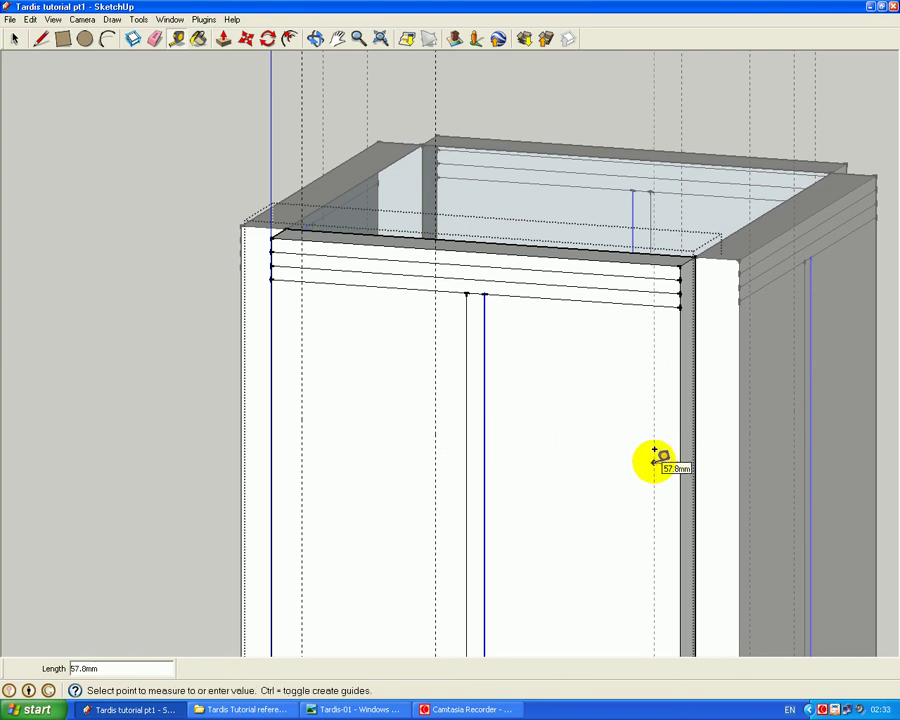
click(653, 450)
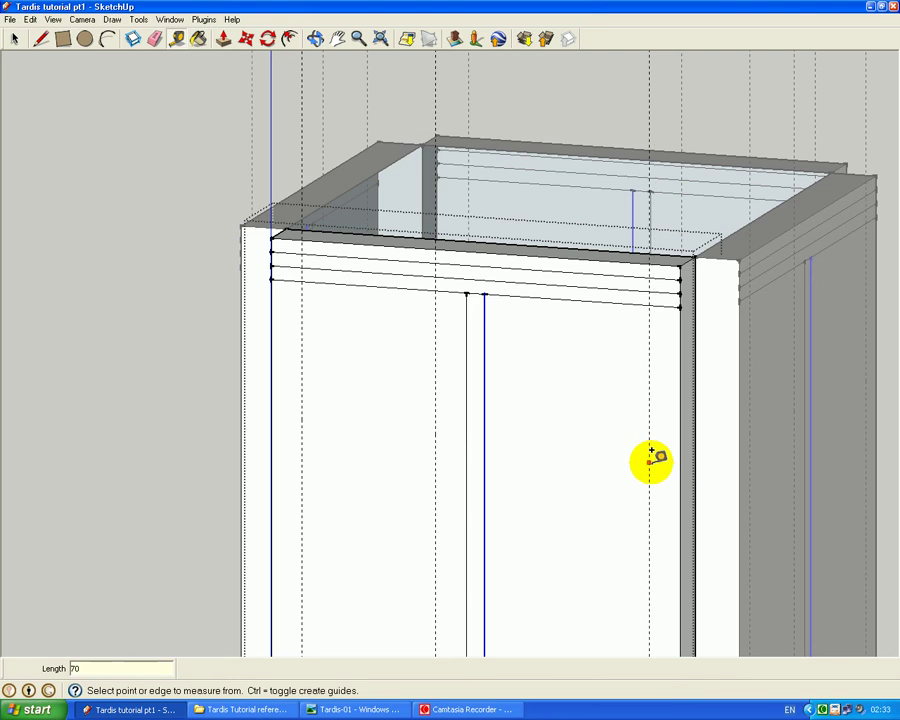
click(648, 452)
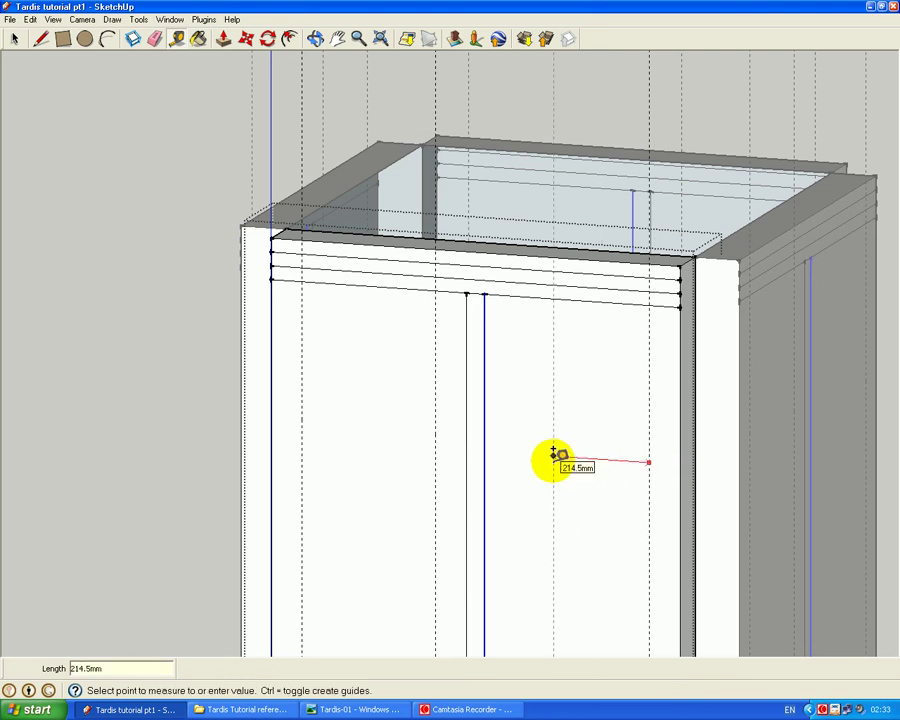
key(Return)
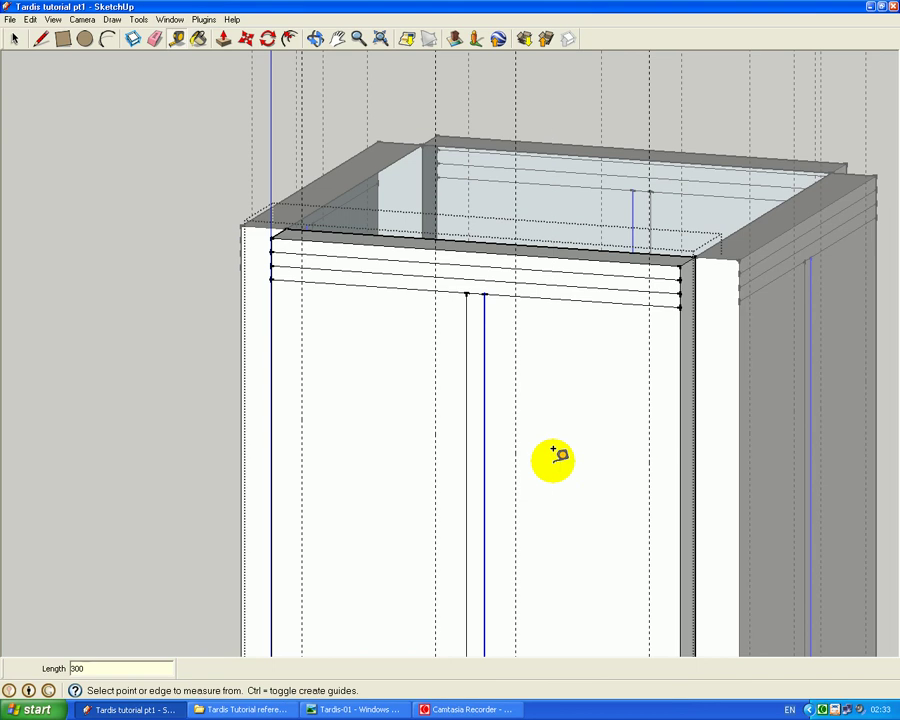
click(515, 450)
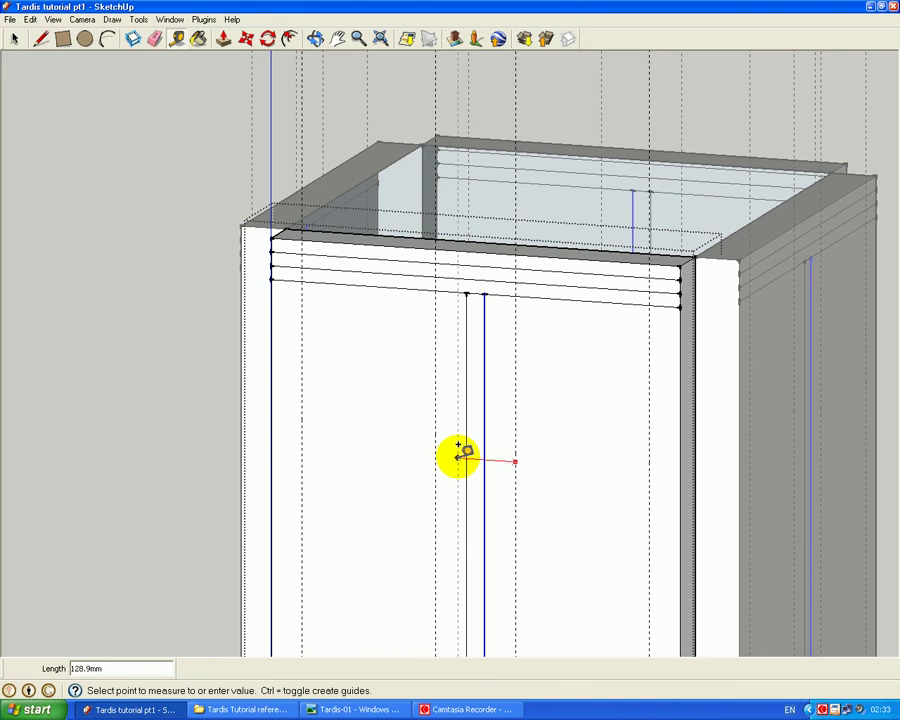
key(Escape)
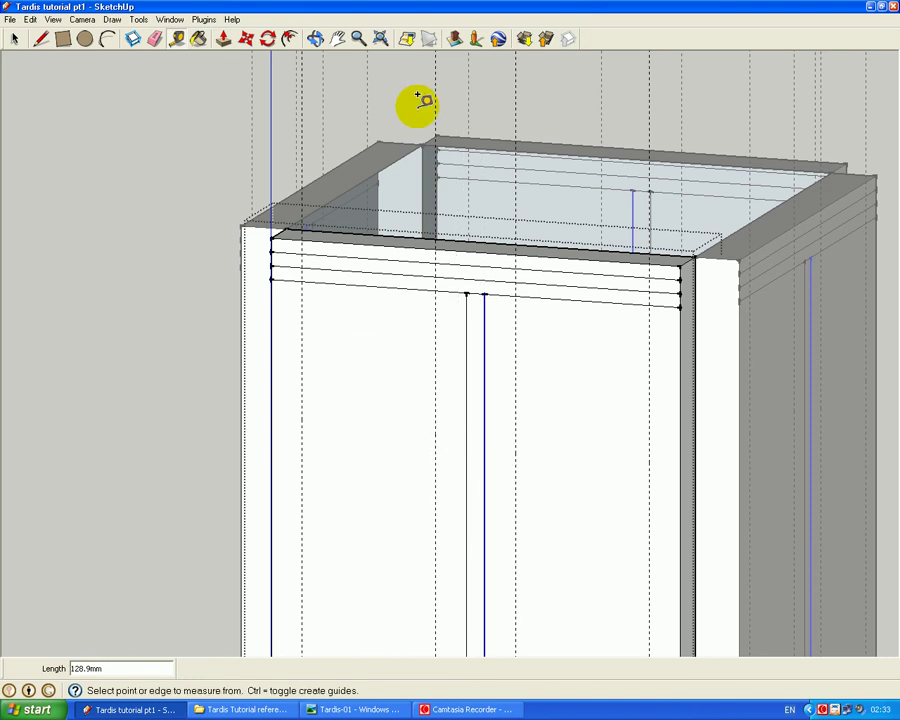
- Place a horizontal guide 100 mm above the bottom edge of the front panel
click(338, 38)
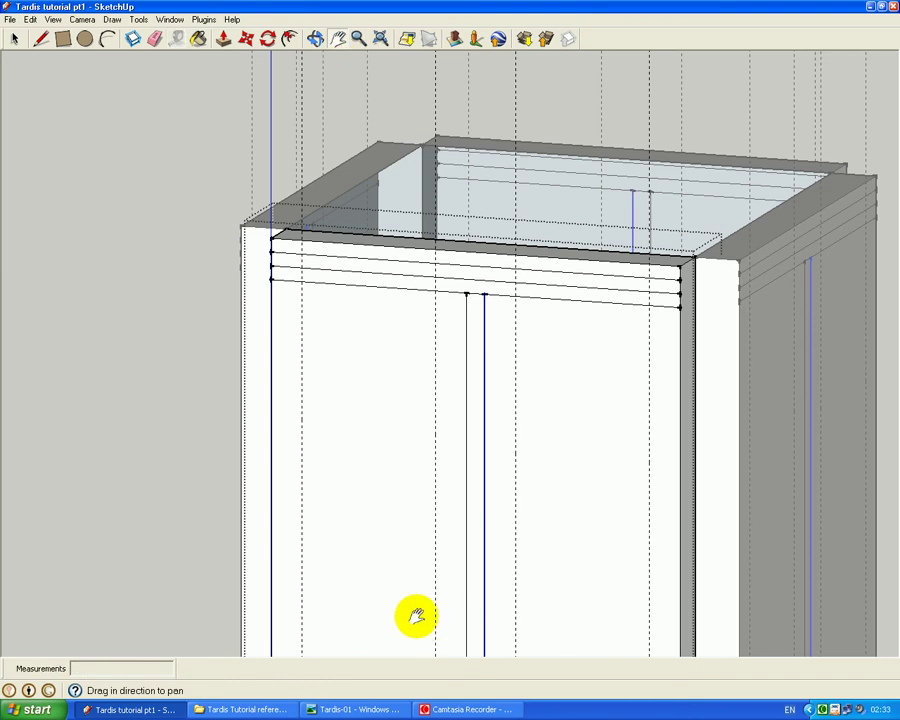
drag(414, 615, 306, 26)
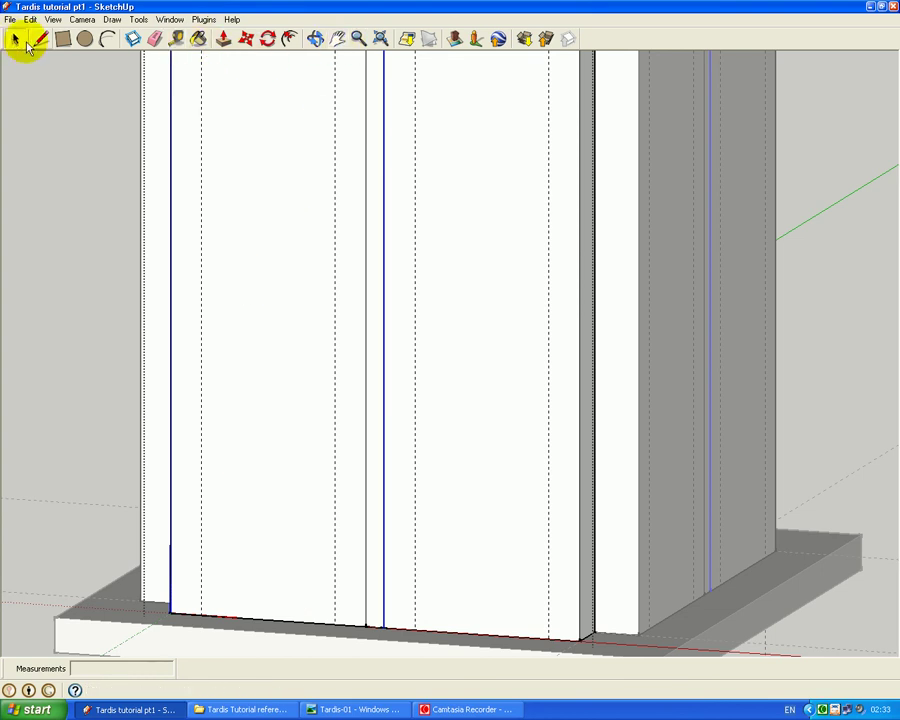
click(176, 38)
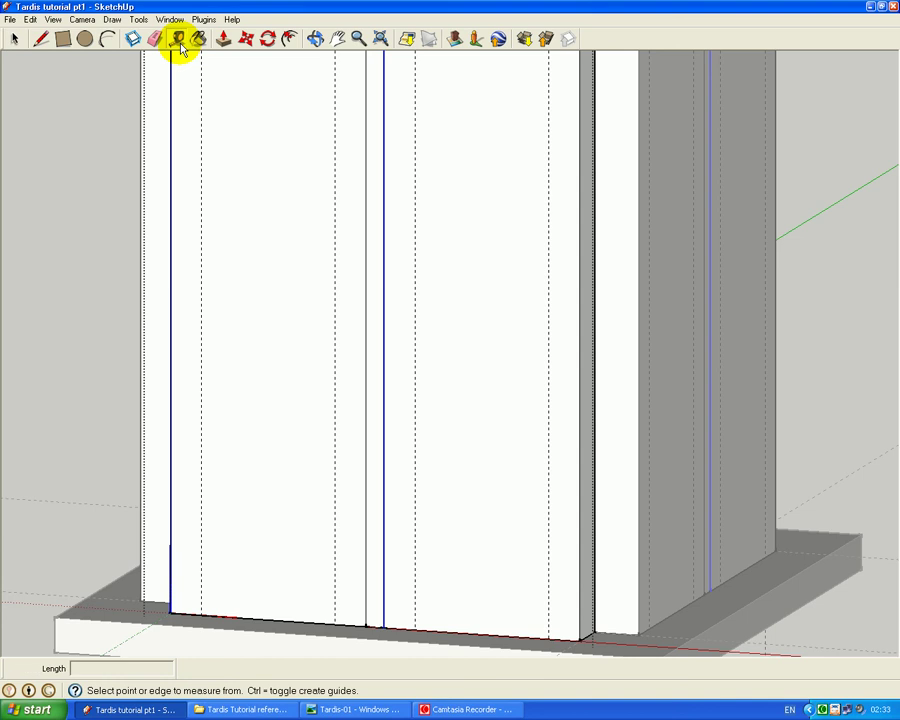
click(268, 614)
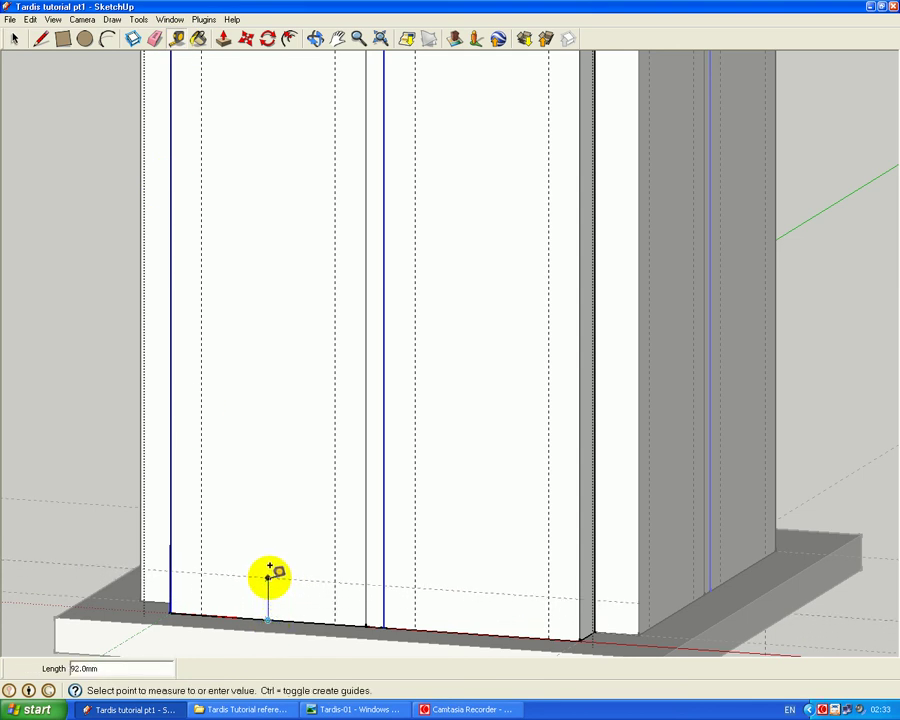
text(100)
key(Return)
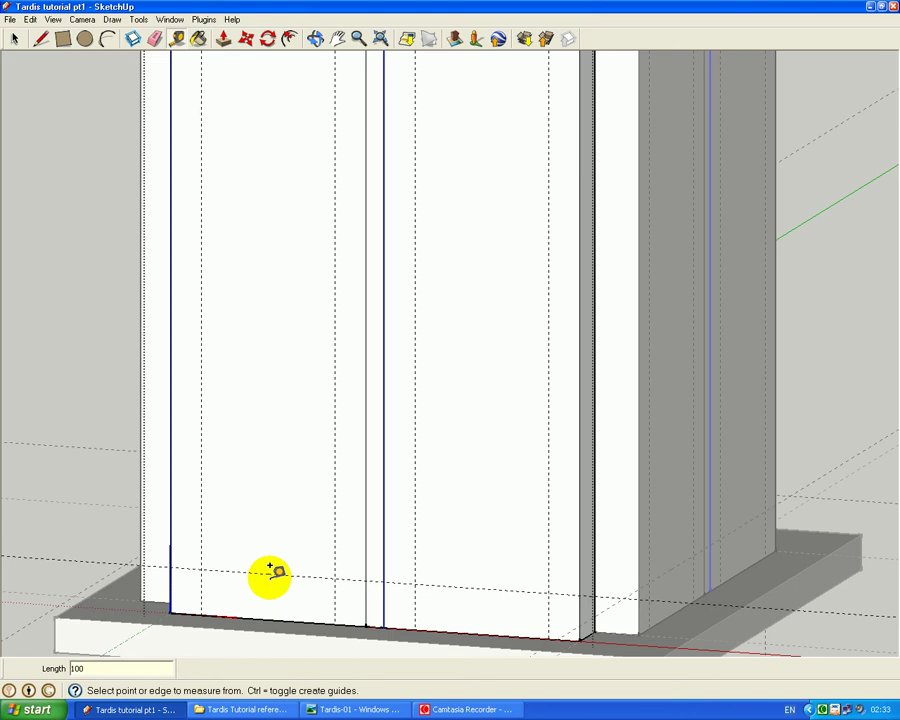
- Add a horizontal guide 380 mm above the lowest panel guide and another 90 mm above that one
click(268, 573)
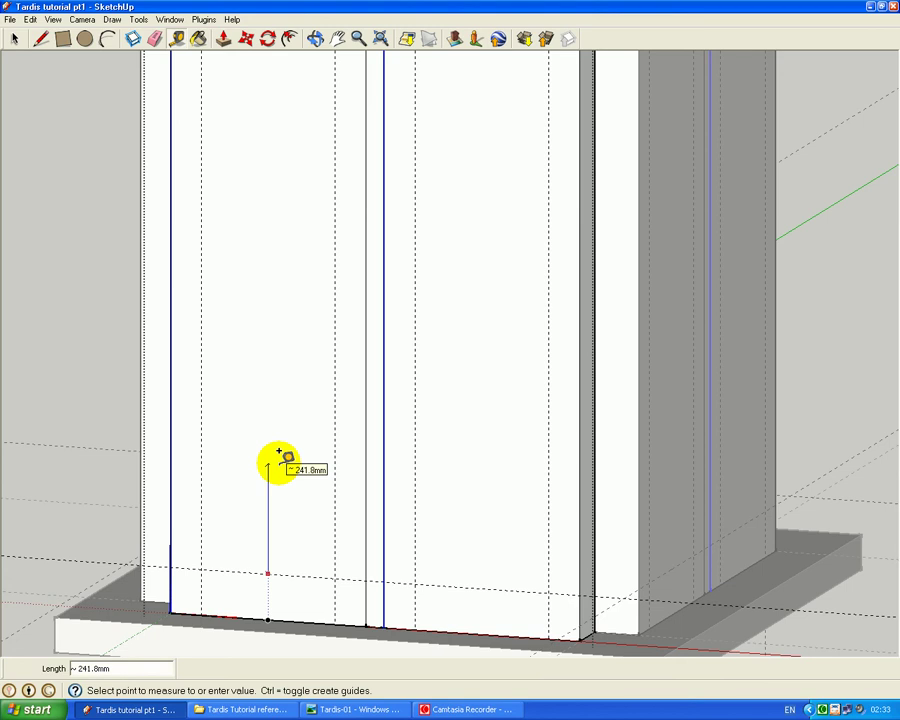
key(Escape)
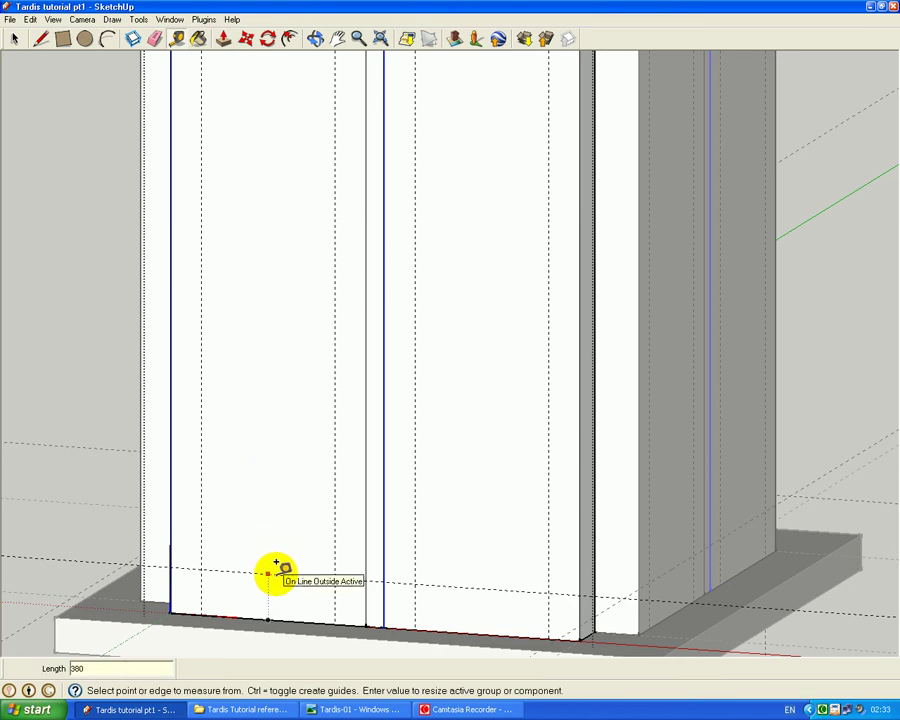
click(237, 561)
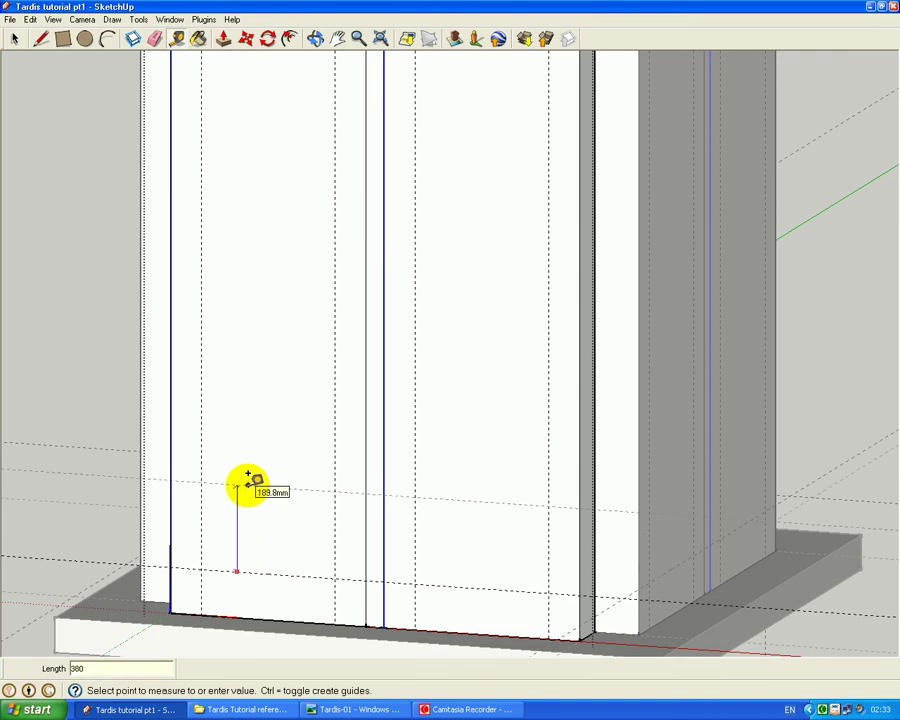
key(Return)
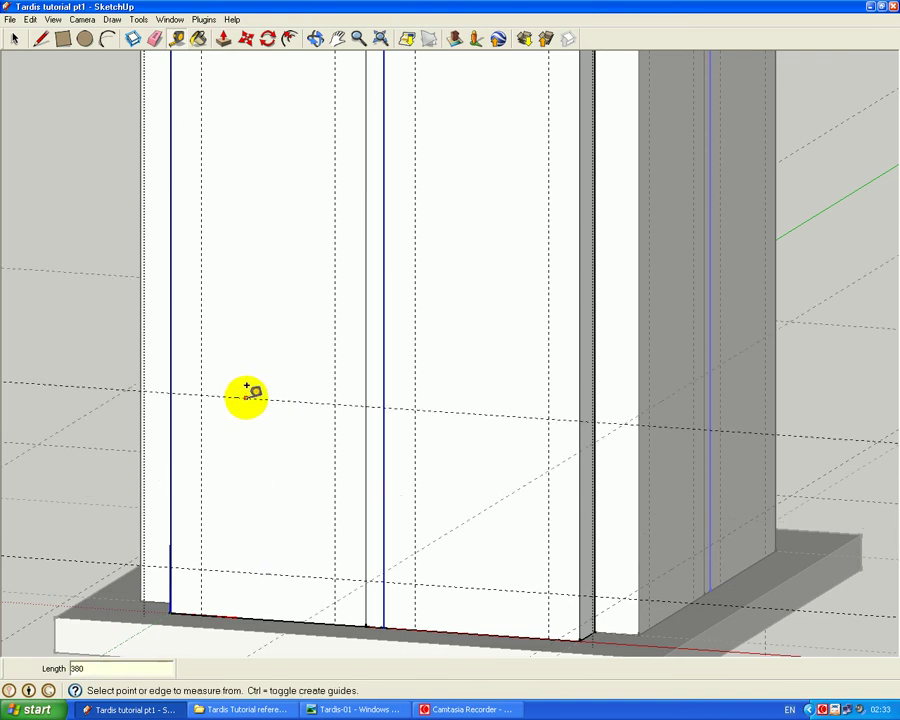
click(246, 397)
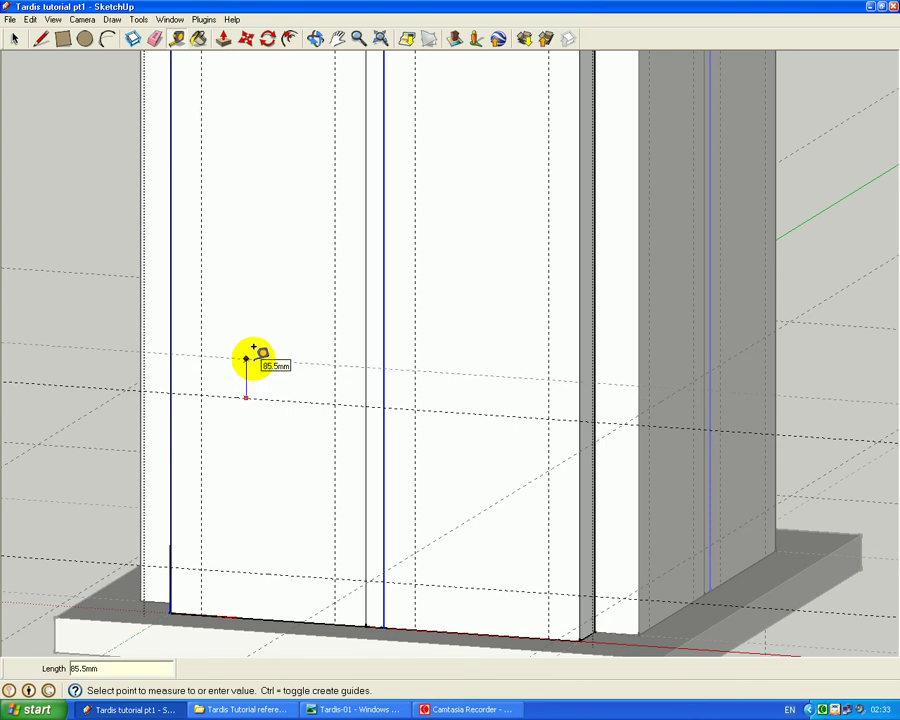
key(Return)
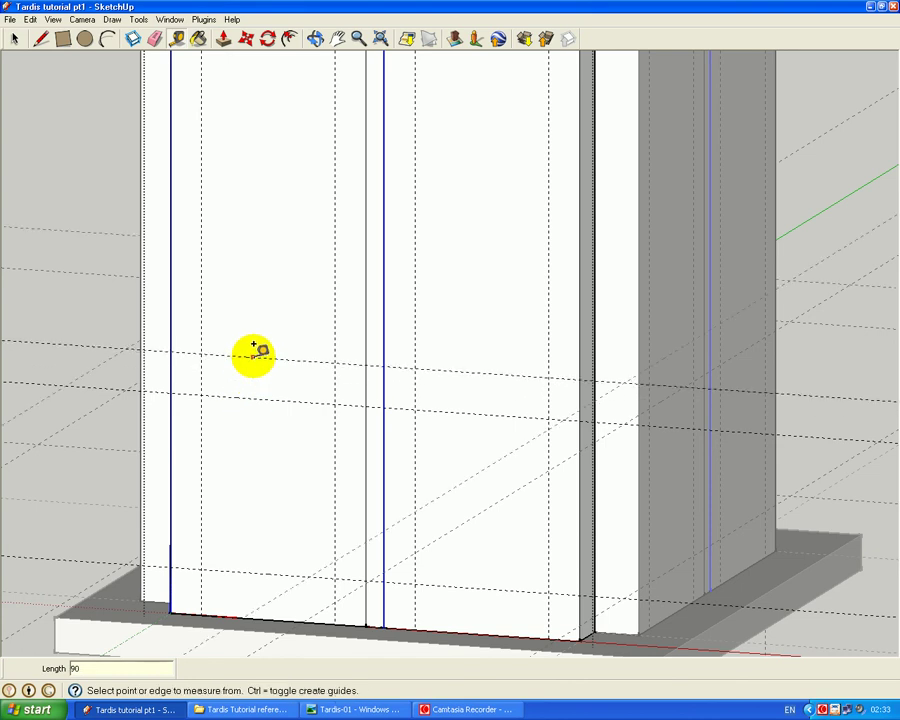
- Add a horizontal guide 380 mm above the topmost panel guide on the front doors and another 90 mm above that one
click(252, 356)
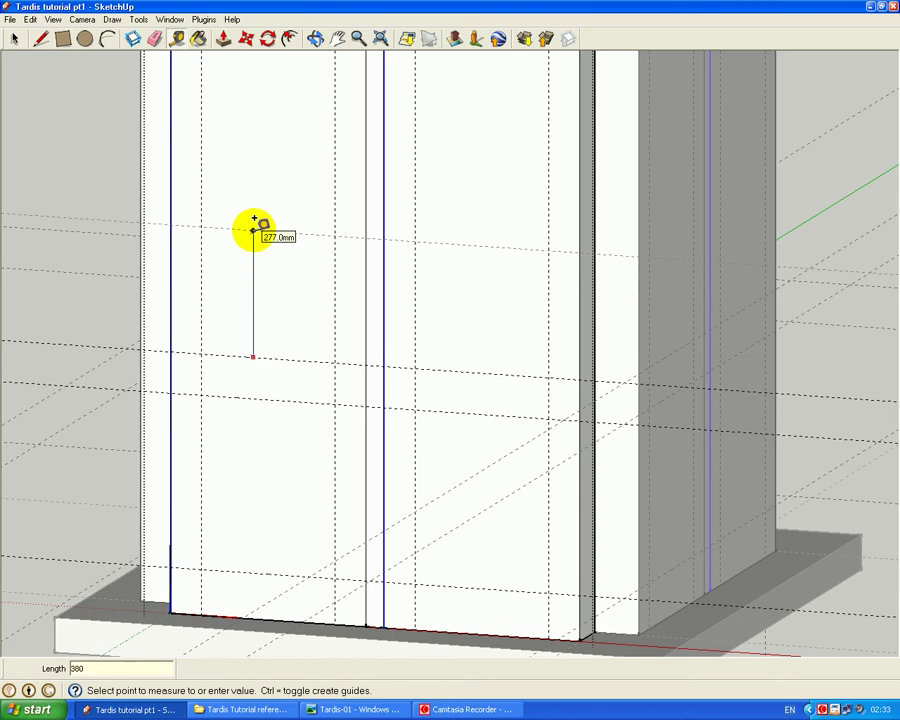
key(Return)
click(268, 183)
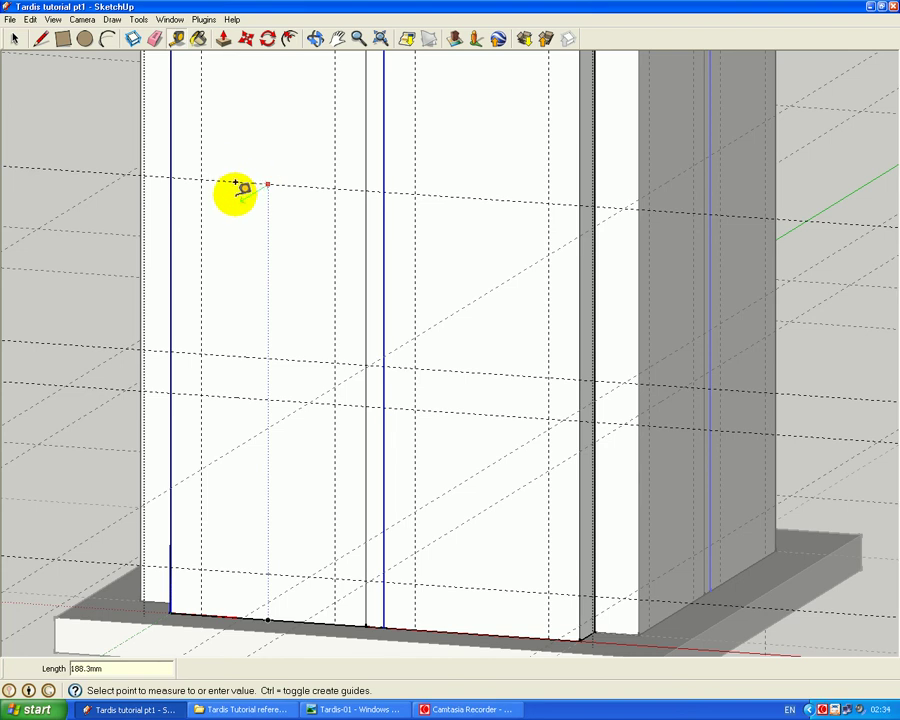
click(234, 178)
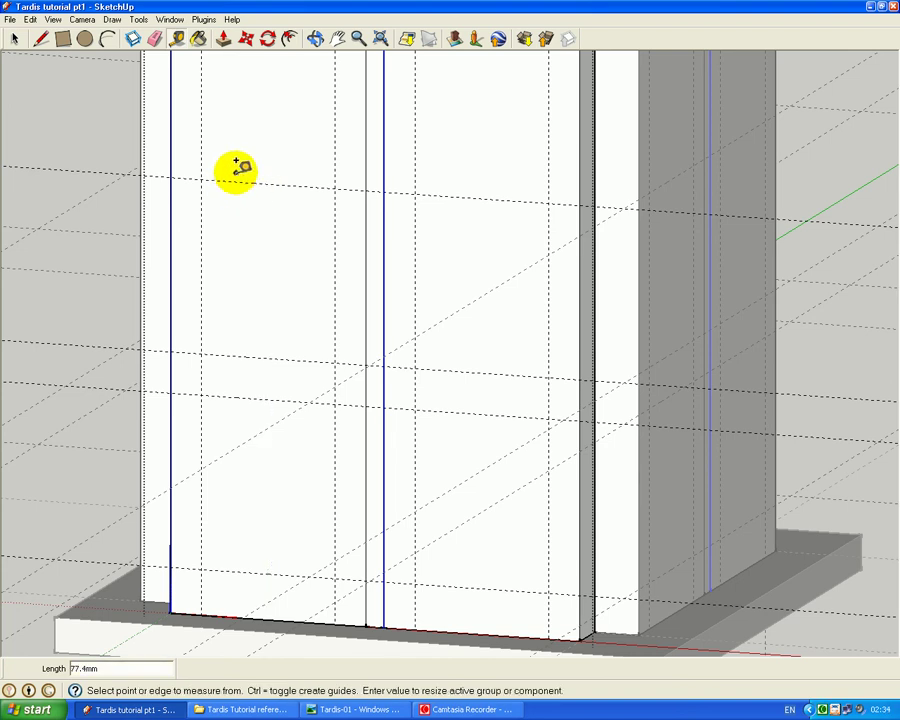
click(235, 177)
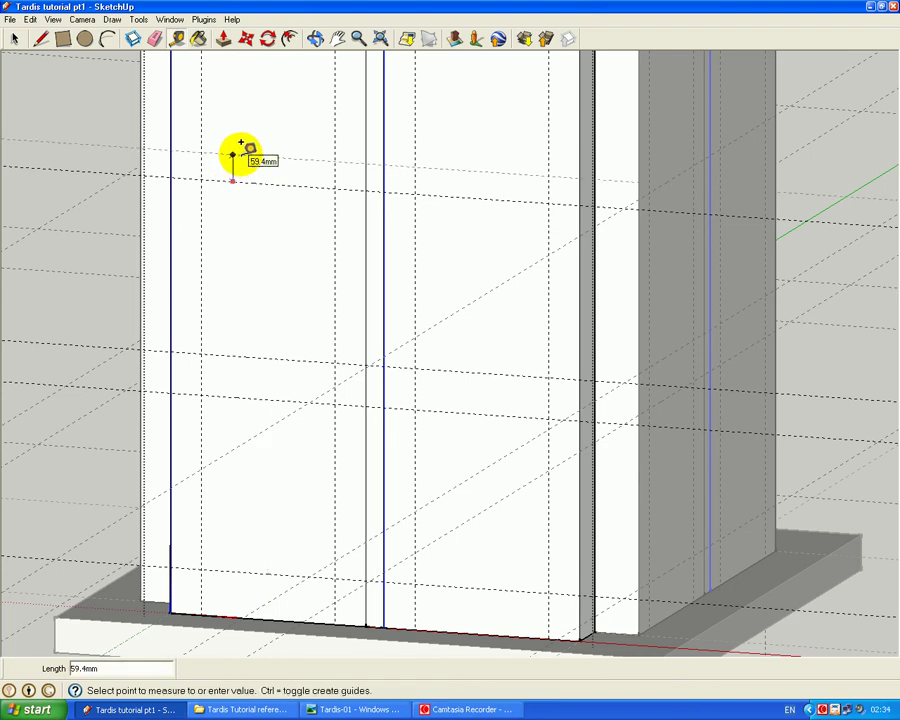
key(Return)
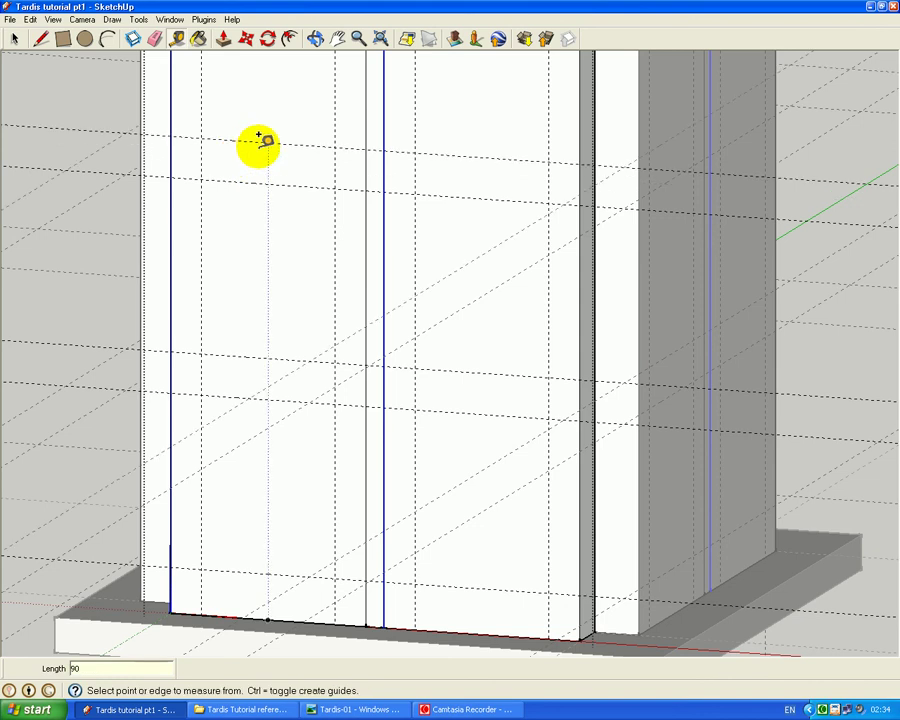
- Repeat the guide pair for the third row of panels, placing horizontal guides 380 mm above the highest guide and 90 mm further up
click(338, 38)
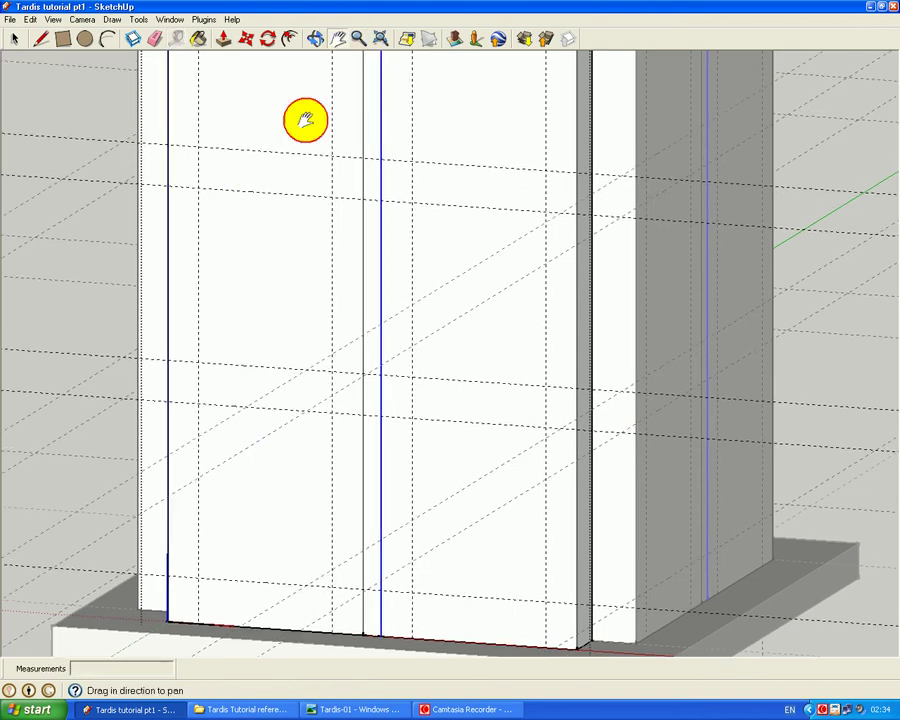
scroll(270, 432, up, 3)
drag(270, 432, 265, 485)
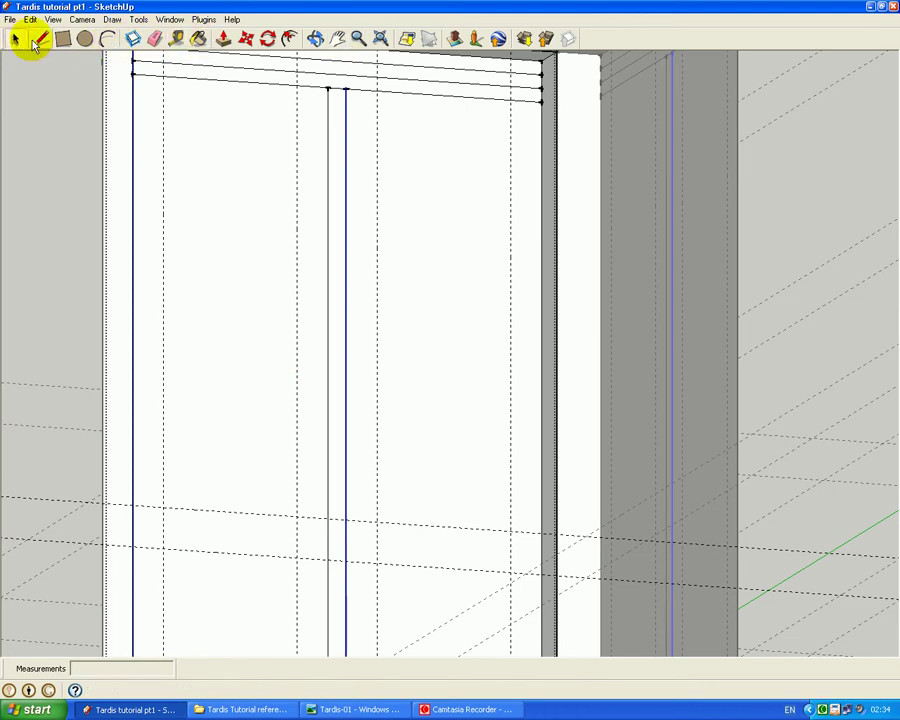
click(178, 40)
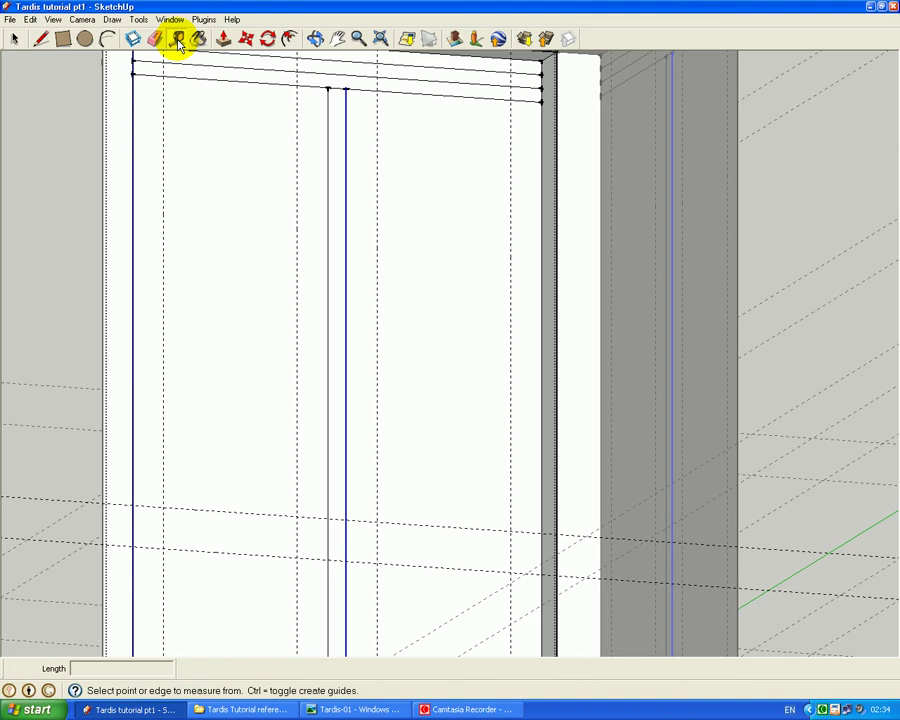
click(208, 510)
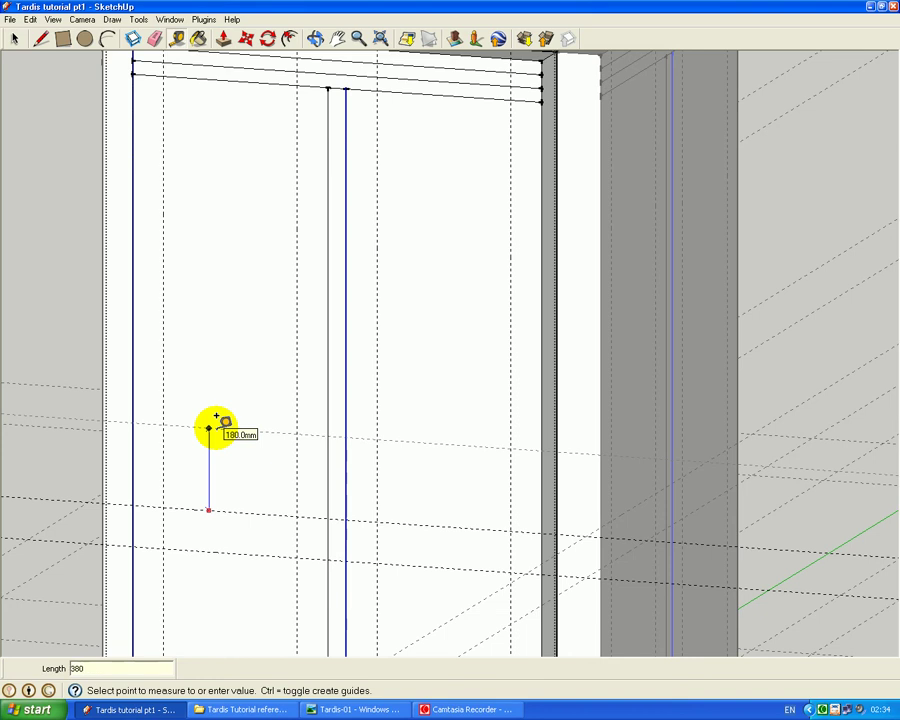
text(380)
key(Return)
click(230, 336)
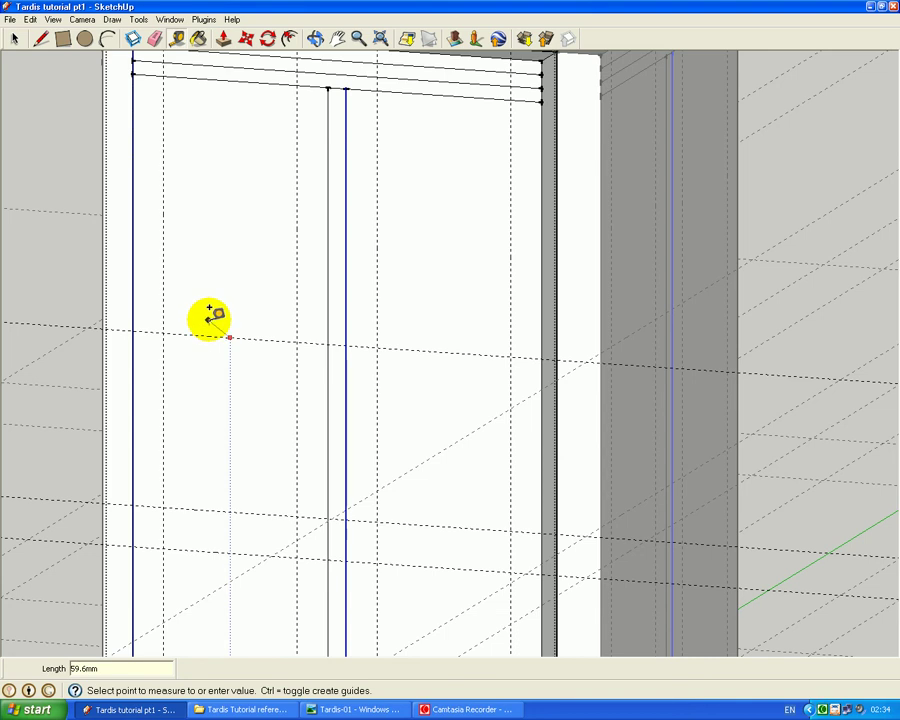
click(212, 316)
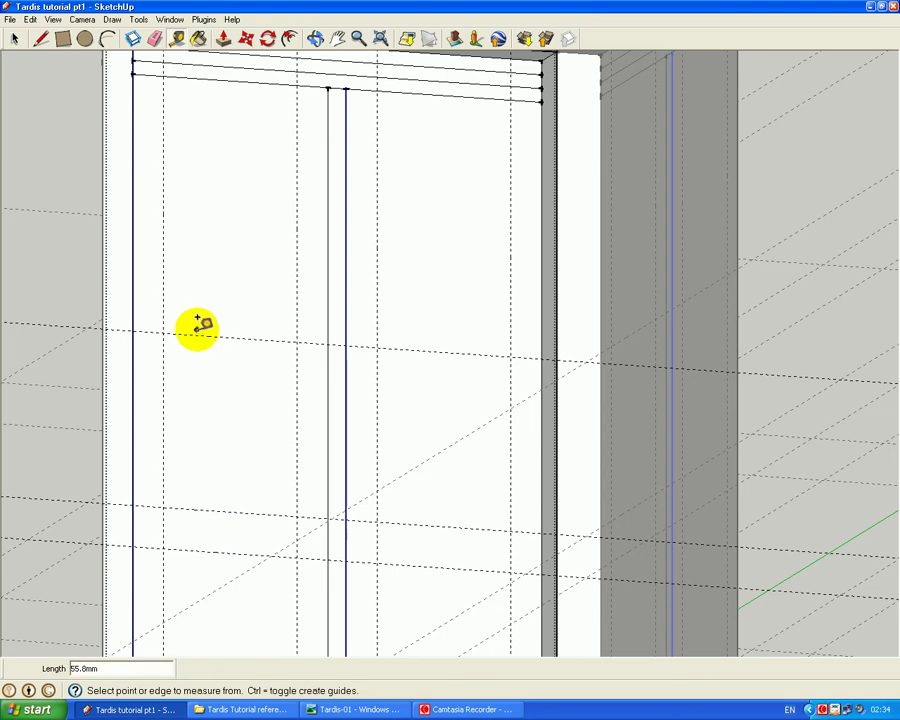
click(197, 324)
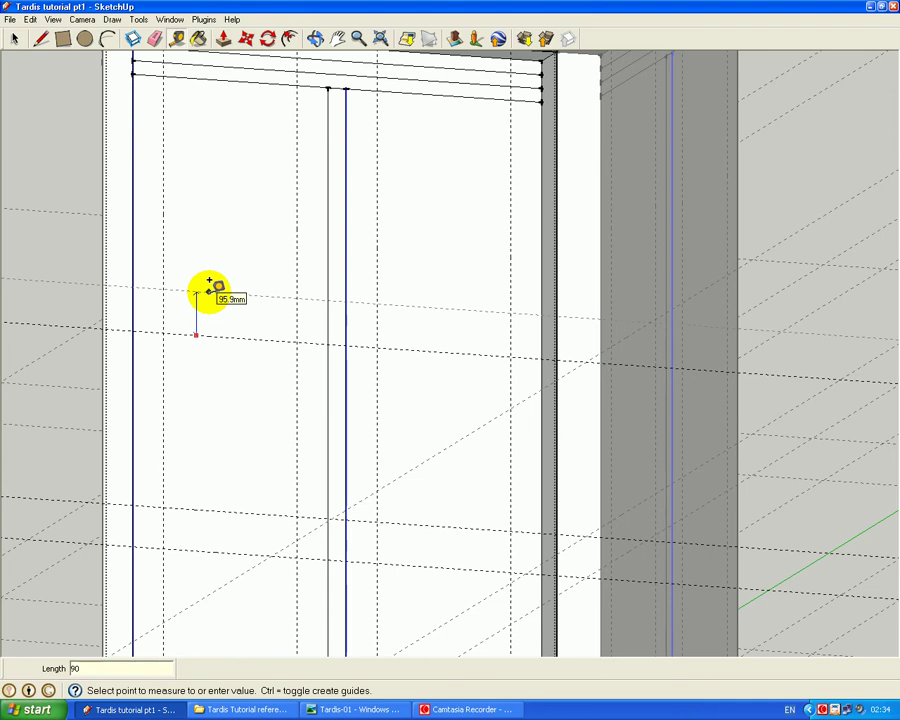
key(Return)
- Place the last horizontal guide 380 mm above the highest one to mark the top edge of the uppermost panels
click(203, 293)
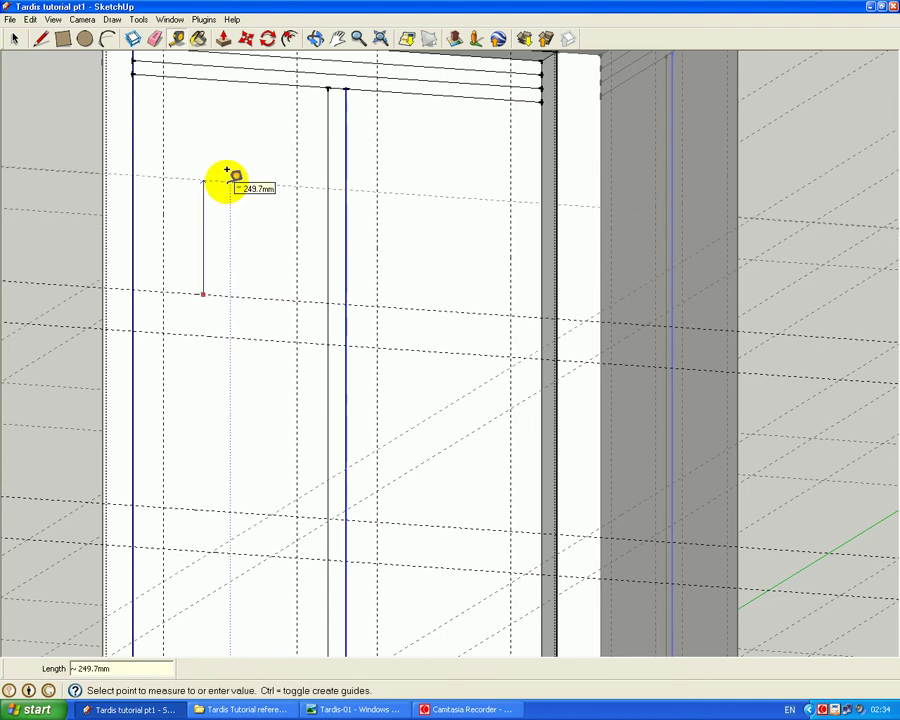
key(Return)
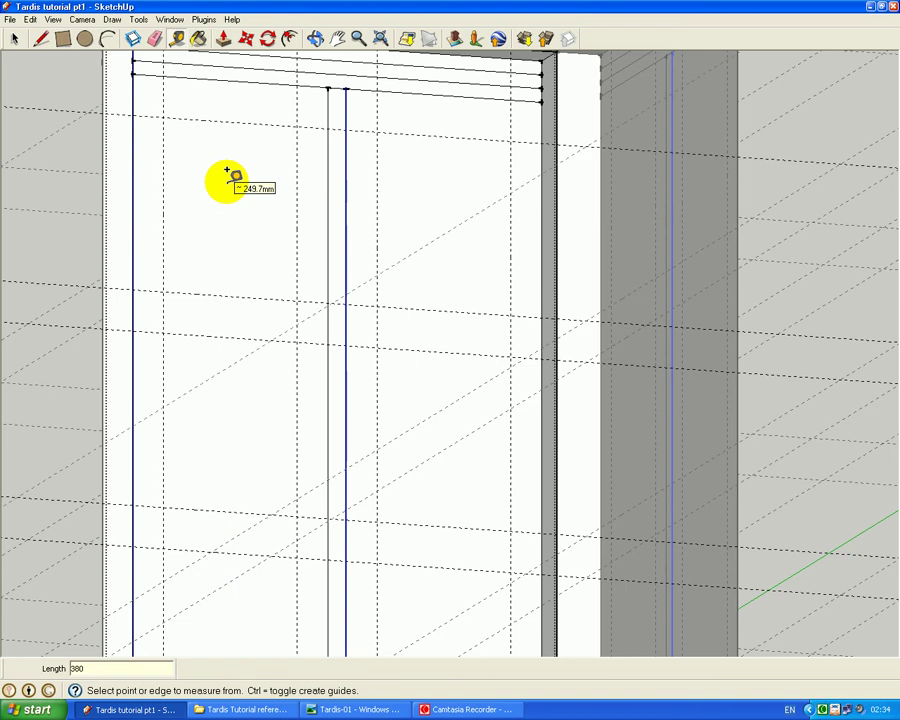
scroll(342, 275, up, 3)
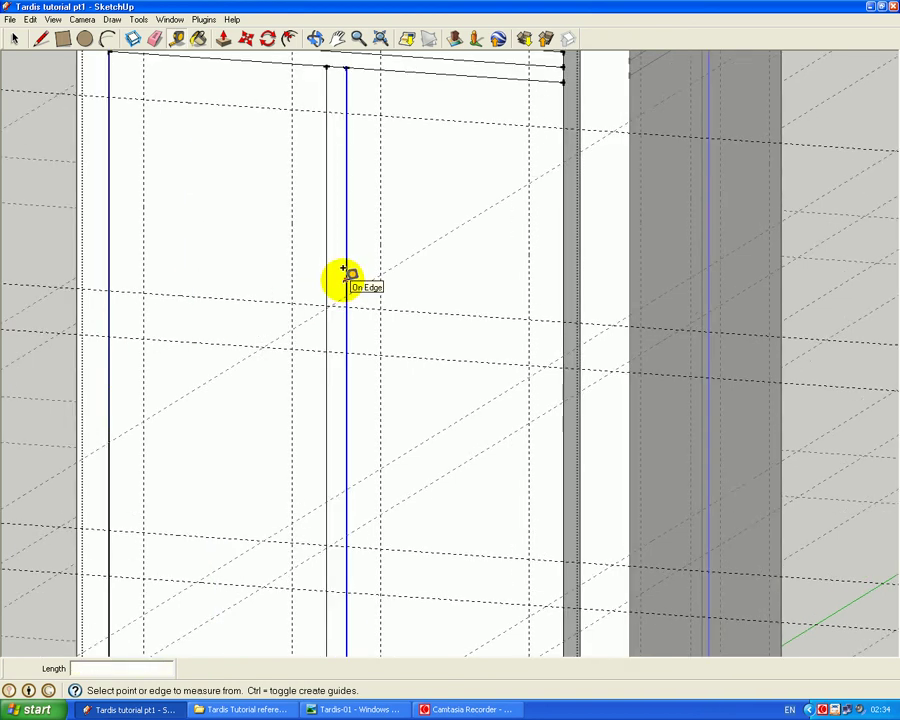
scroll(343, 274, down, 4)
scroll(342, 275, down, 3)
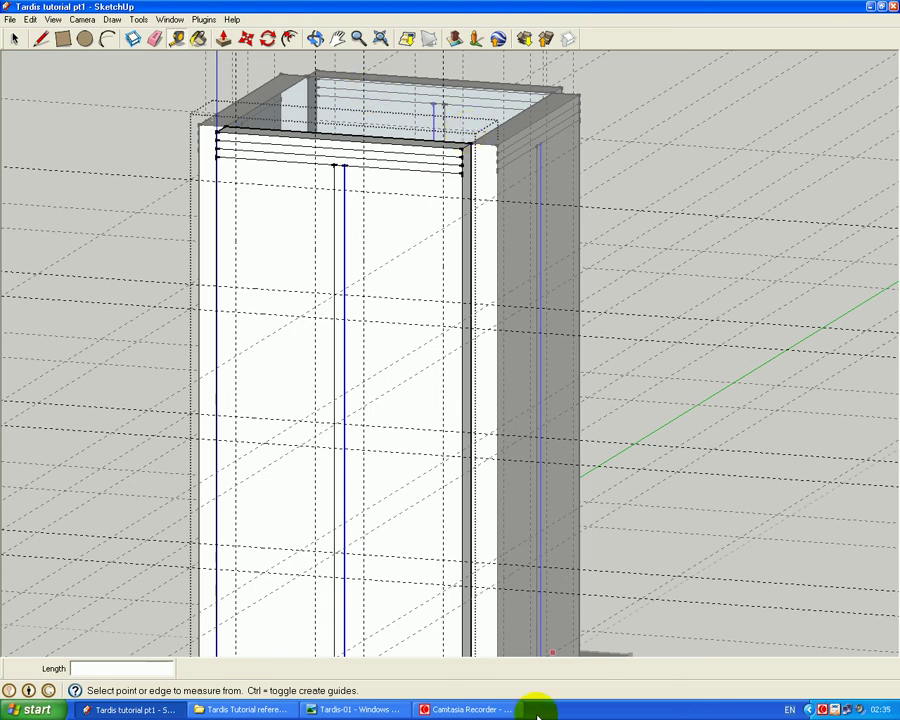
click(458, 710)
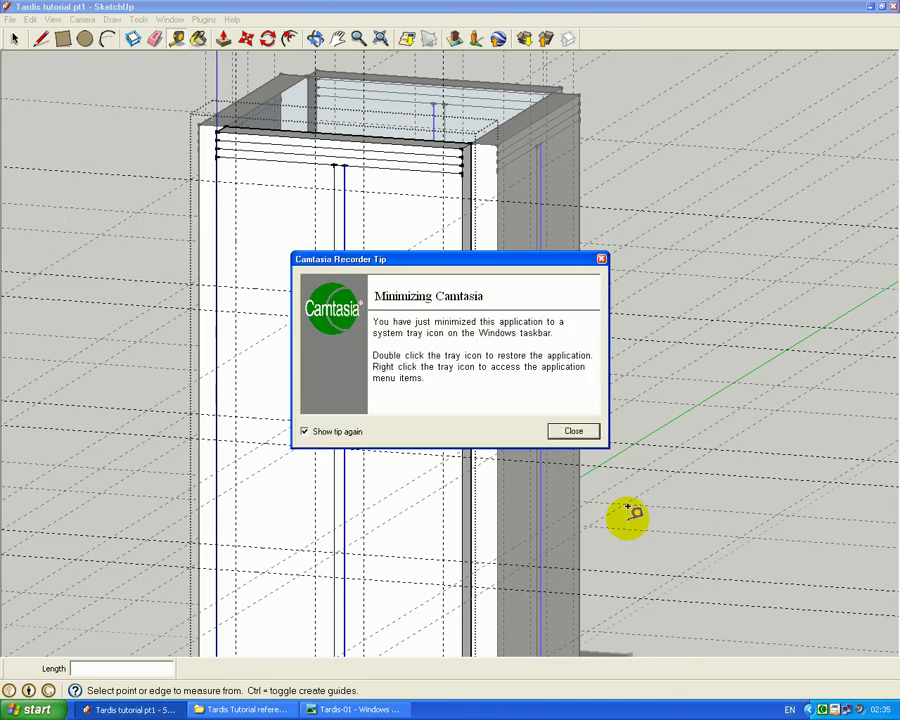
click(566, 430)
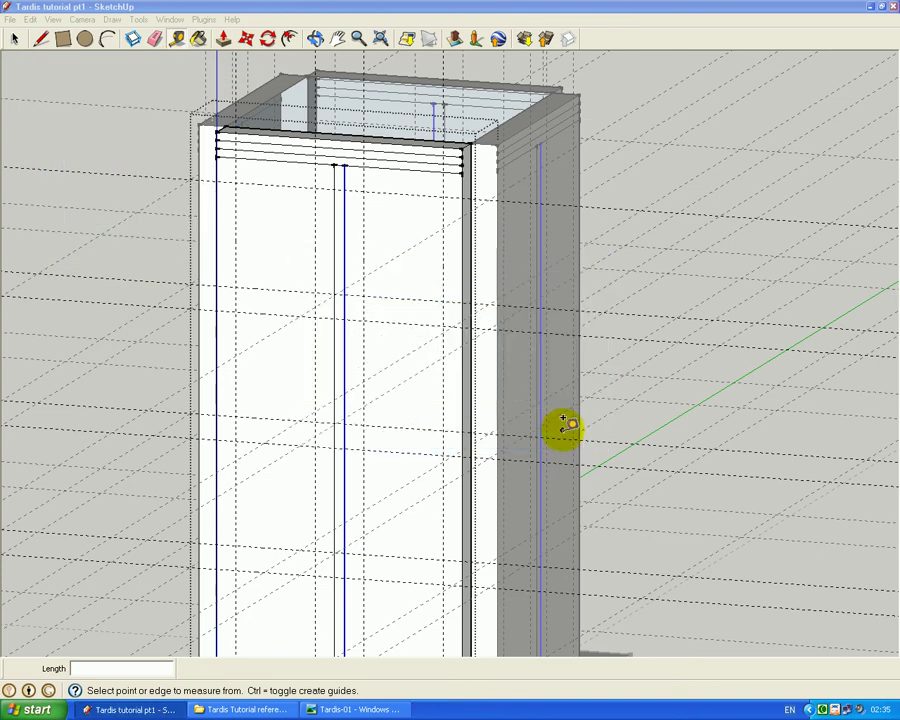
click(822, 708)
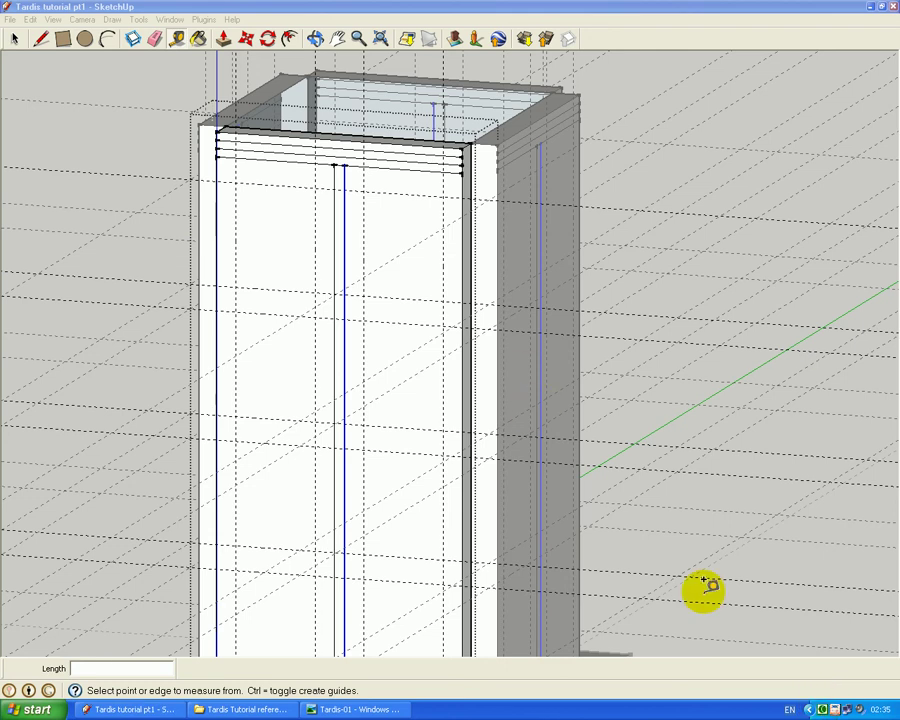
click(818, 708)
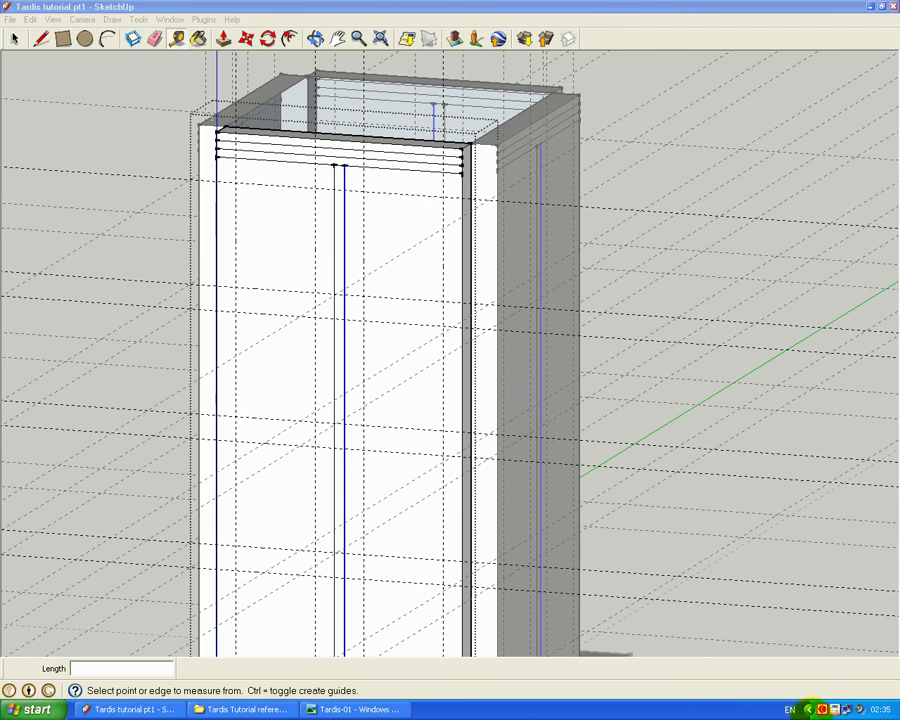
click(822, 708)
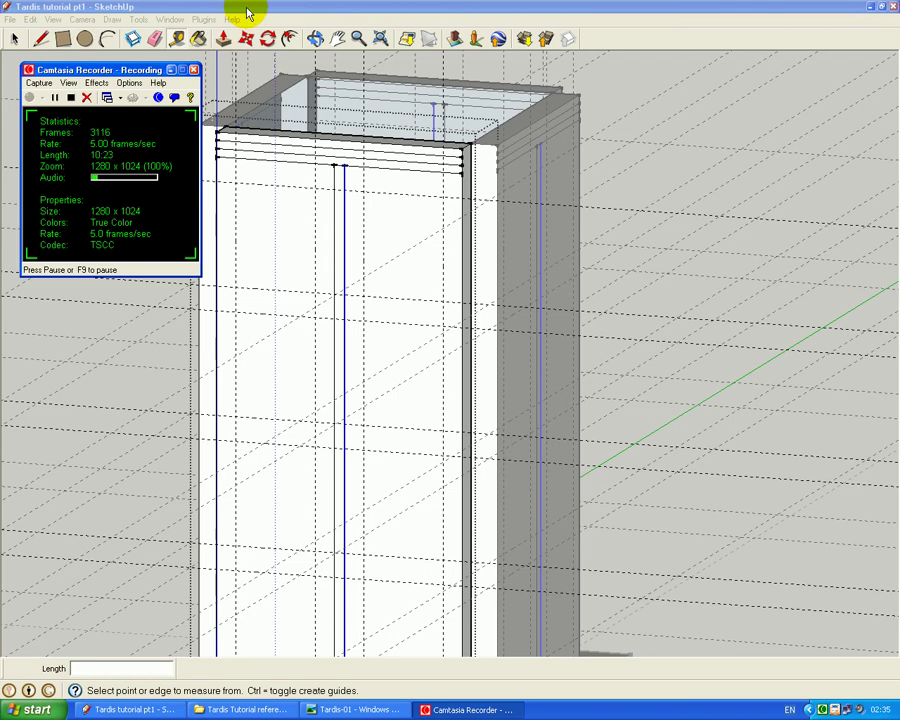
click(248, 9)
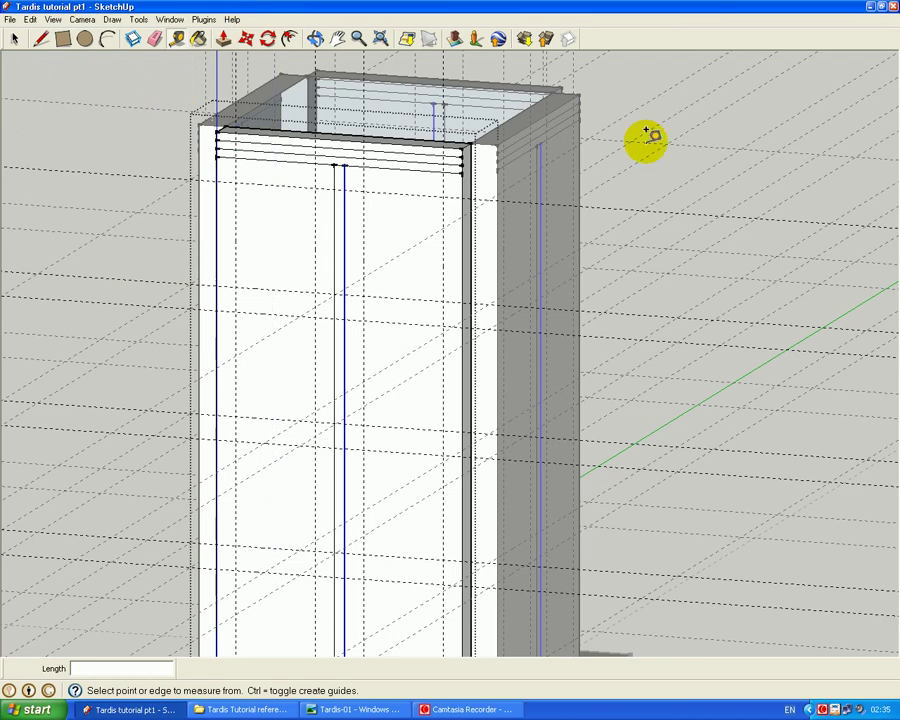
- Draw a rectangle 300 mm wide and 380 mm high between the guides for the lowest panel of the left door
click(337, 40)
drag(362, 591, 382, 426)
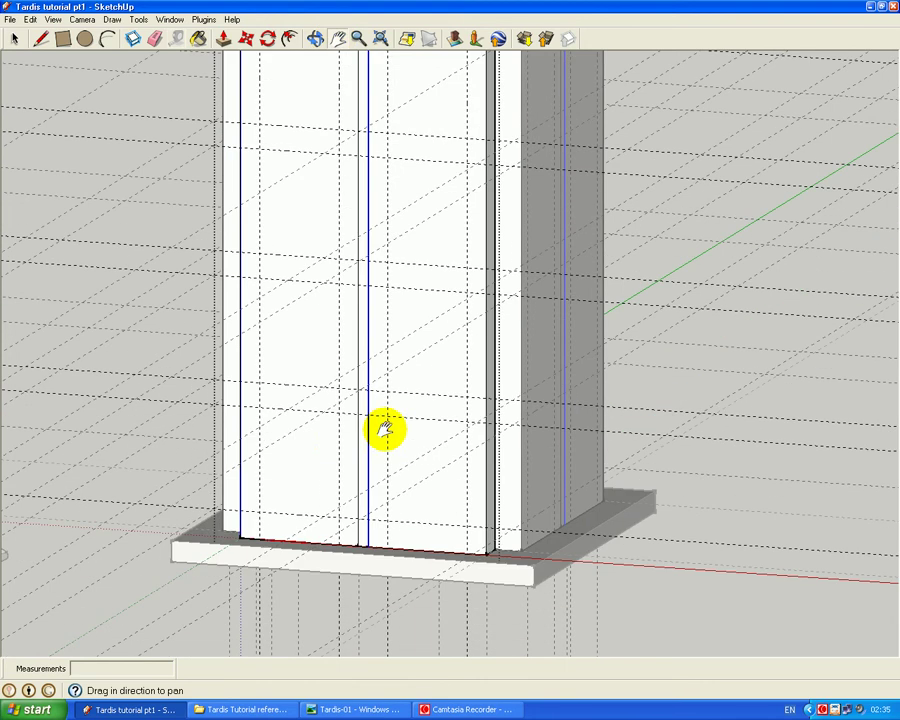
click(63, 39)
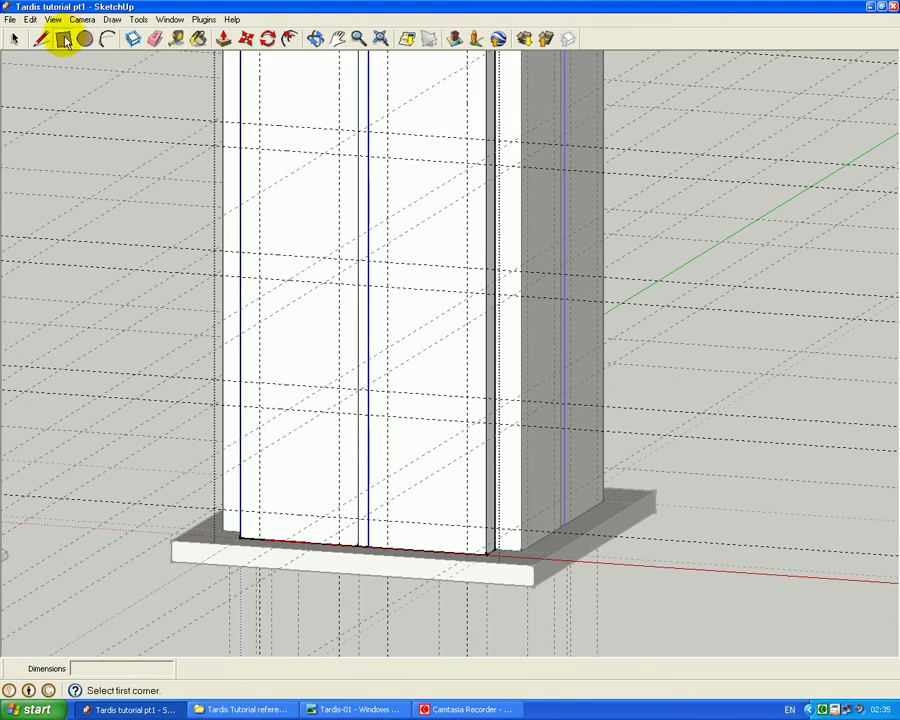
click(259, 511)
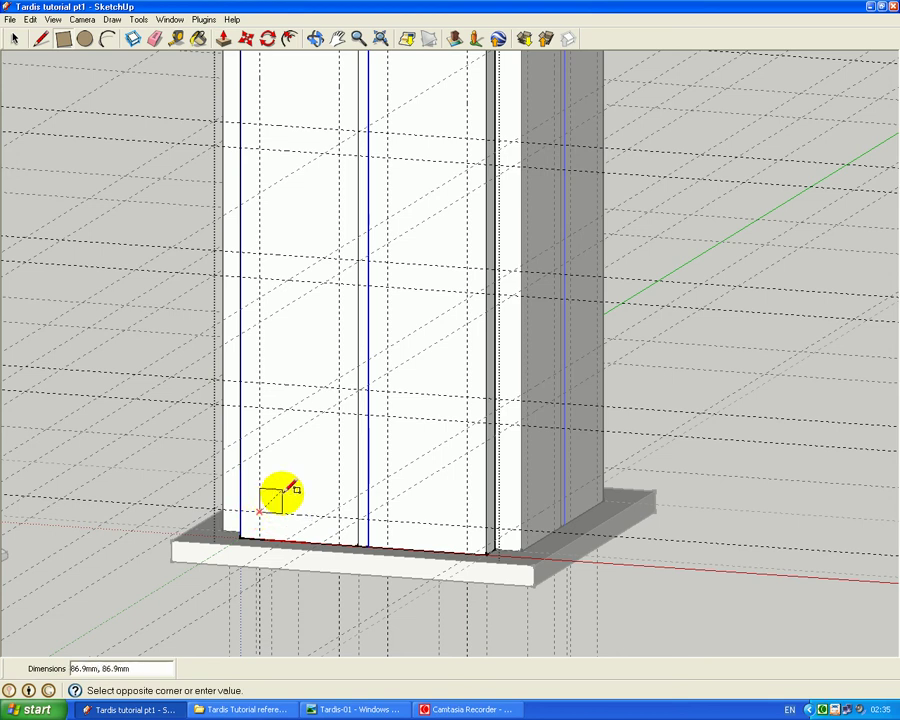
click(340, 410)
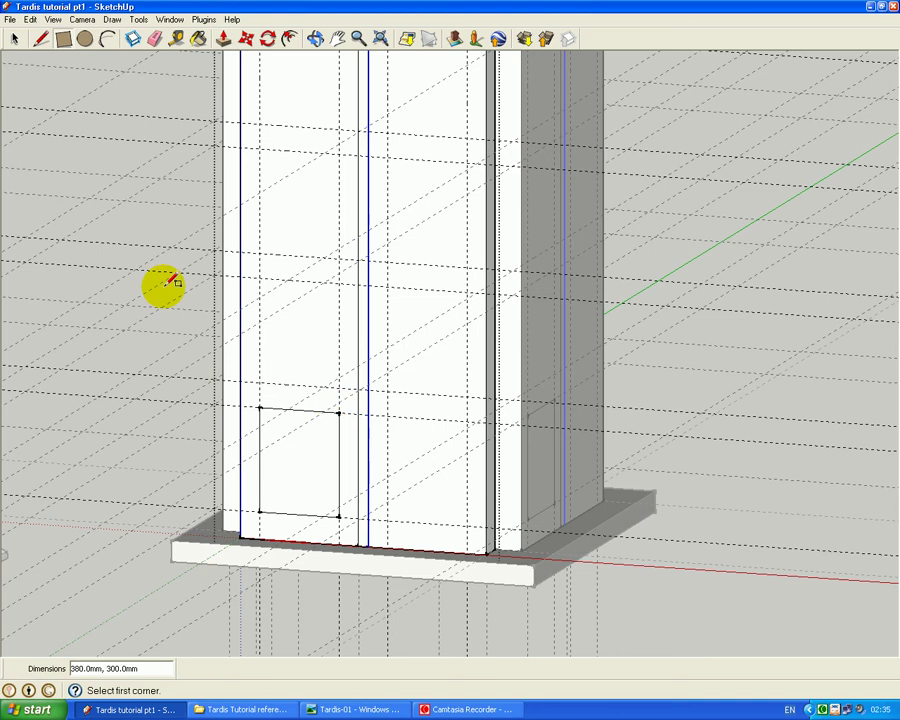
- Offset the outline of the left door's lowest panel rectangle 10 mm inward
click(14, 38)
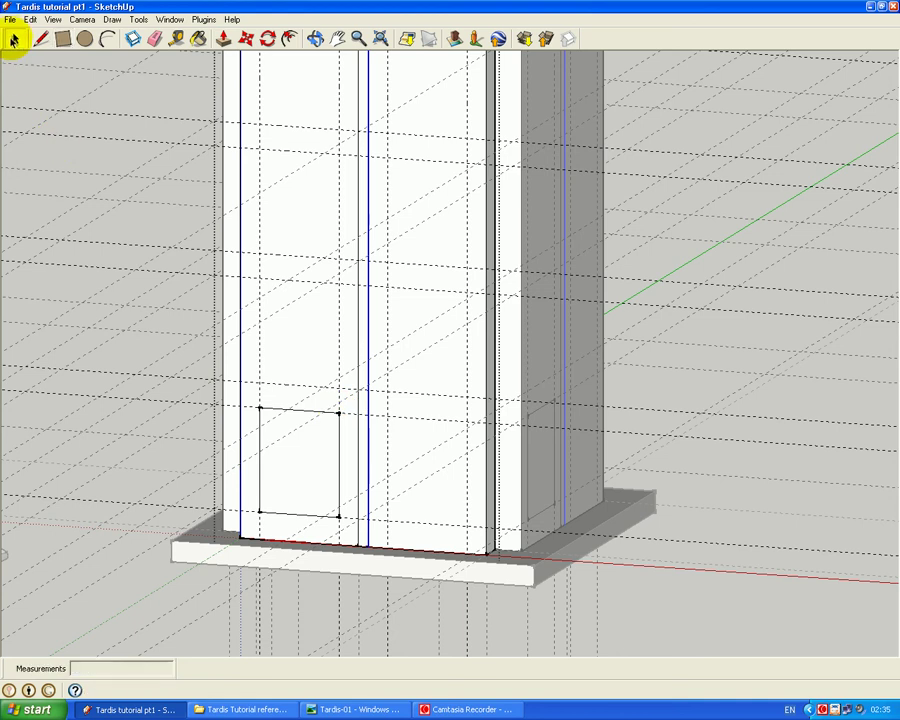
click(303, 470)
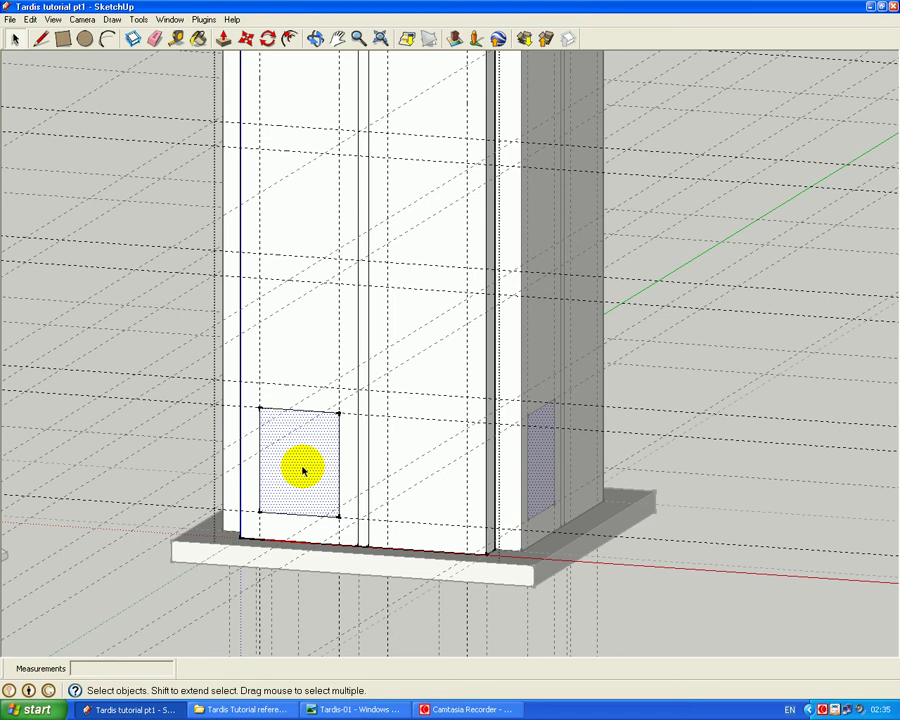
click(225, 42)
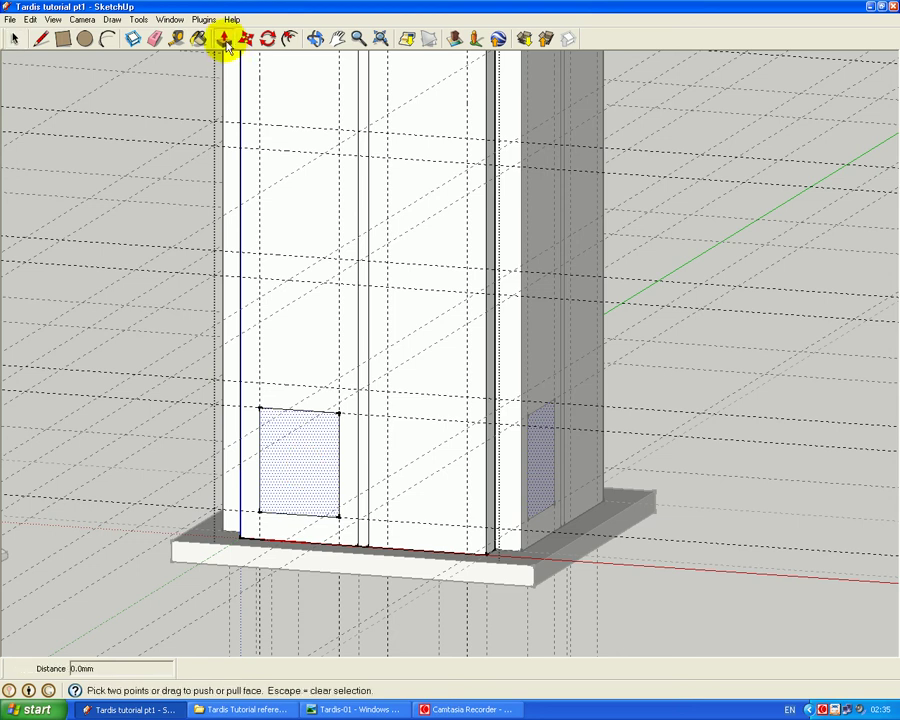
click(289, 40)
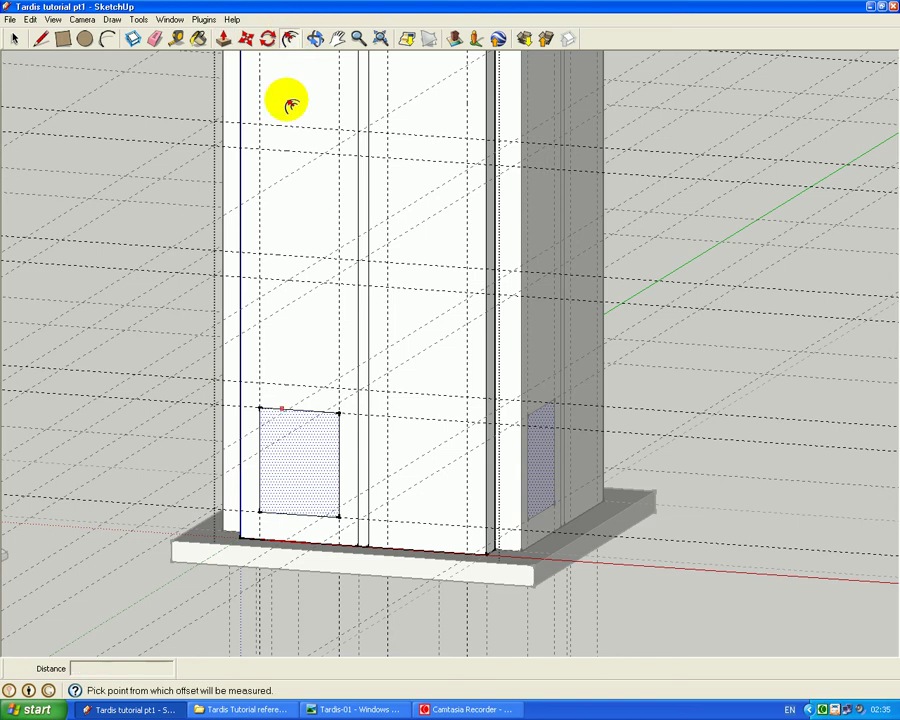
click(297, 413)
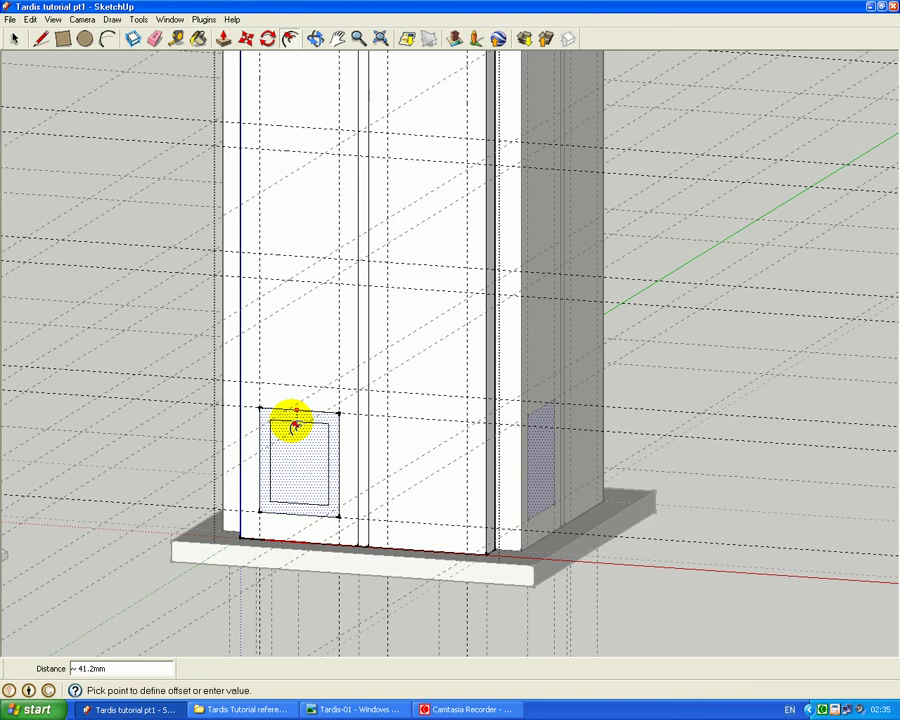
key(Return)
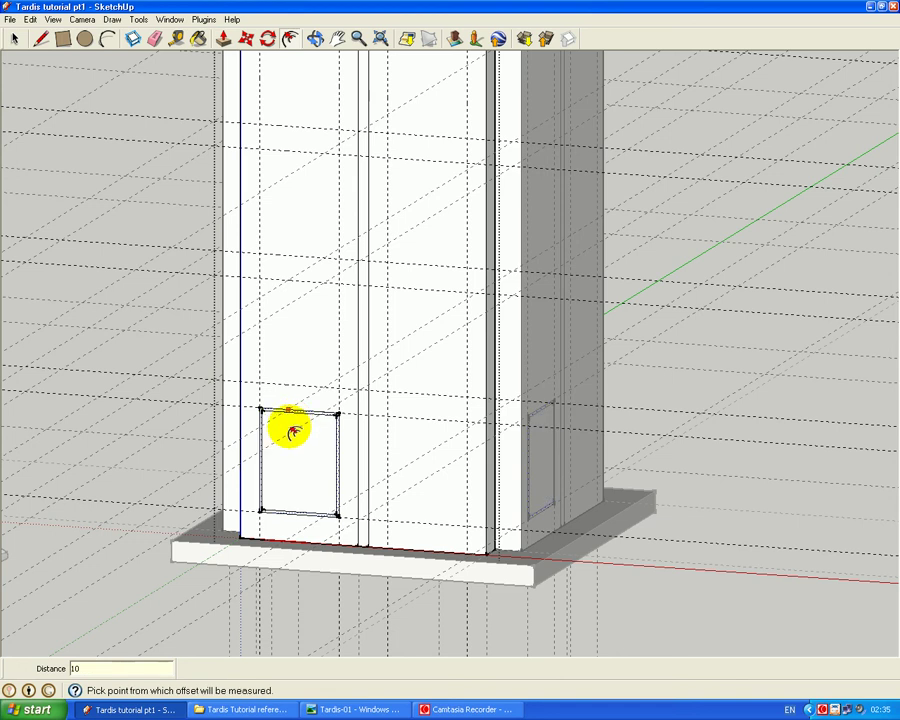
- Select the inner face within the offset border of the left door's lowest panel and start the Move tool
click(13, 38)
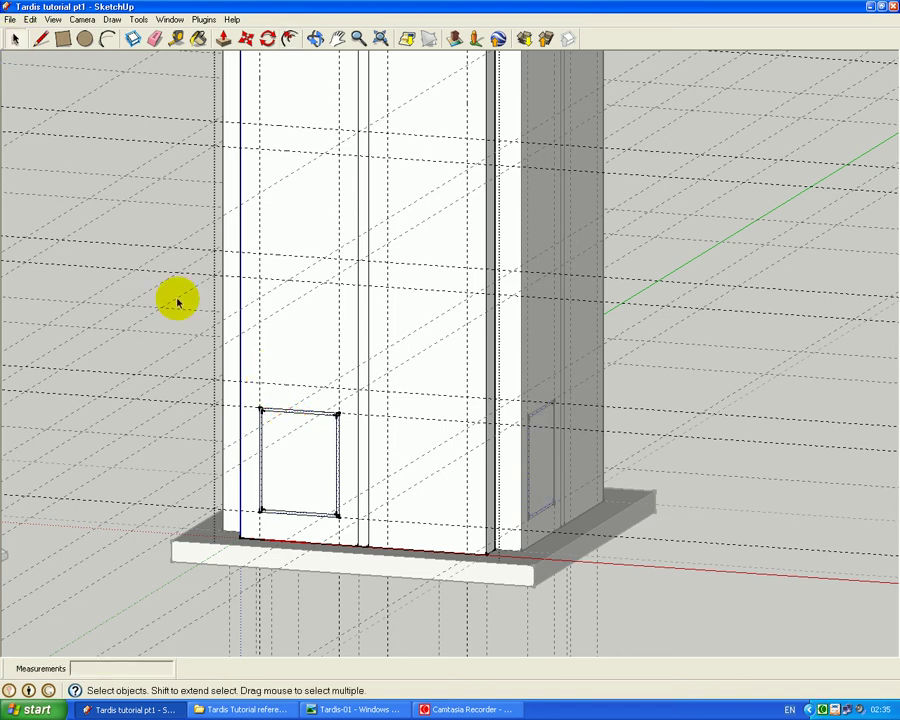
click(293, 460)
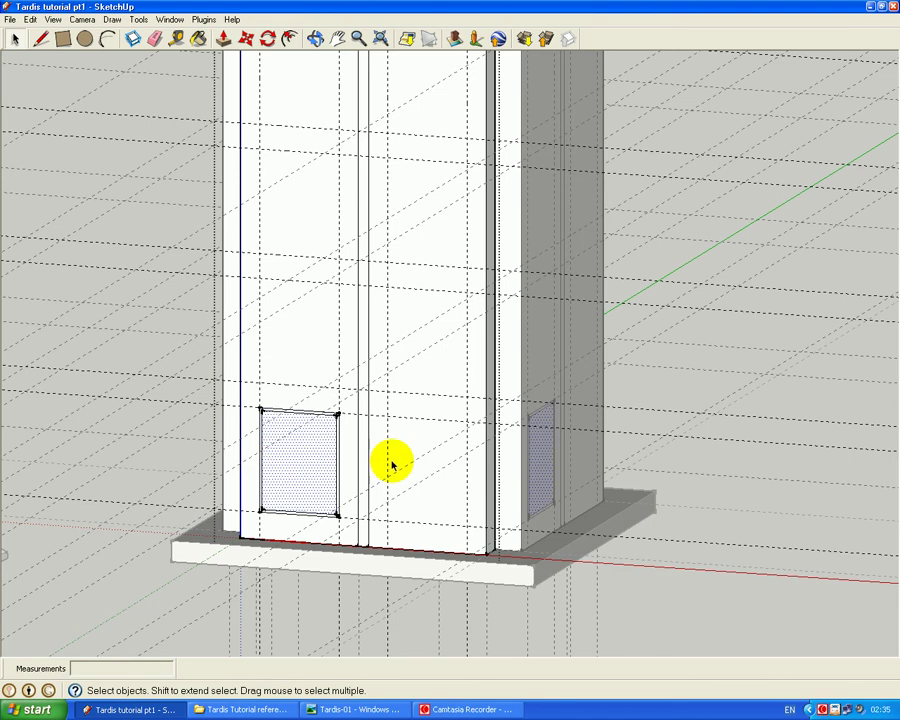
scroll(352, 364, down, 1)
scroll(352, 364, up, 4)
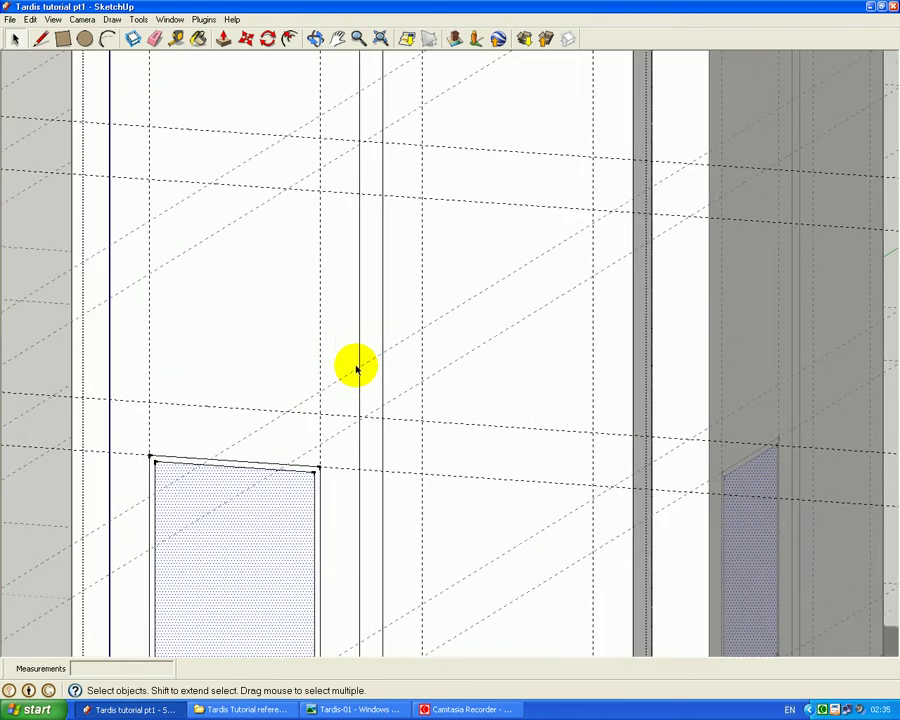
scroll(354, 366, up, 1)
click(339, 40)
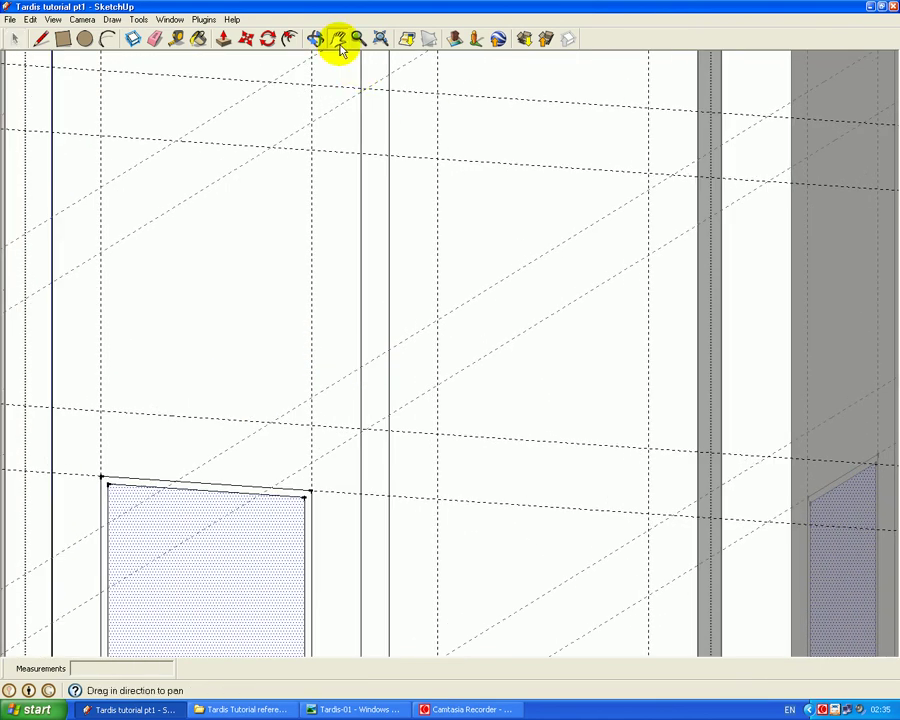
drag(305, 360, 376, 141)
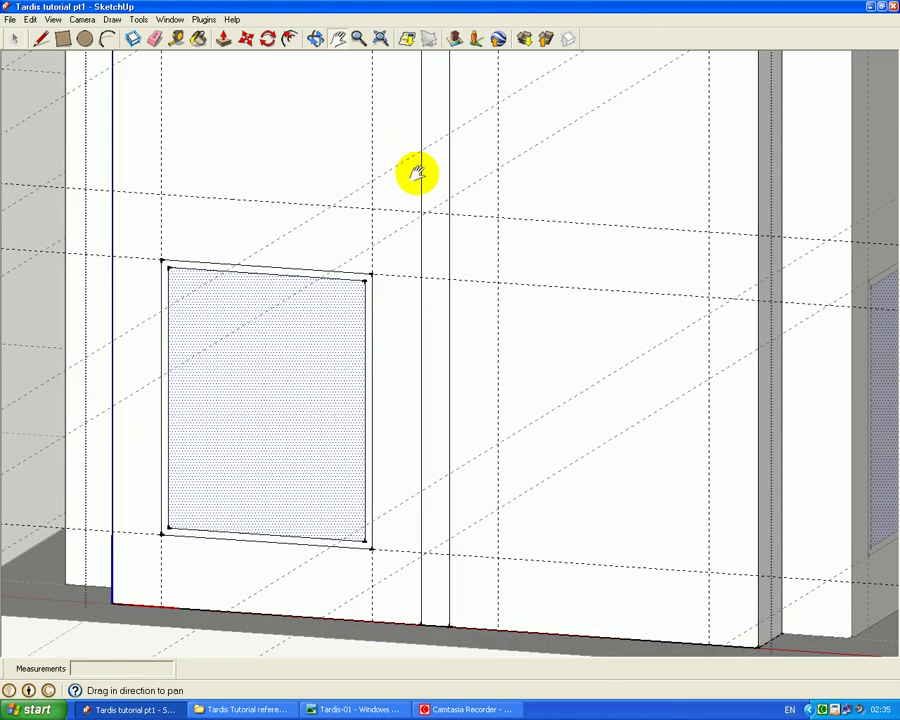
click(314, 39)
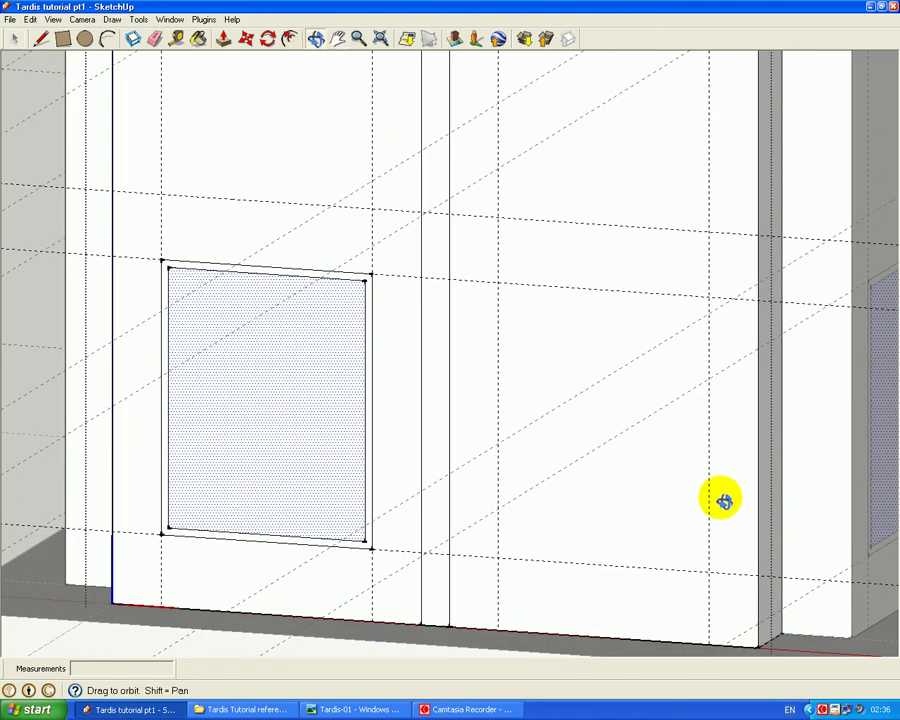
drag(722, 500, 625, 534)
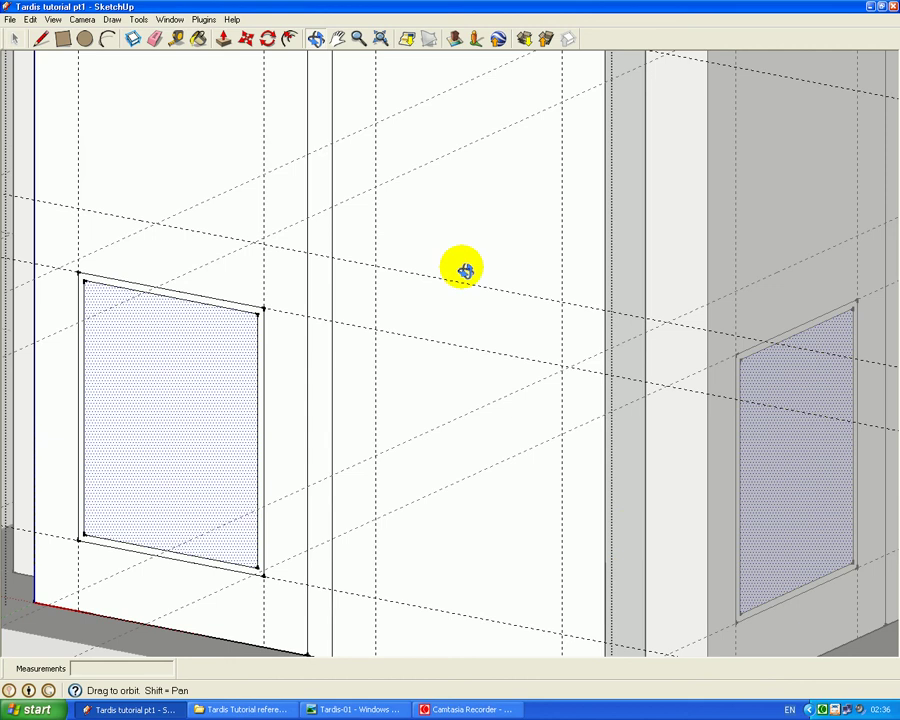
click(247, 39)
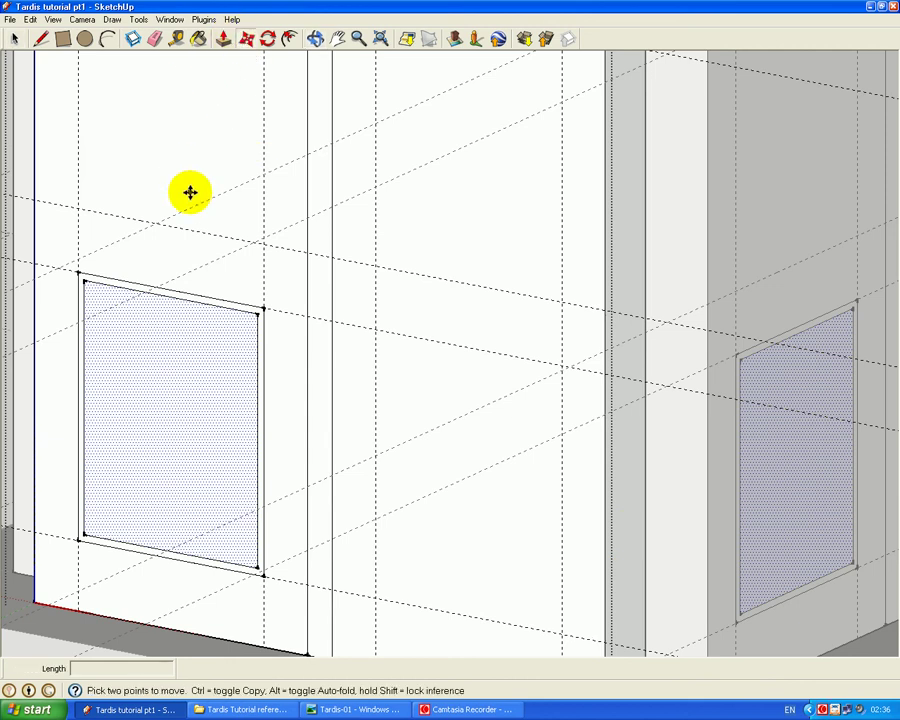
- Draw four short diagonal lines joining the outer rectangle's corners to the matching corners of the inner offset rectangle, each about 14.1 mm long
click(42, 40)
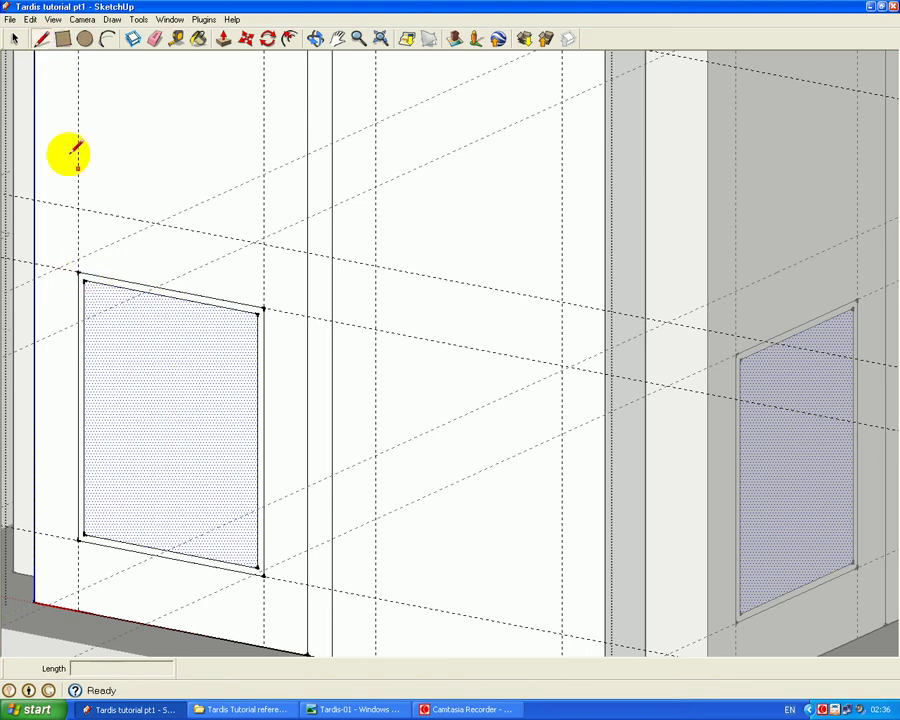
click(78, 271)
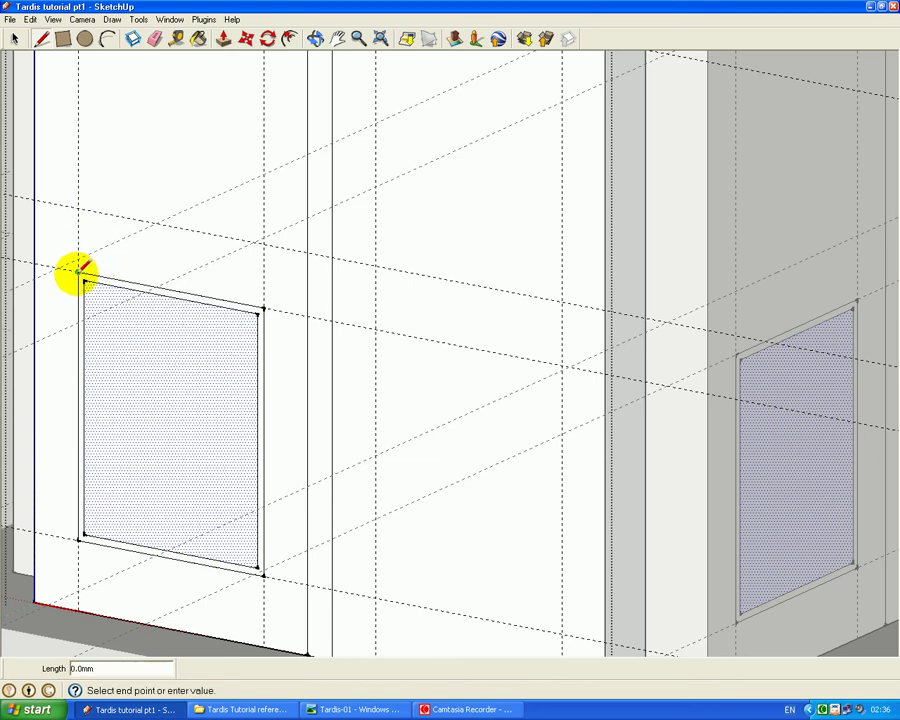
click(80, 276)
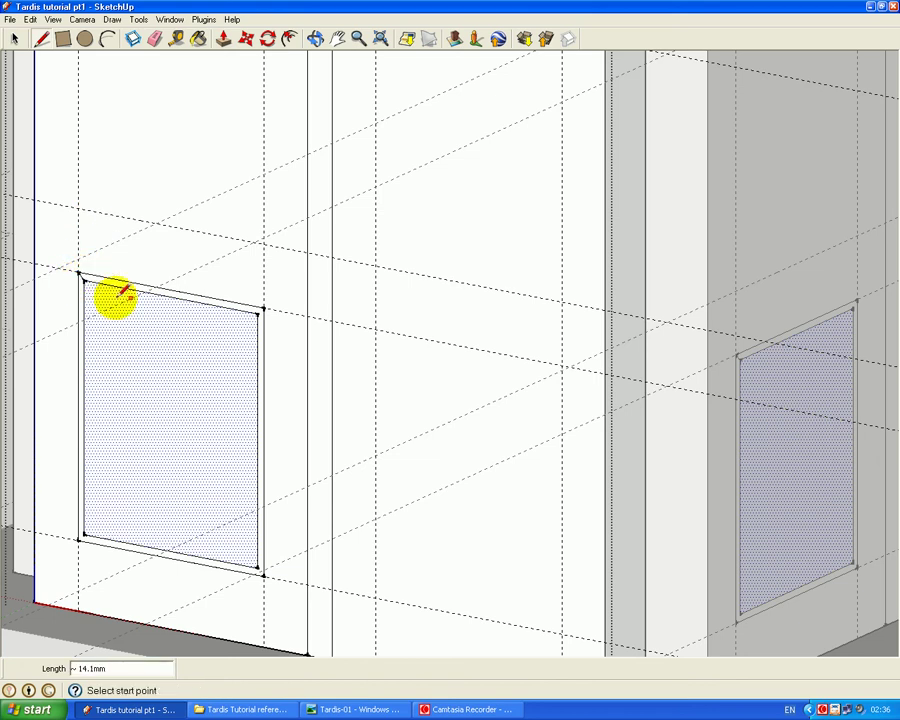
click(262, 310)
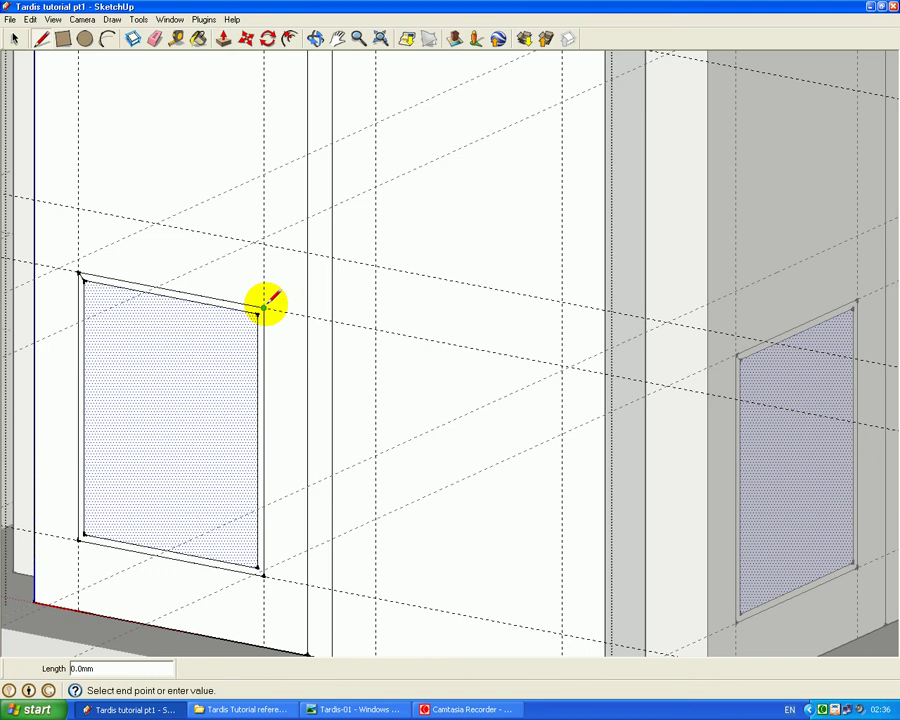
click(259, 308)
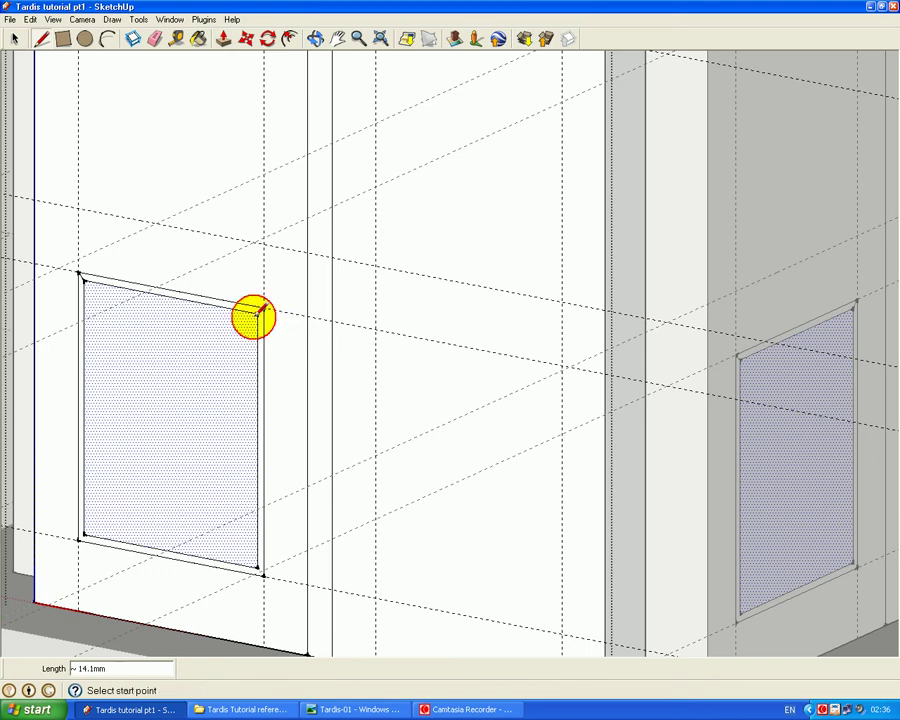
click(262, 570)
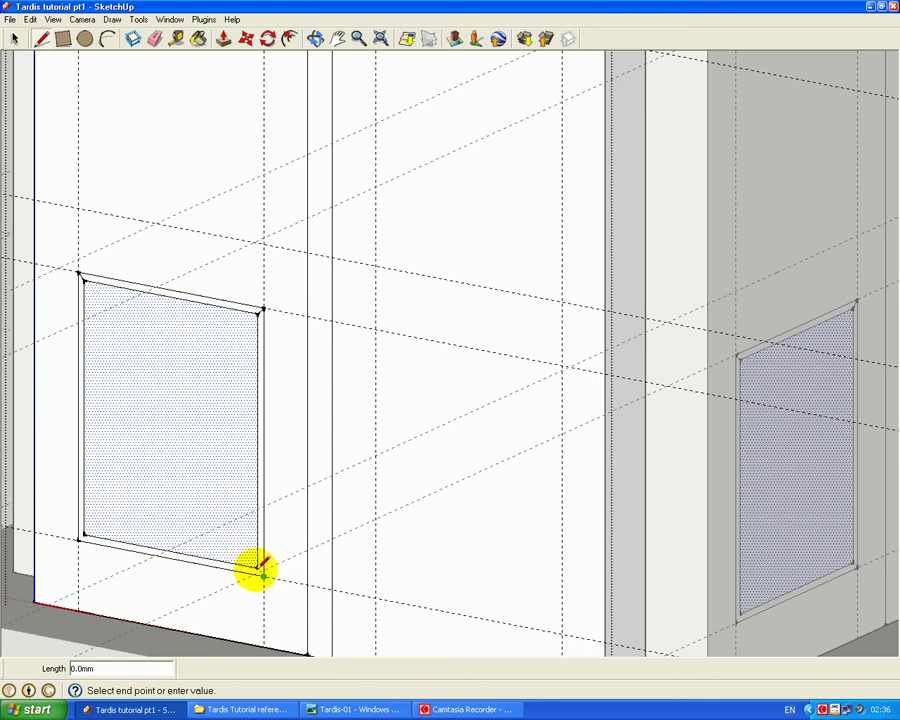
click(261, 568)
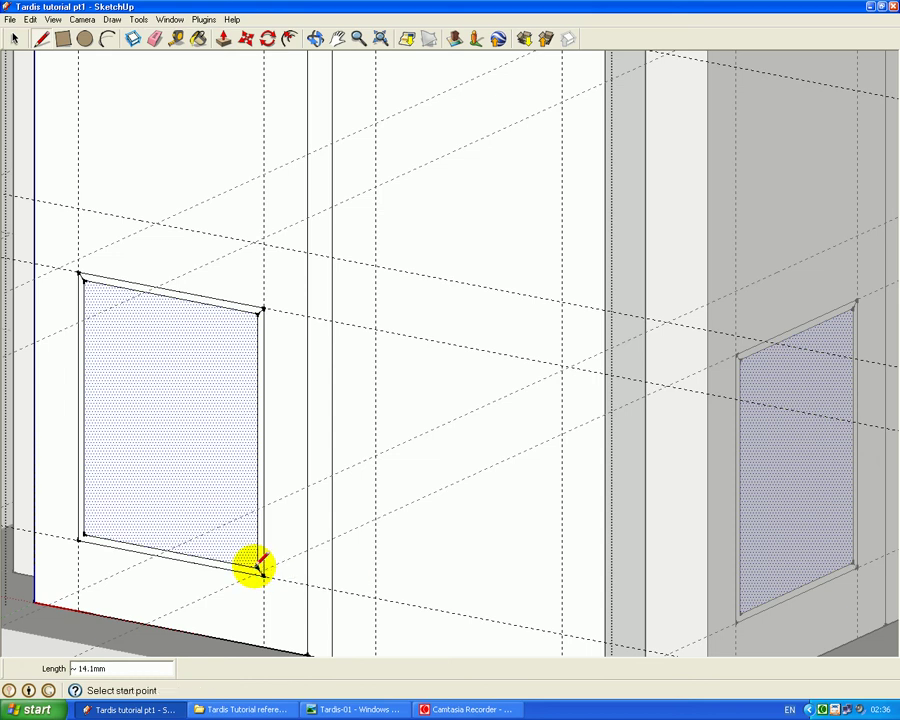
click(80, 538)
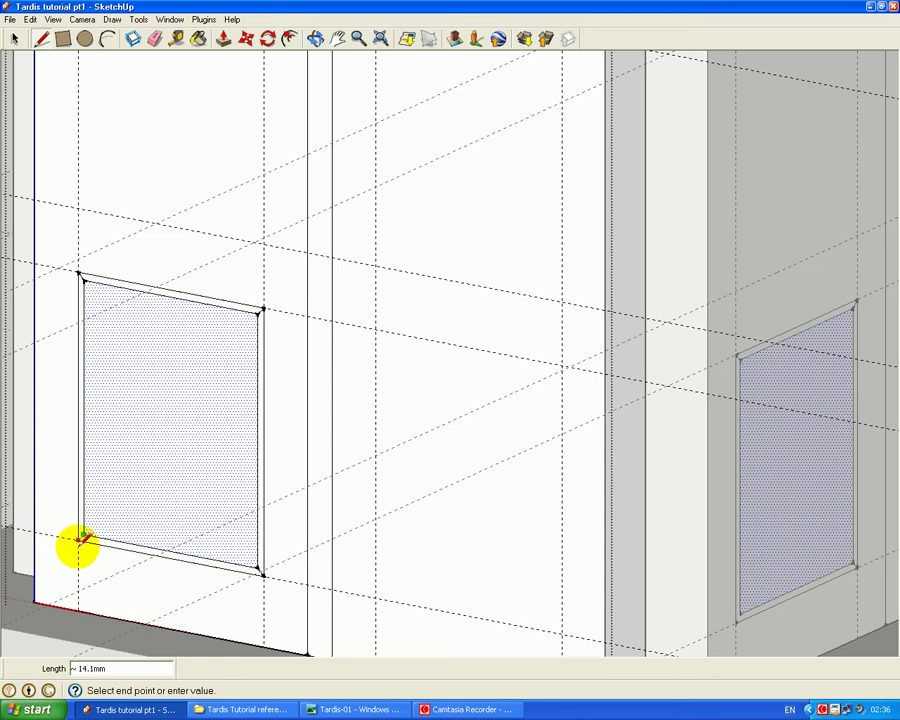
click(80, 538)
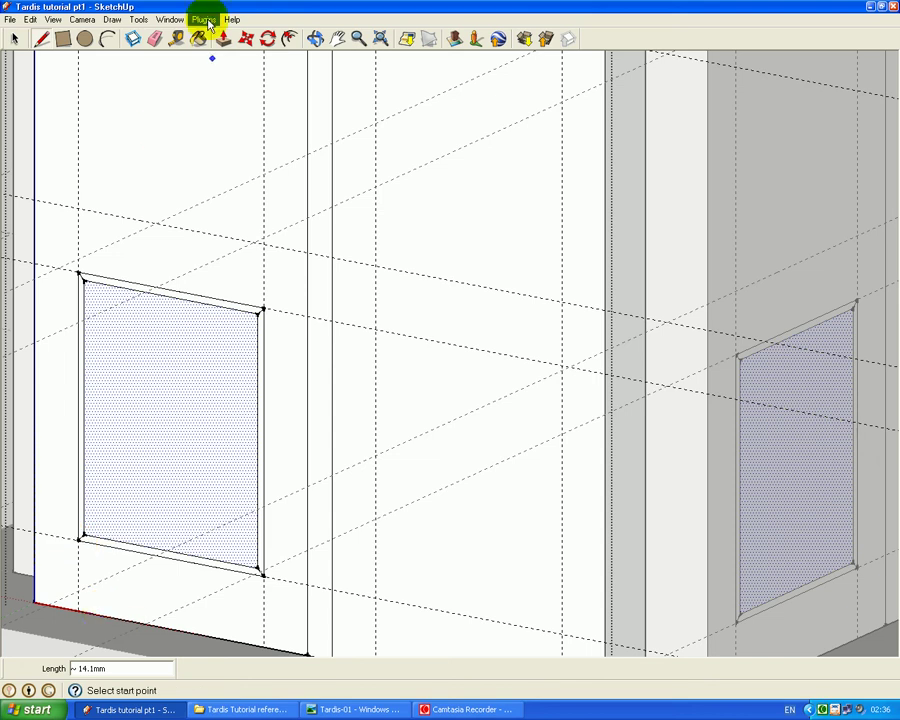
- Move the selected inner panel face 20 mm inward along the green axis to form a recess with sloped borders
click(247, 40)
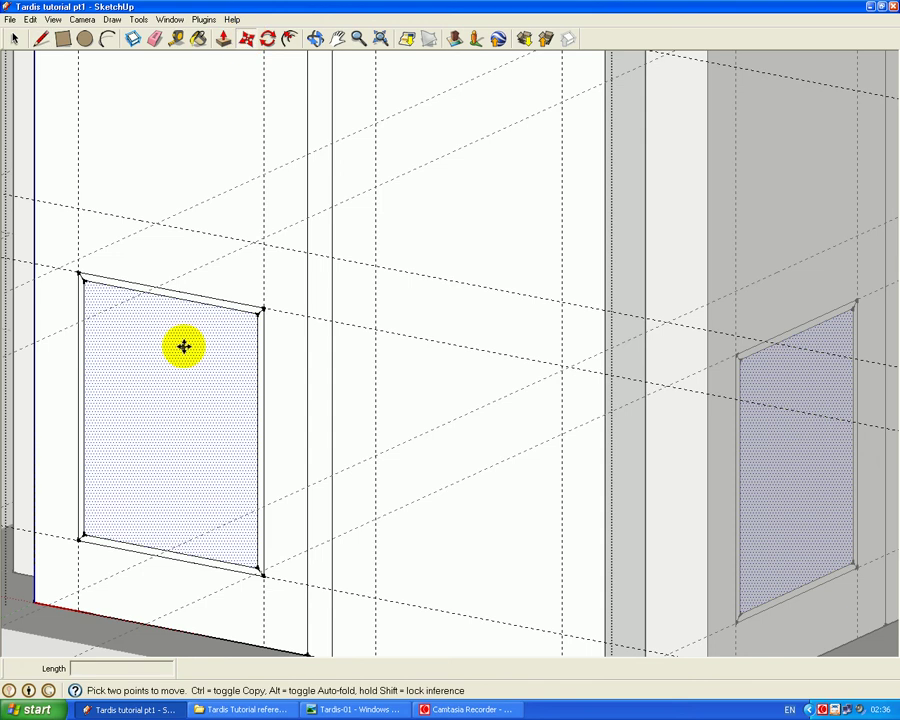
click(157, 421)
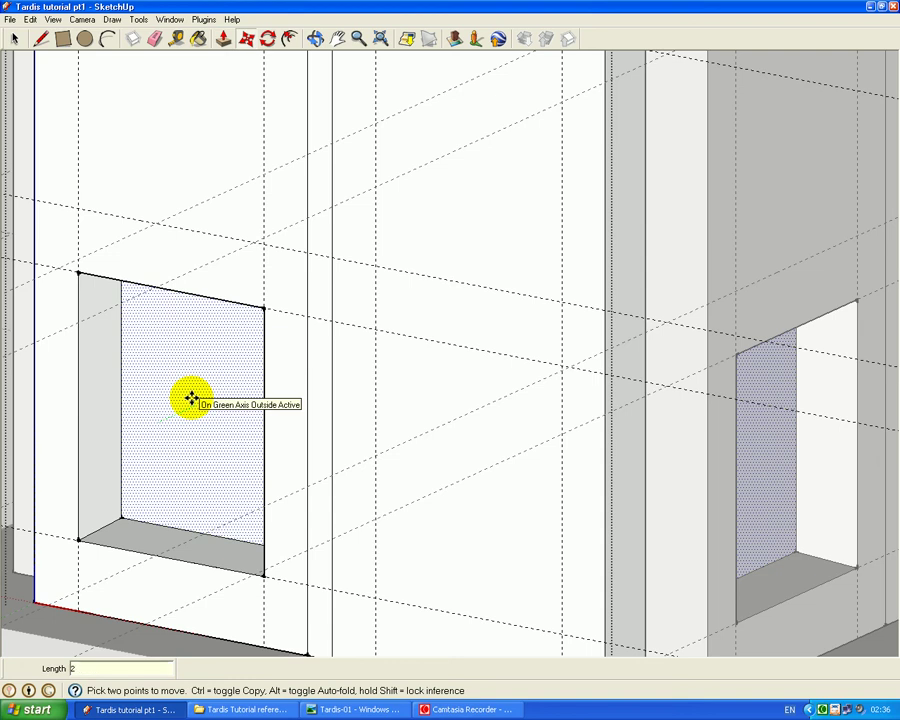
key(Return)
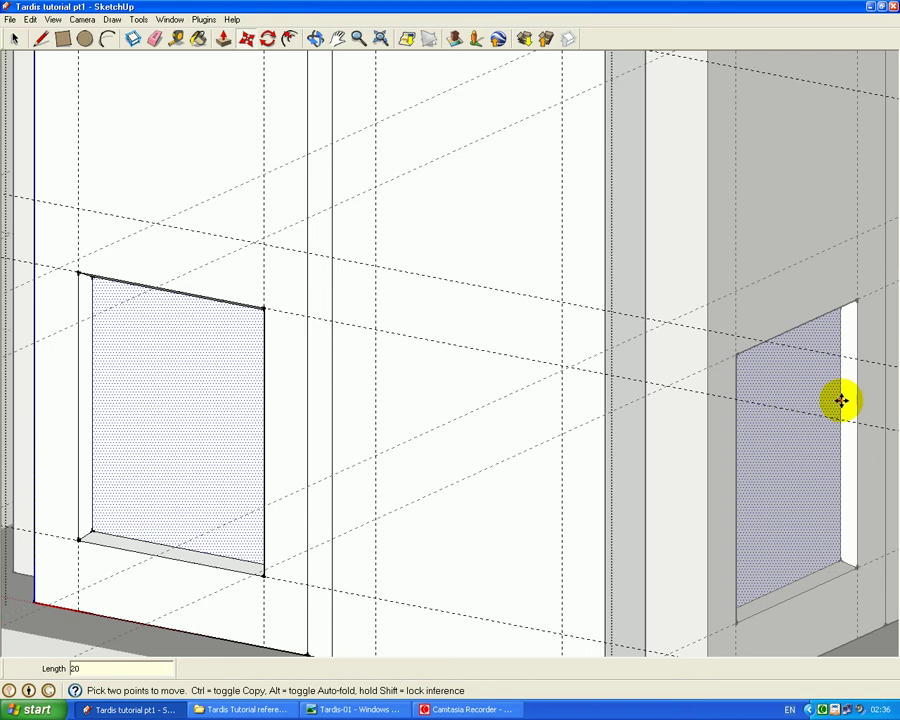
click(466, 709)
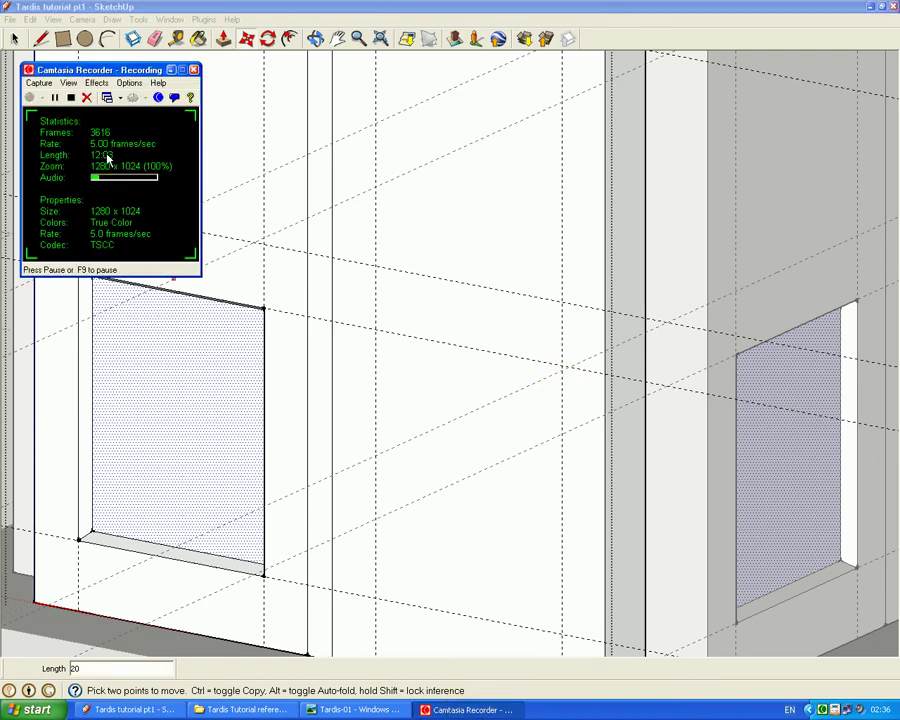
click(190, 6)
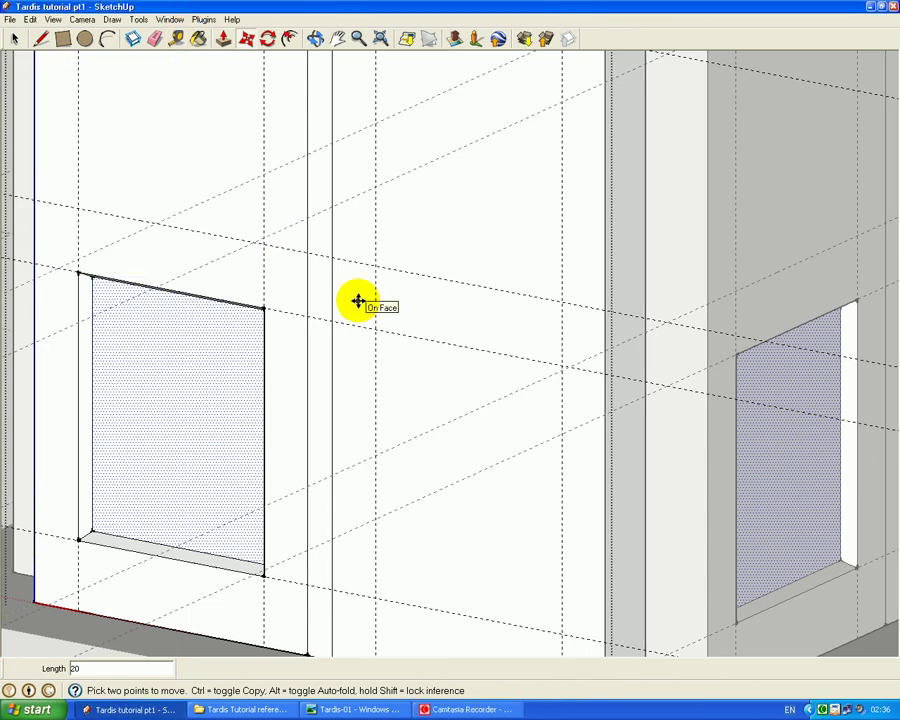